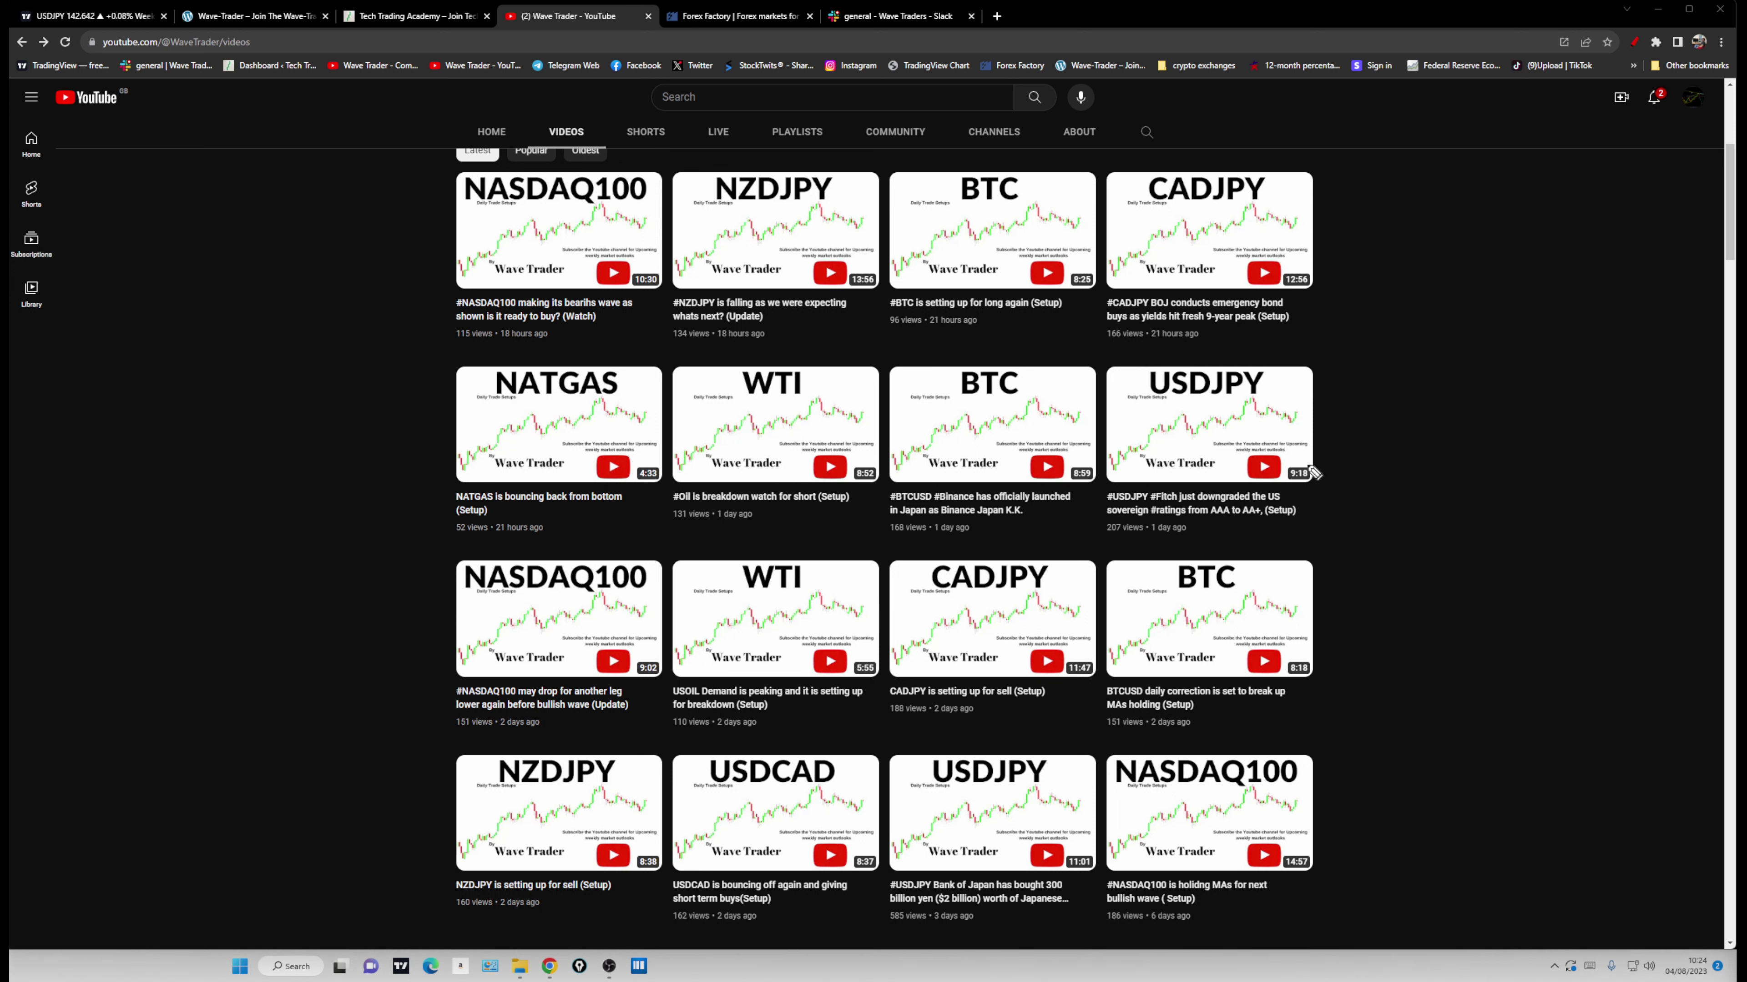
Mark the recent USDJPY setup videos in the channel's video list with the screen pen and clear the marks
{"action": "left_click_drag", "start_coordinate": [1157, 413], "coordinate": [1258, 416]}
{"action": "mouse_move", "coordinate": [937, 796]}
{"action": "left_mouse_down"}
{"action": "mouse_move", "coordinate": [1221, 799]}
{"action": "mouse_move", "coordinate": [1171, 805]}
{"action": "left_mouse_up"}
{"action": "key", "text": "Escape"}
Underline the USDJPY Bank of Japan video title with the screen pen, clear the mark and return to the channel header
{"action": "scroll", "coordinate": [1363, 636], "scroll_direction": "down", "scroll_amount": 4}
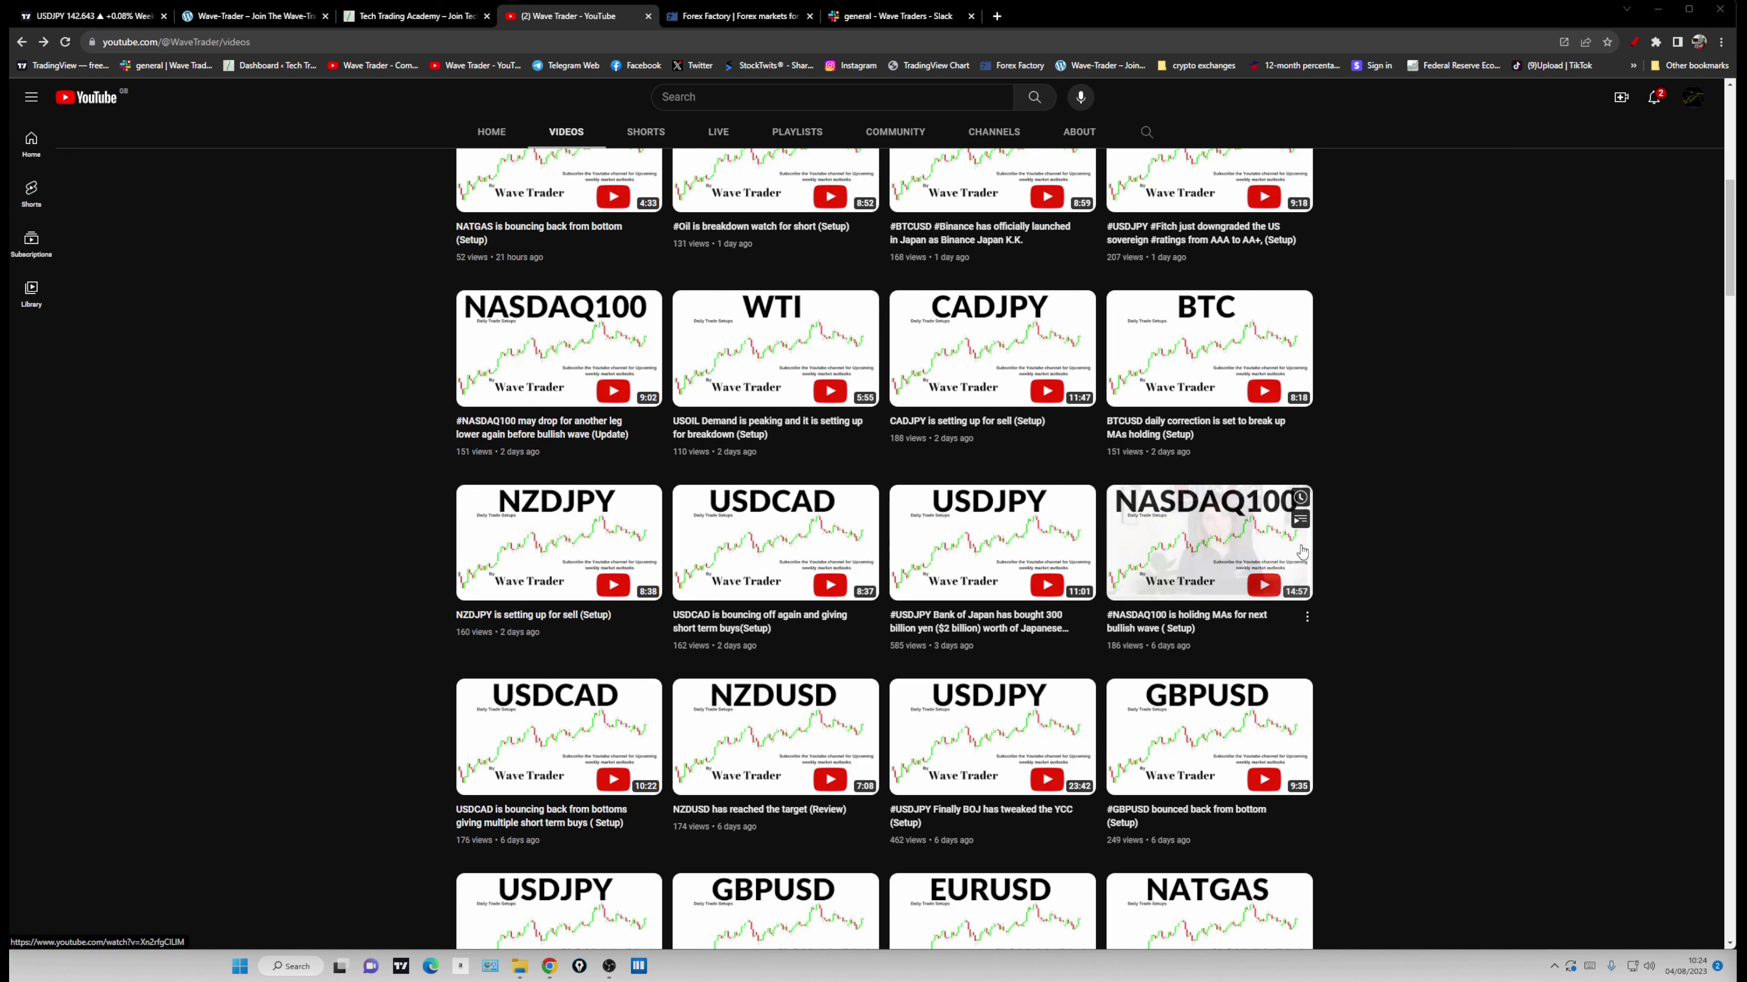
{"action": "mouse_move", "coordinate": [942, 637]}
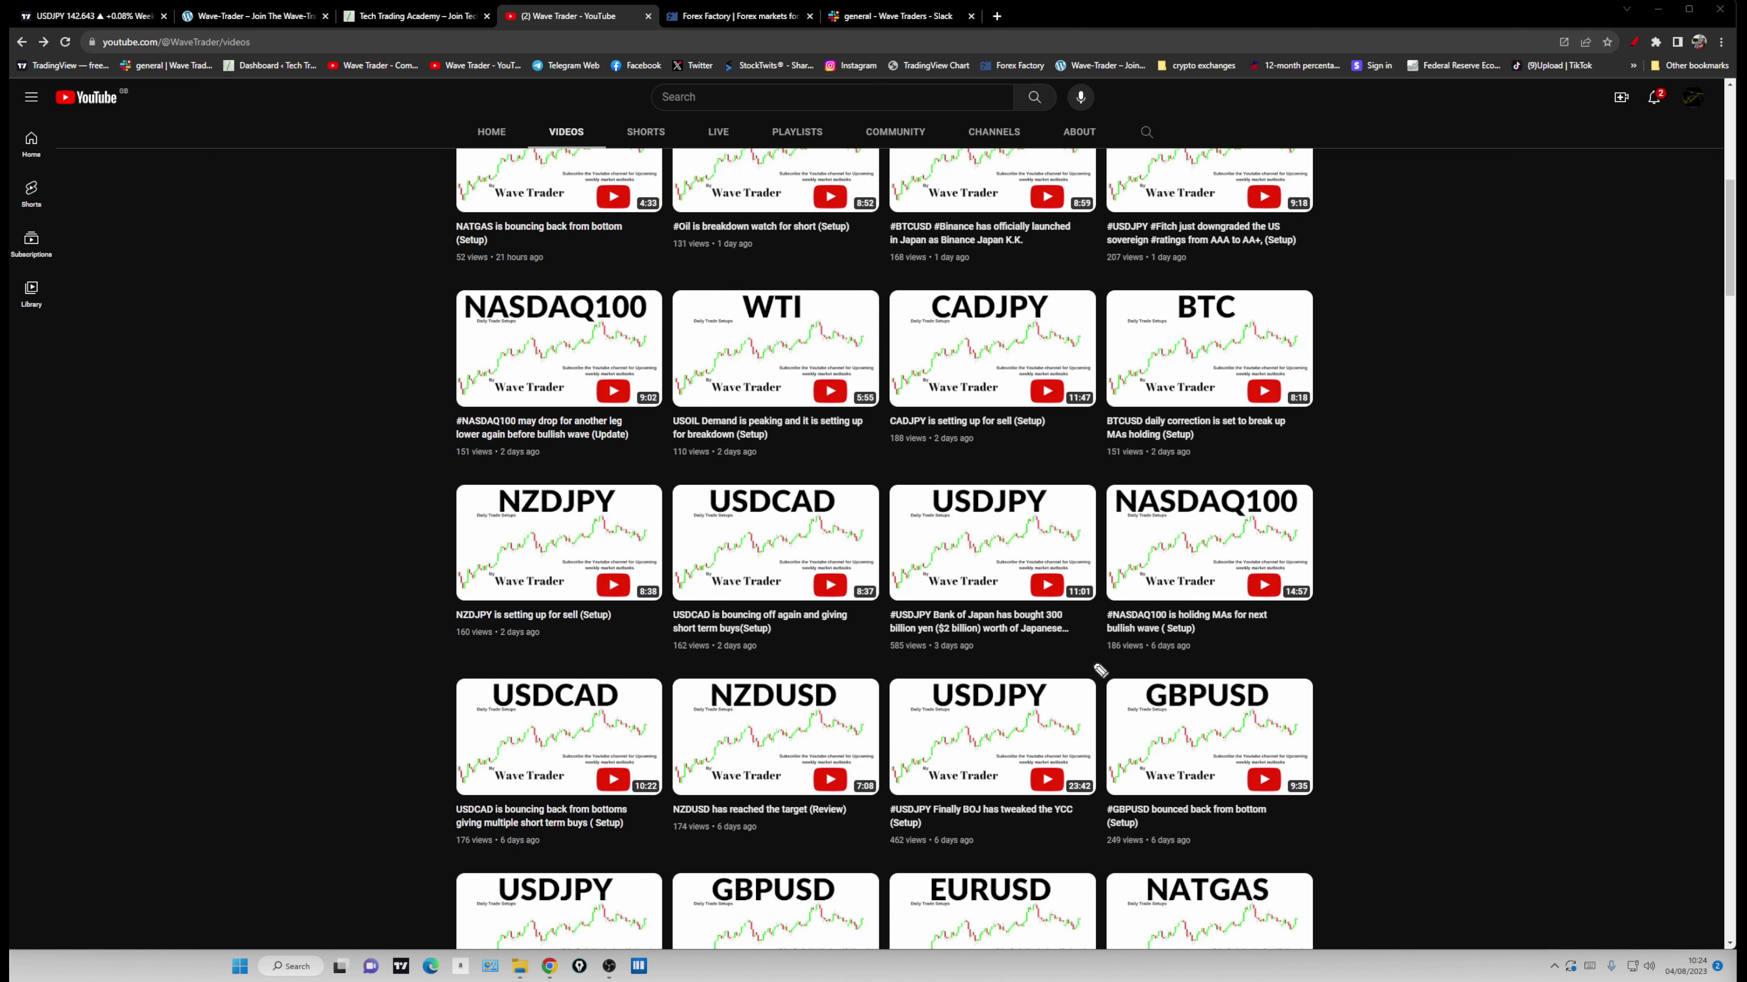
{"action": "left_click_drag", "start_coordinate": [936, 639], "coordinate": [1108, 618]}
{"action": "key", "text": "ctrl+shift+7"}
{"action": "scroll", "coordinate": [1023, 580], "scroll_direction": "up", "scroll_amount": 3}
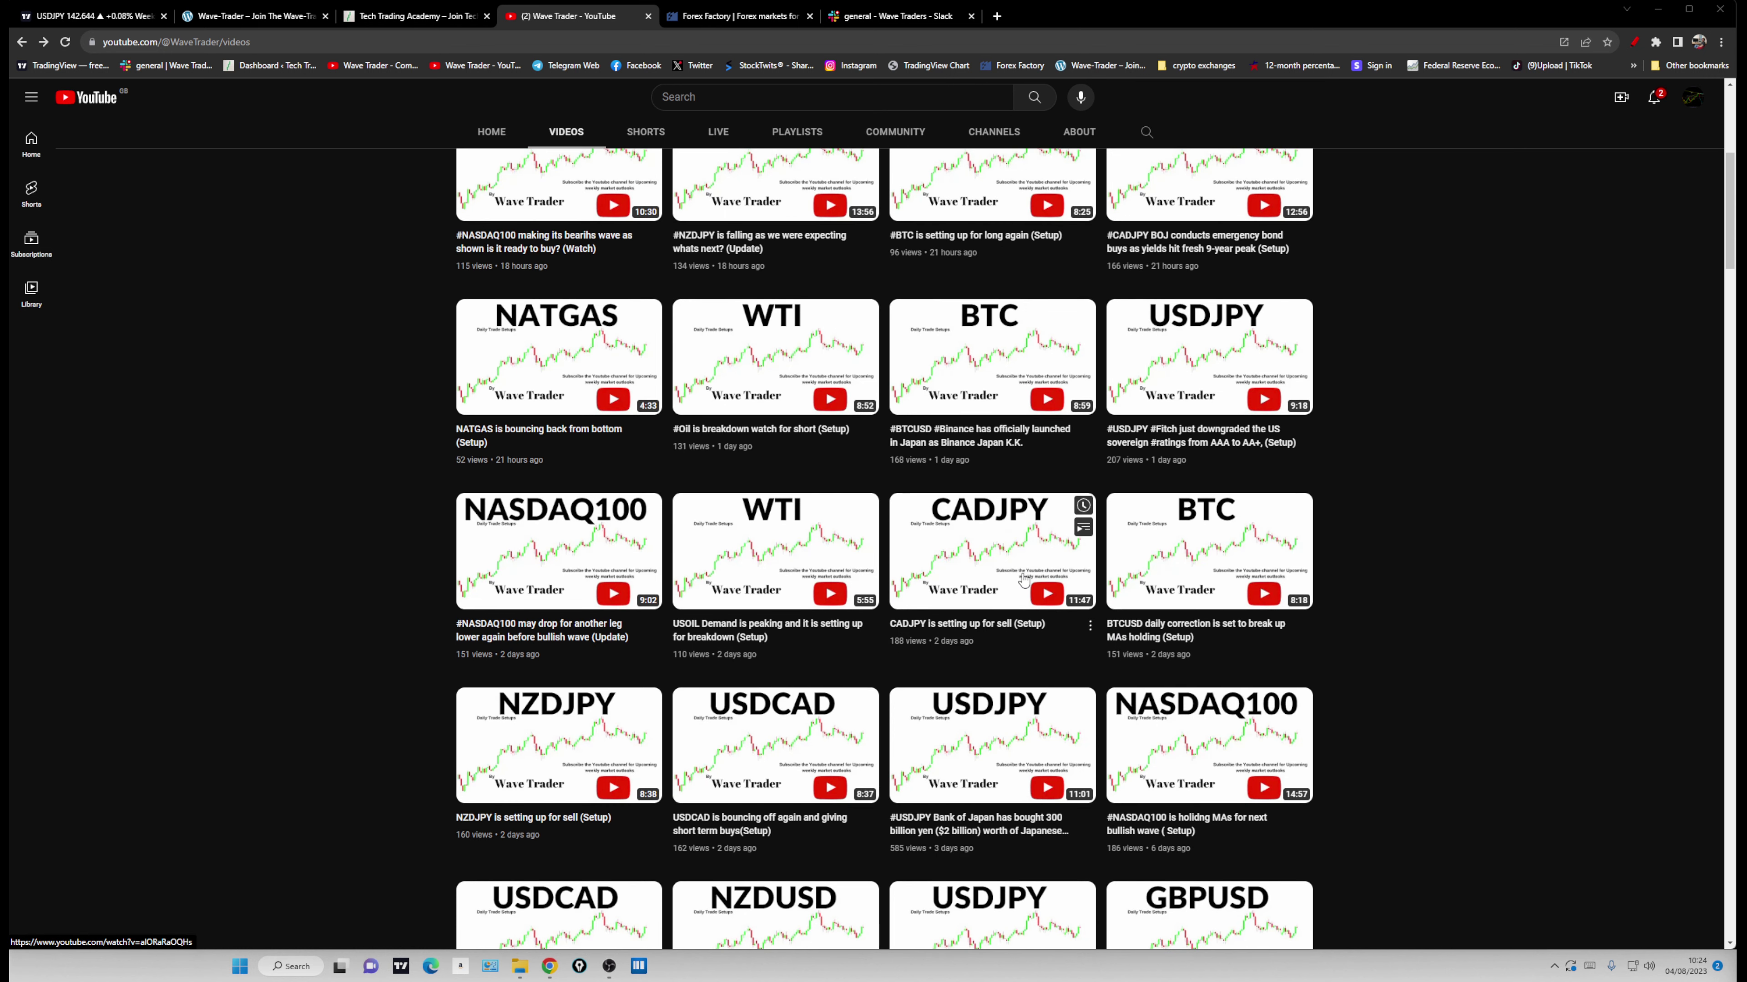
{"action": "scroll", "coordinate": [1024, 580], "scroll_direction": "up", "scroll_amount": 1}
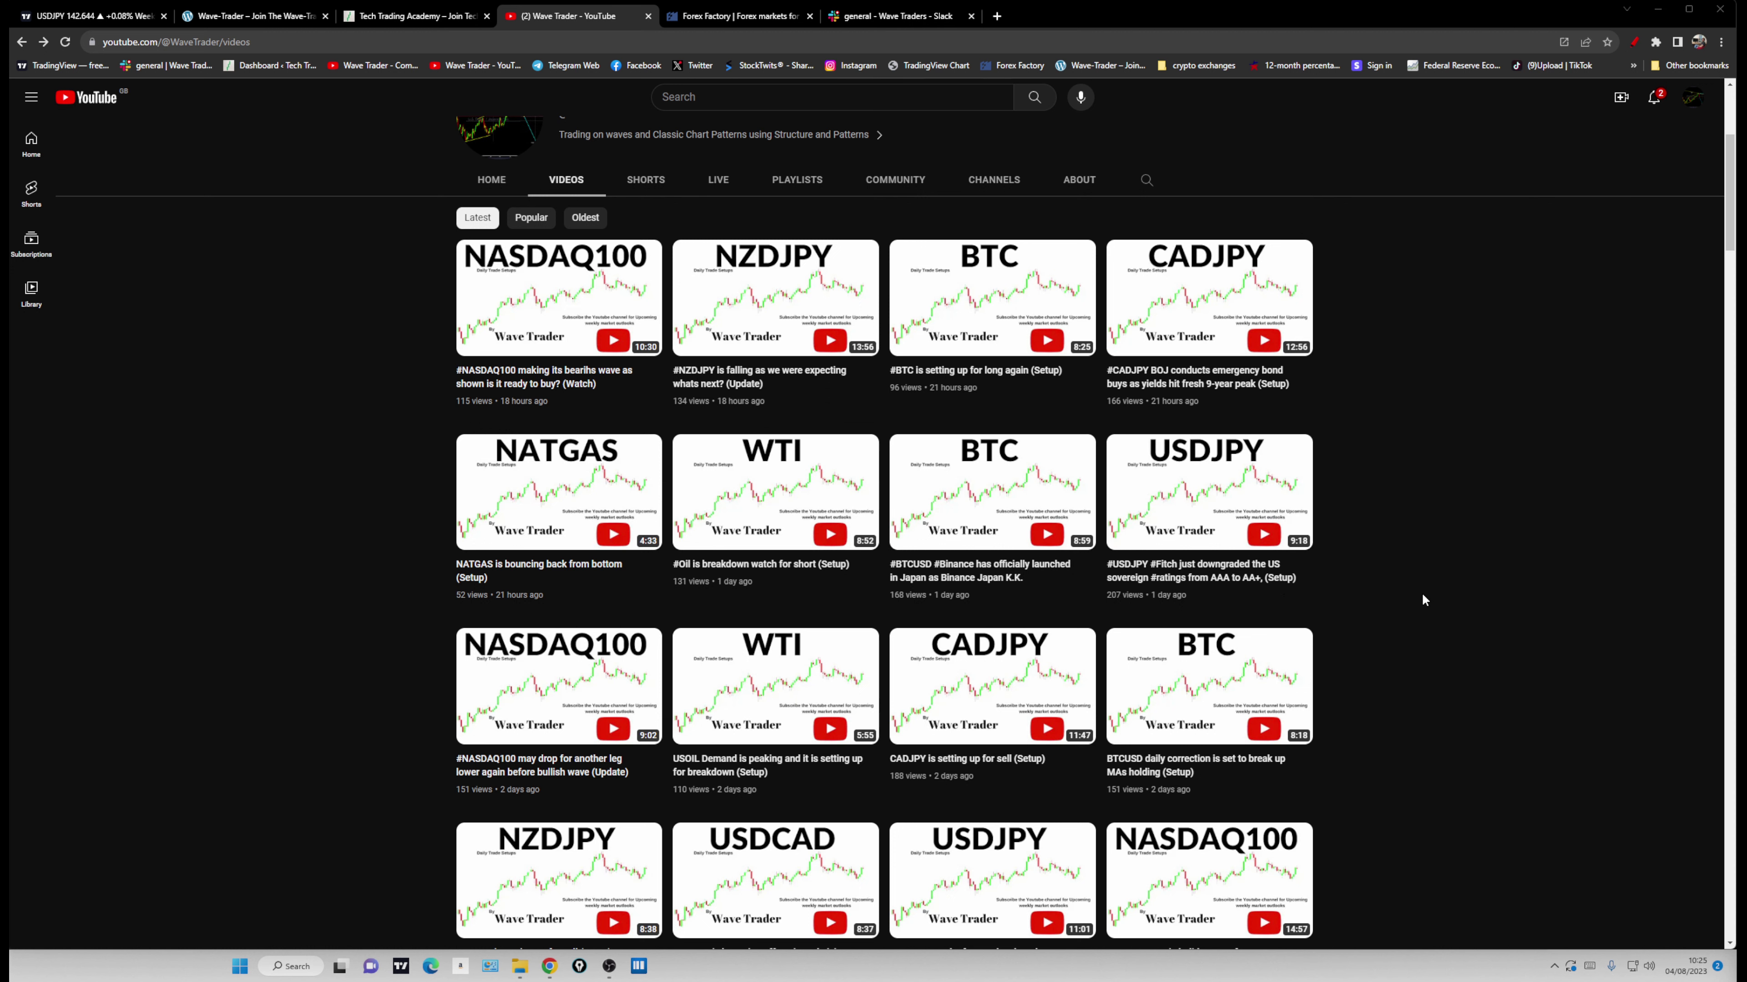
{"action": "scroll", "coordinate": [1422, 595], "scroll_direction": "up", "scroll_amount": 1}
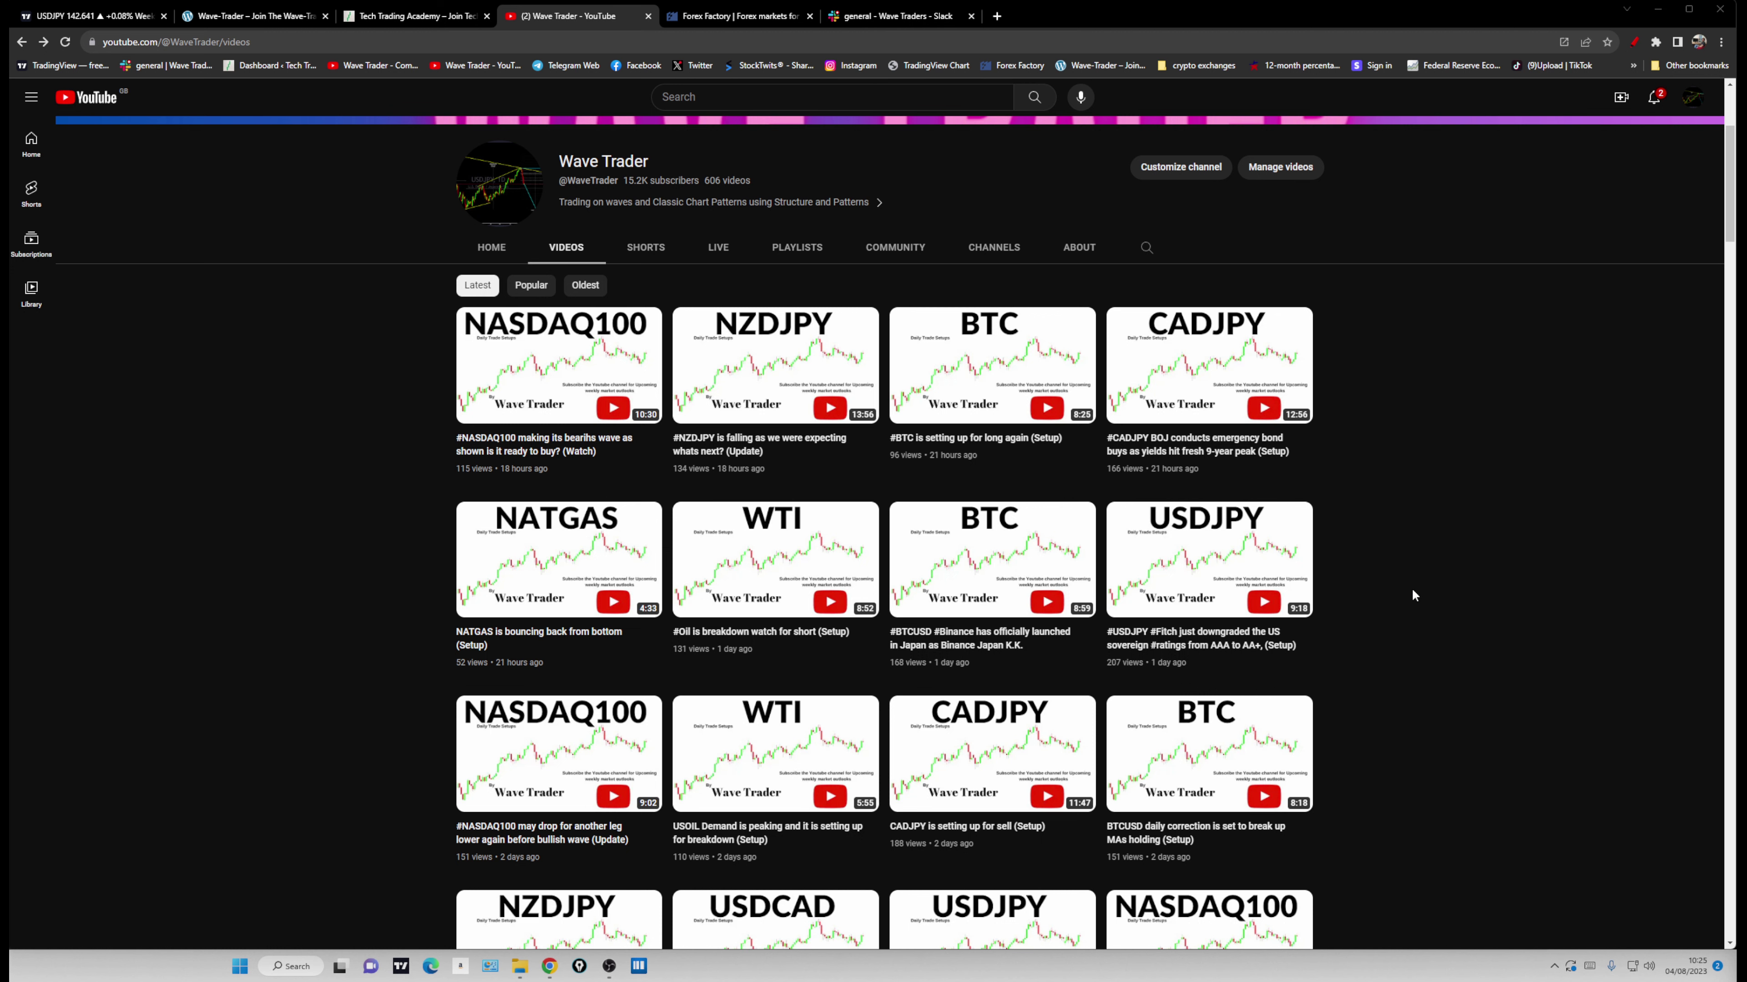
{"action": "scroll", "coordinate": [1414, 619], "scroll_direction": "up", "scroll_amount": 4}
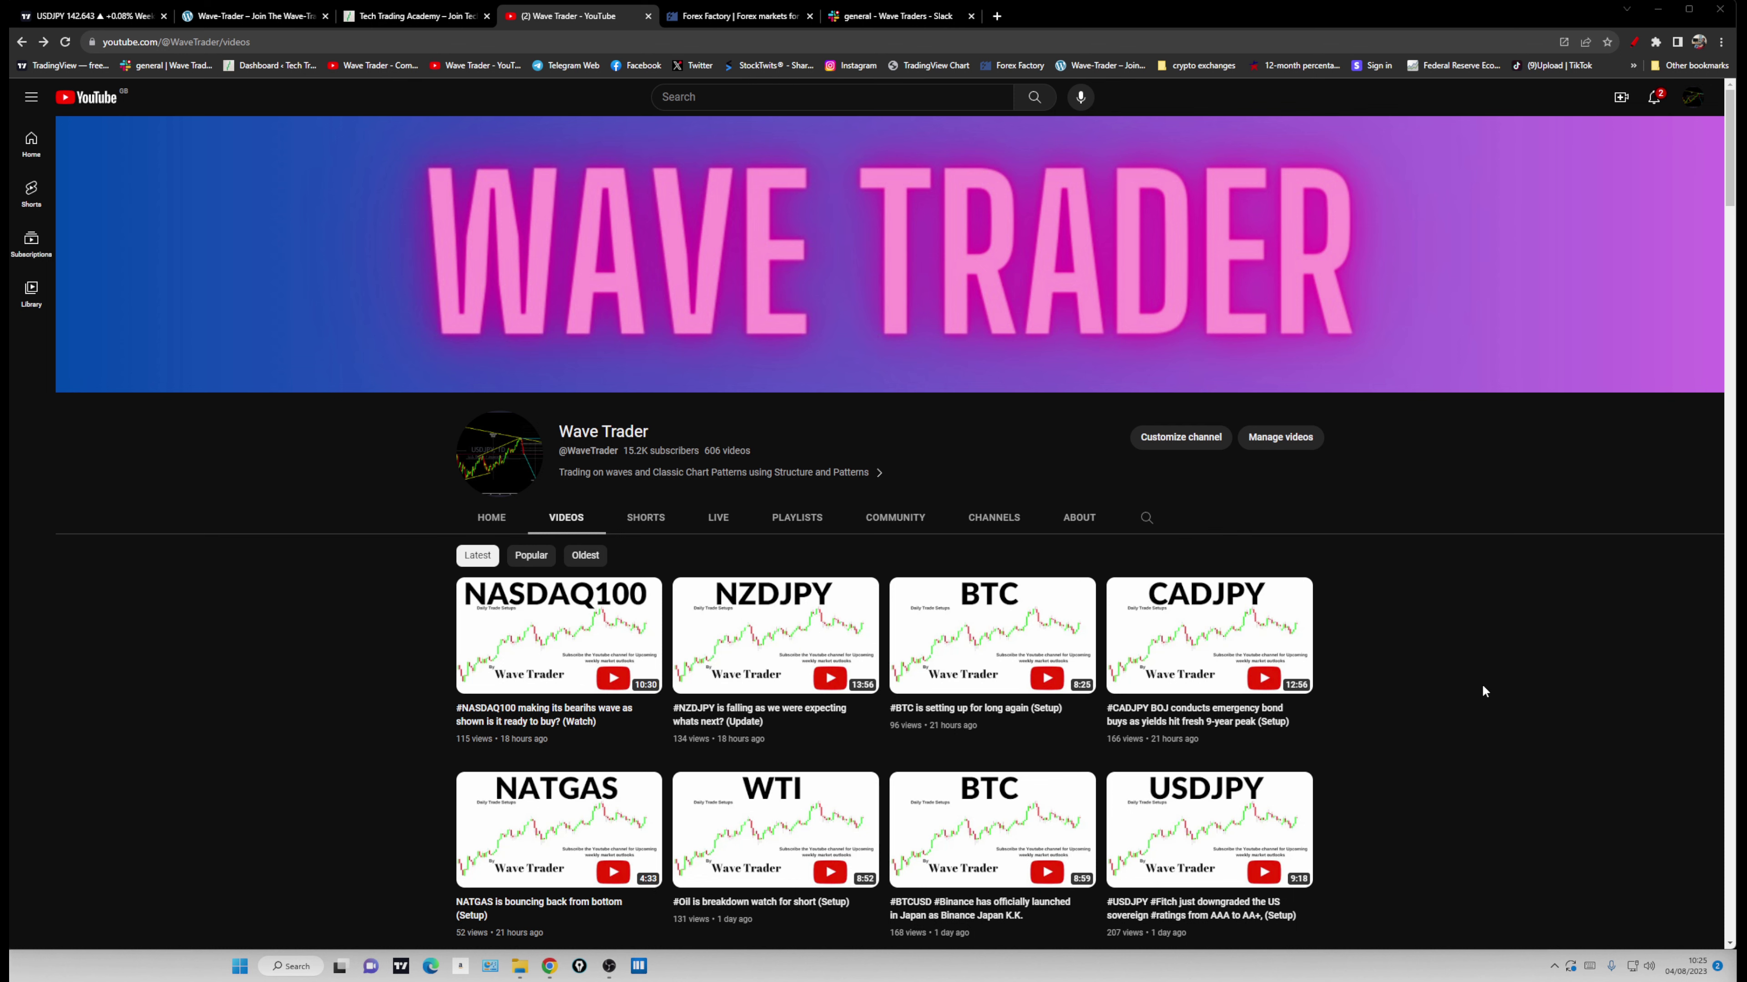
Switch to Forex Factory, mark the 1:30pm USD releases in today's calendar with the screen pen and clear the marks
{"action": "left_click", "coordinate": [709, 20]}
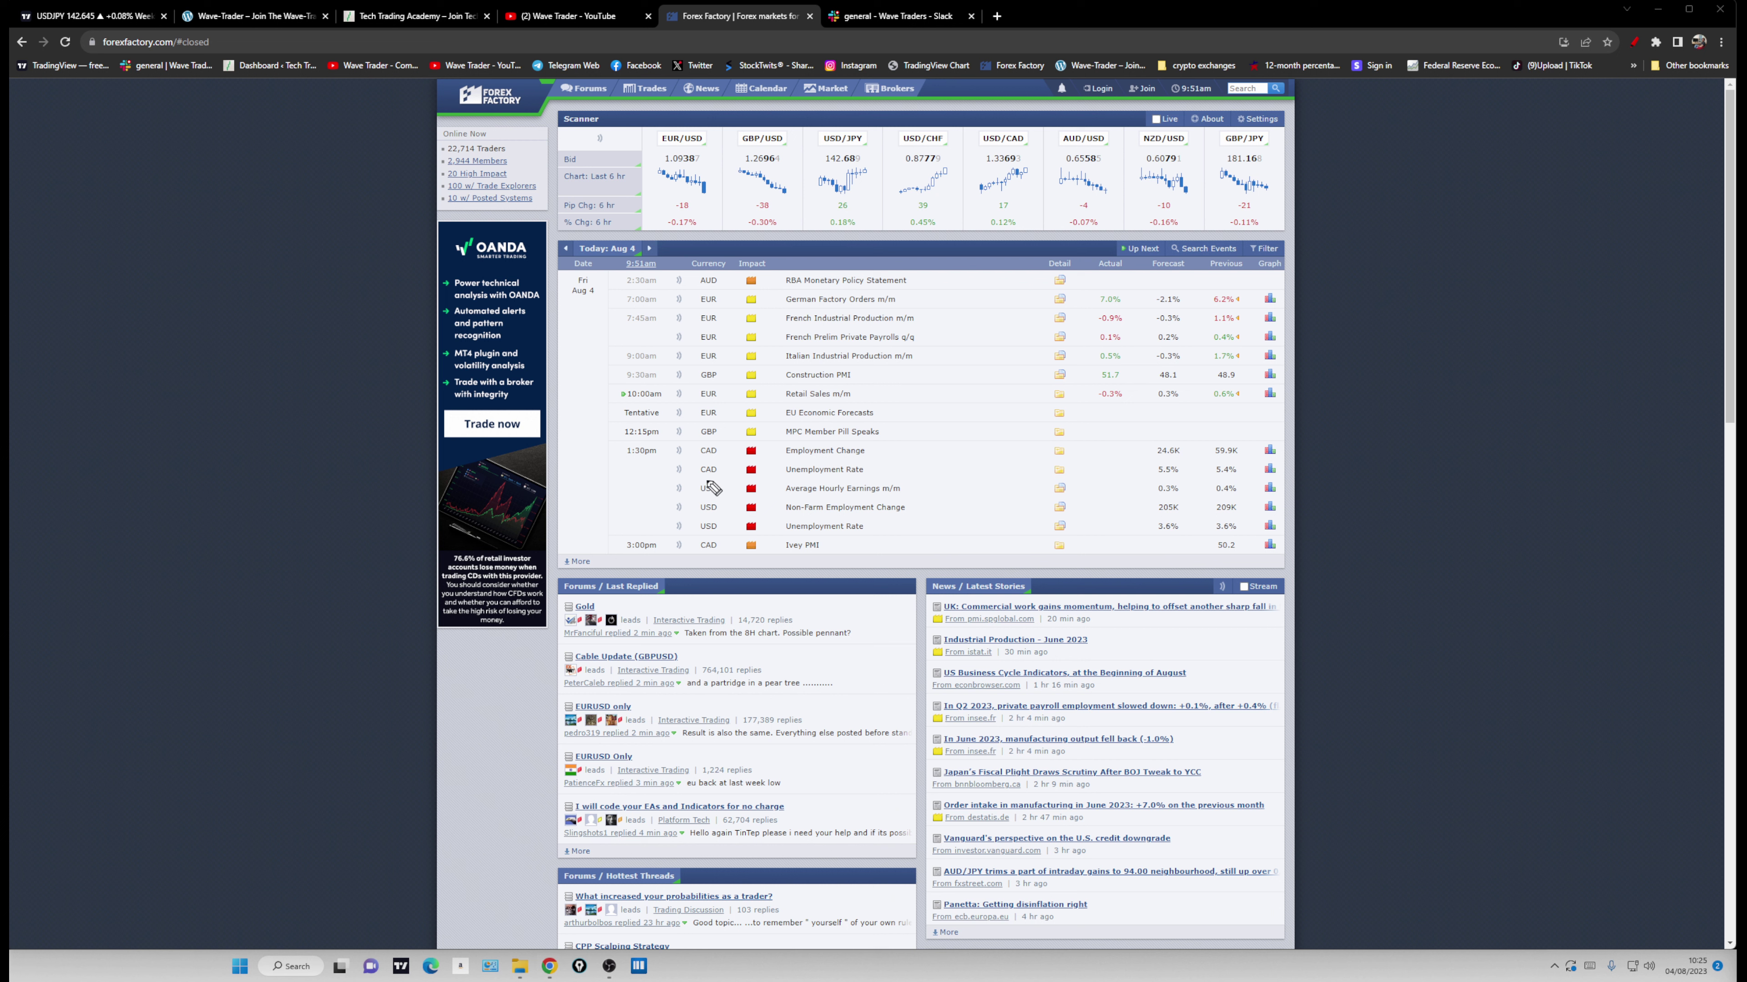
{"action": "mouse_move", "coordinate": [712, 481]}
{"action": "left_mouse_down"}
{"action": "mouse_move", "coordinate": [685, 494]}
{"action": "mouse_move", "coordinate": [696, 534]}
{"action": "mouse_move", "coordinate": [1296, 517]}
{"action": "mouse_move", "coordinate": [1155, 460]}
{"action": "mouse_move", "coordinate": [675, 475]}
{"action": "left_mouse_up"}
{"action": "key", "text": "ctrl+shift+7"}
Open the USD Unemployment Rate graph, mark its early 2020 and latest levels with the screen pen and clear the marks
{"action": "left_click", "coordinate": [1269, 526]}
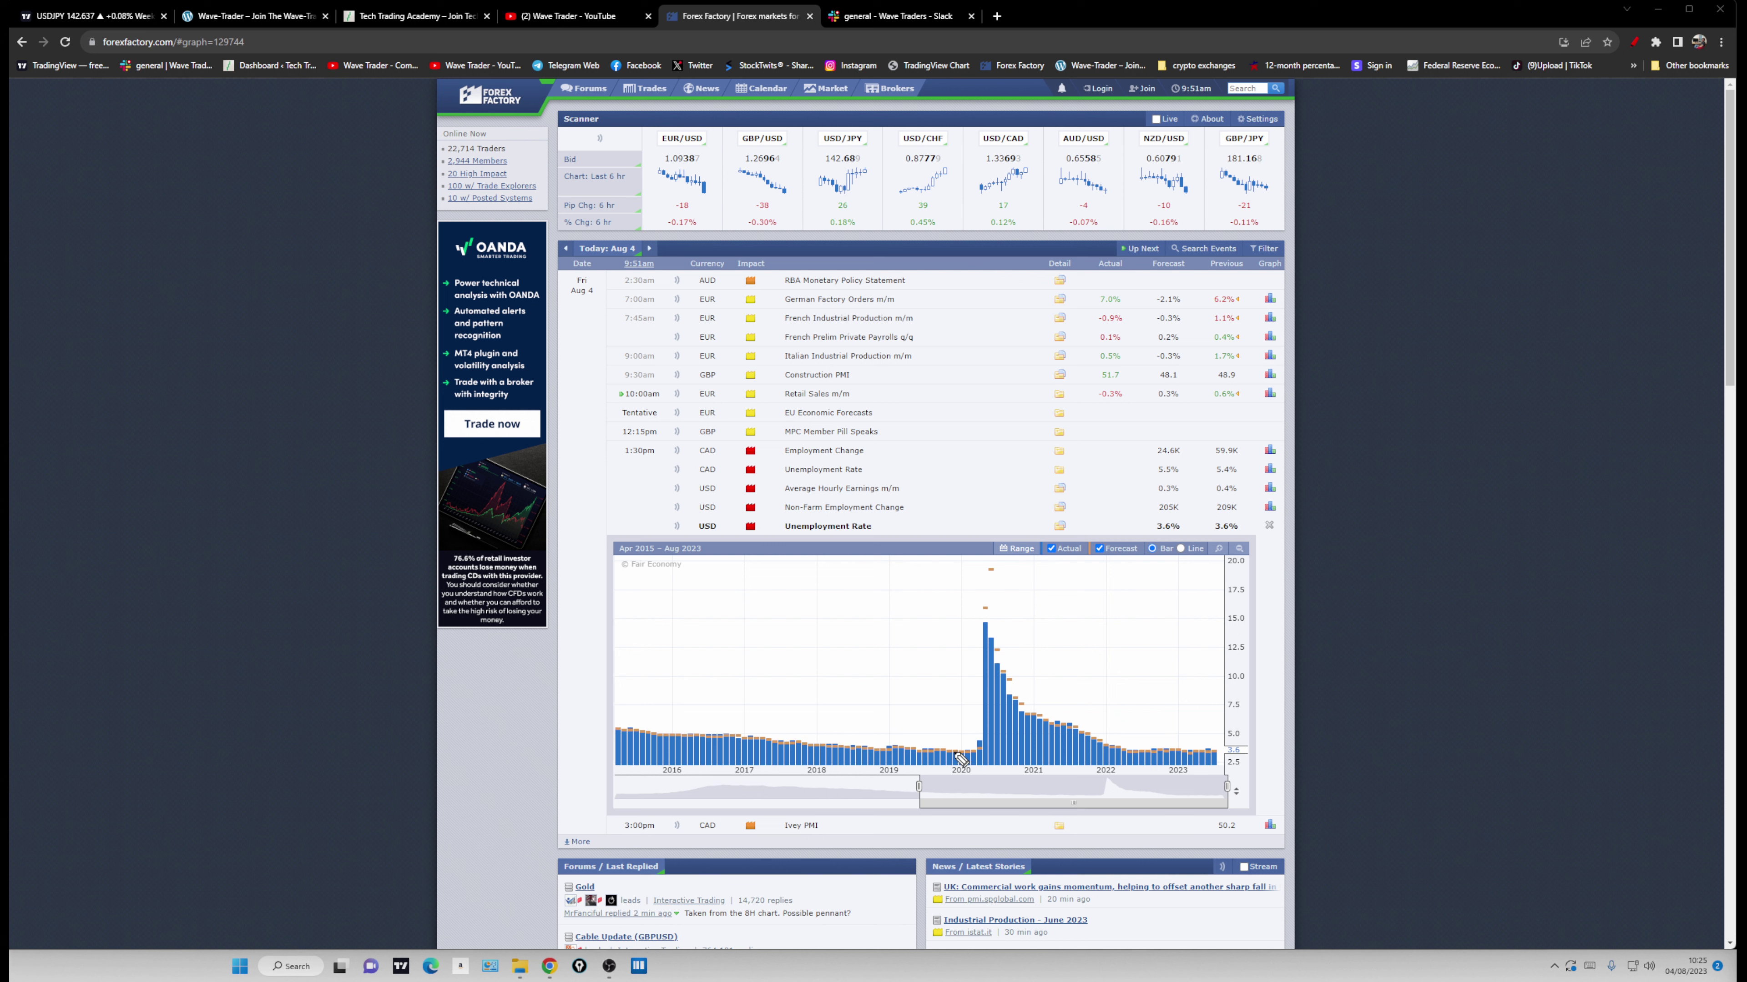
{"action": "left_click_drag", "start_coordinate": [953, 717], "coordinate": [982, 749]}
{"action": "left_click_drag", "start_coordinate": [1212, 754], "coordinate": [1229, 721]}
{"action": "key", "text": "Escape"}
{"action": "left_click", "coordinate": [1272, 527]}
View the Non-Farm Employment Change graph narrowed to Mar 2021 – Aug 2023, inspect its latest bar and close the graph
{"action": "left_click", "coordinate": [1269, 508]}
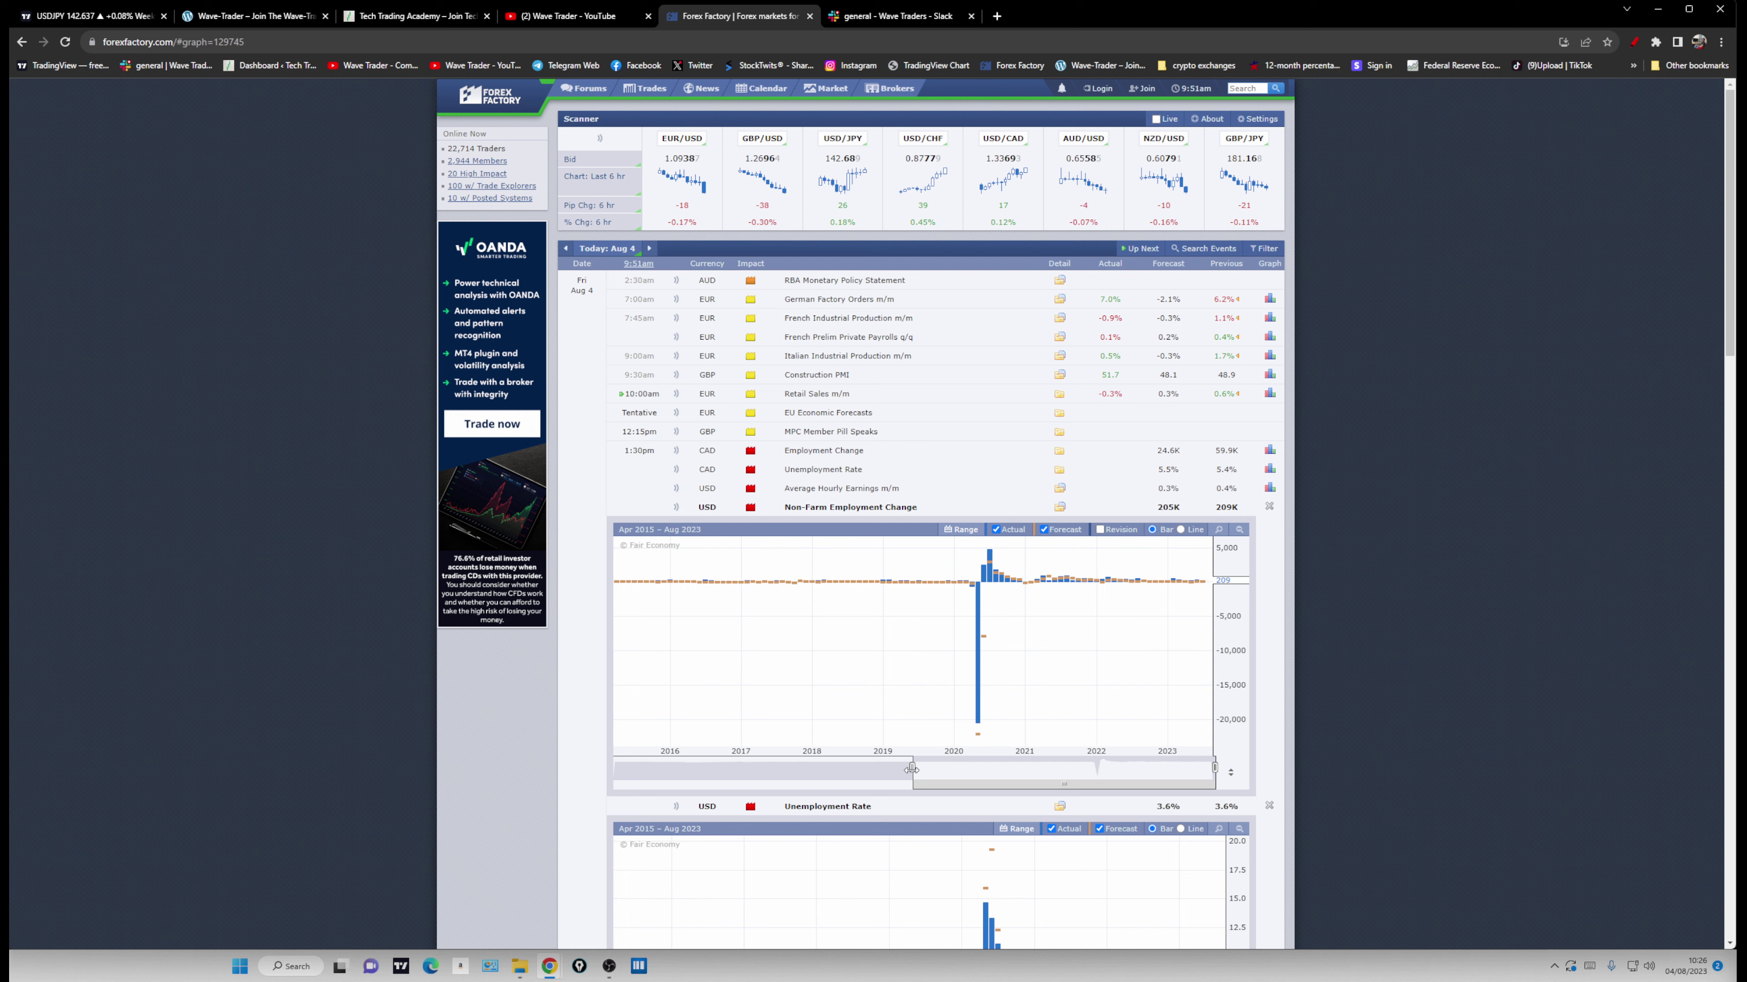
{"action": "left_click_drag", "start_coordinate": [912, 768], "coordinate": [1125, 767]}
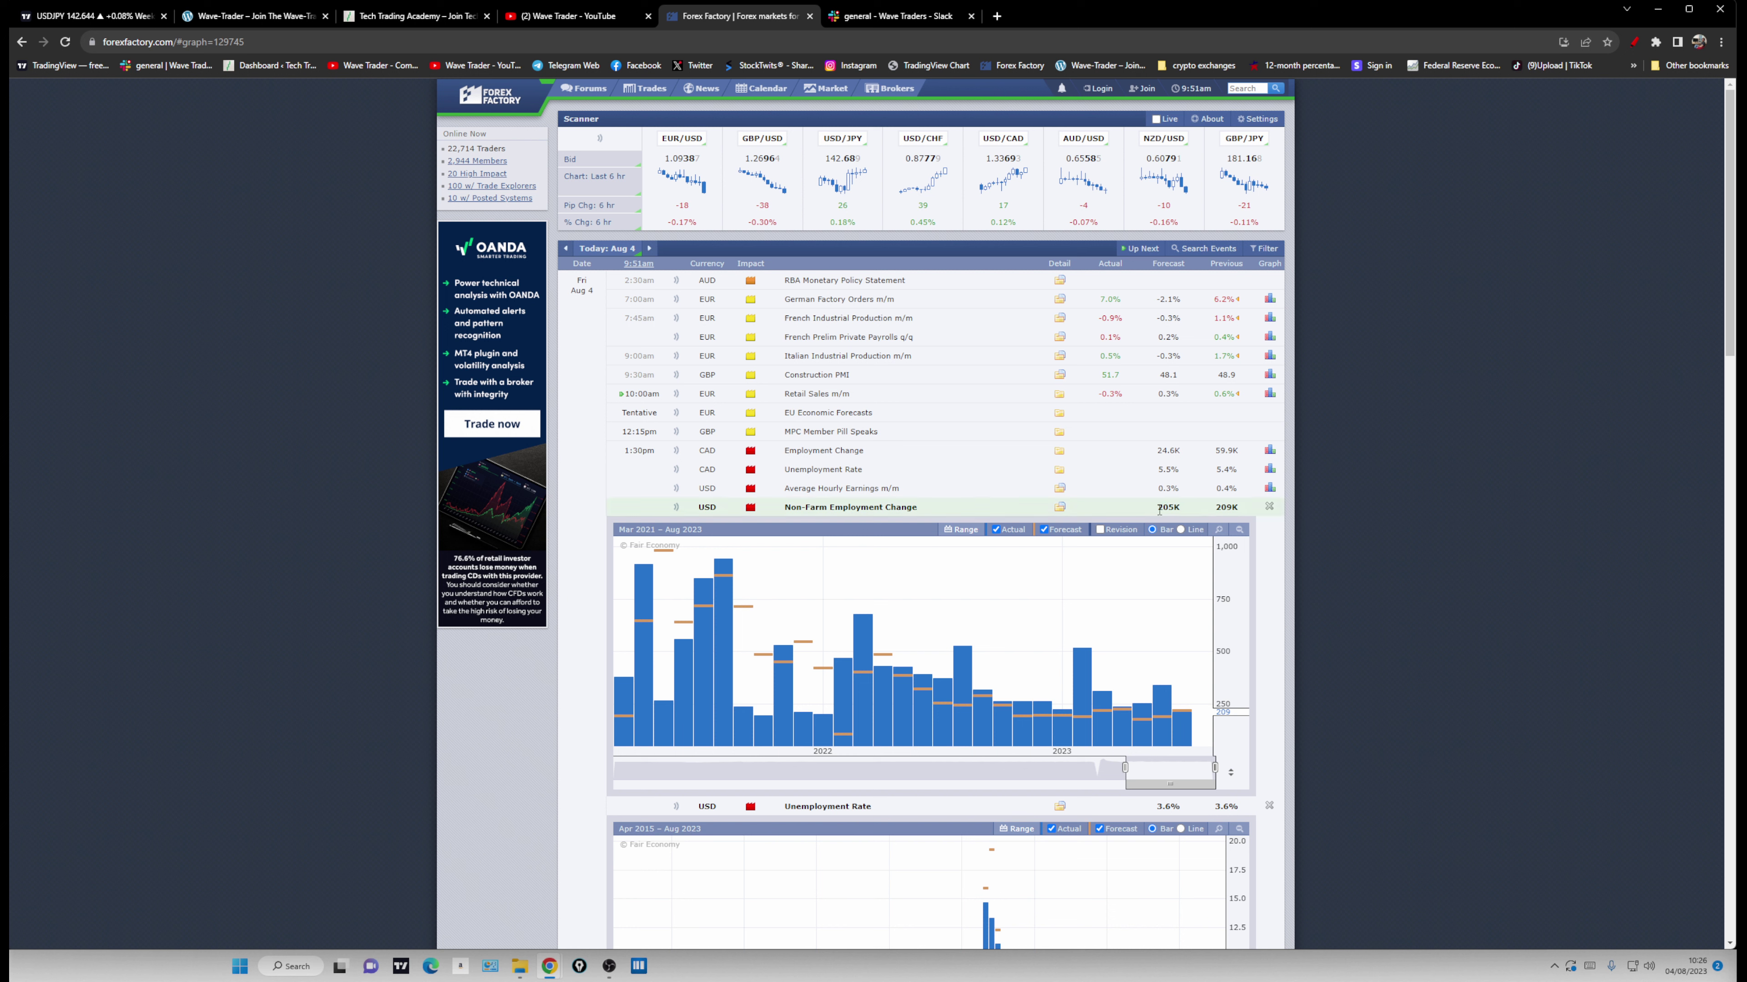
{"action": "mouse_move", "coordinate": [1180, 740]}
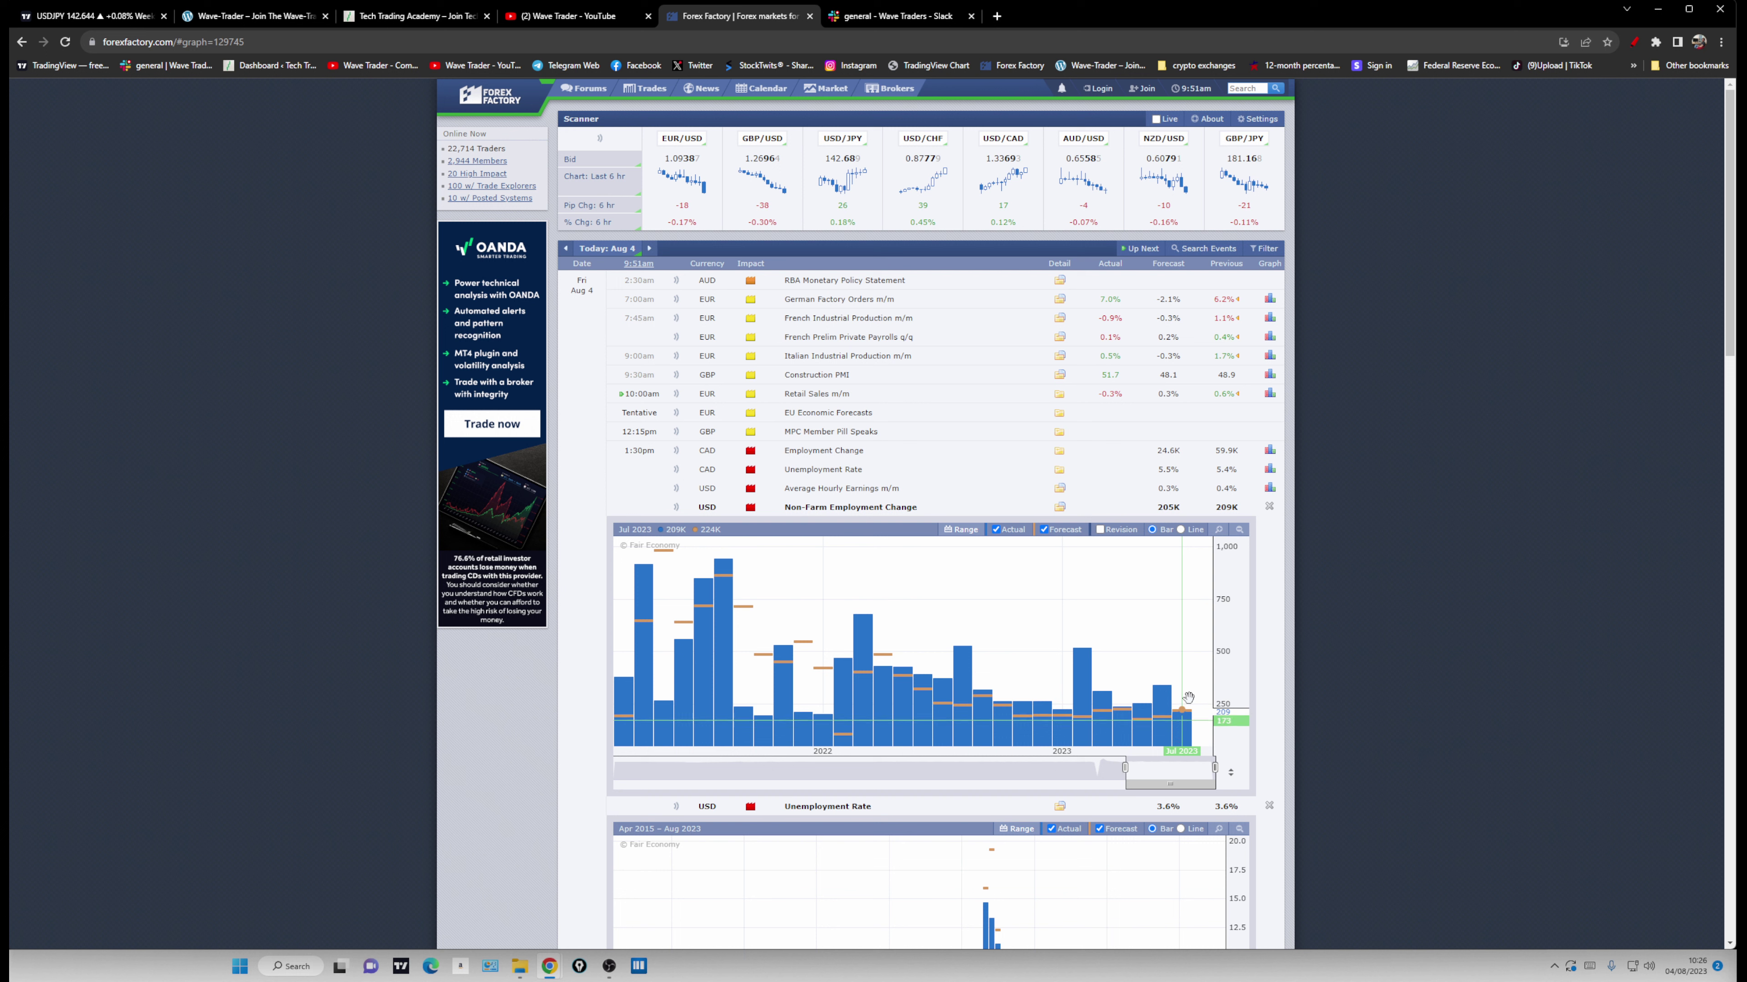
{"action": "left_click", "coordinate": [1269, 510]}
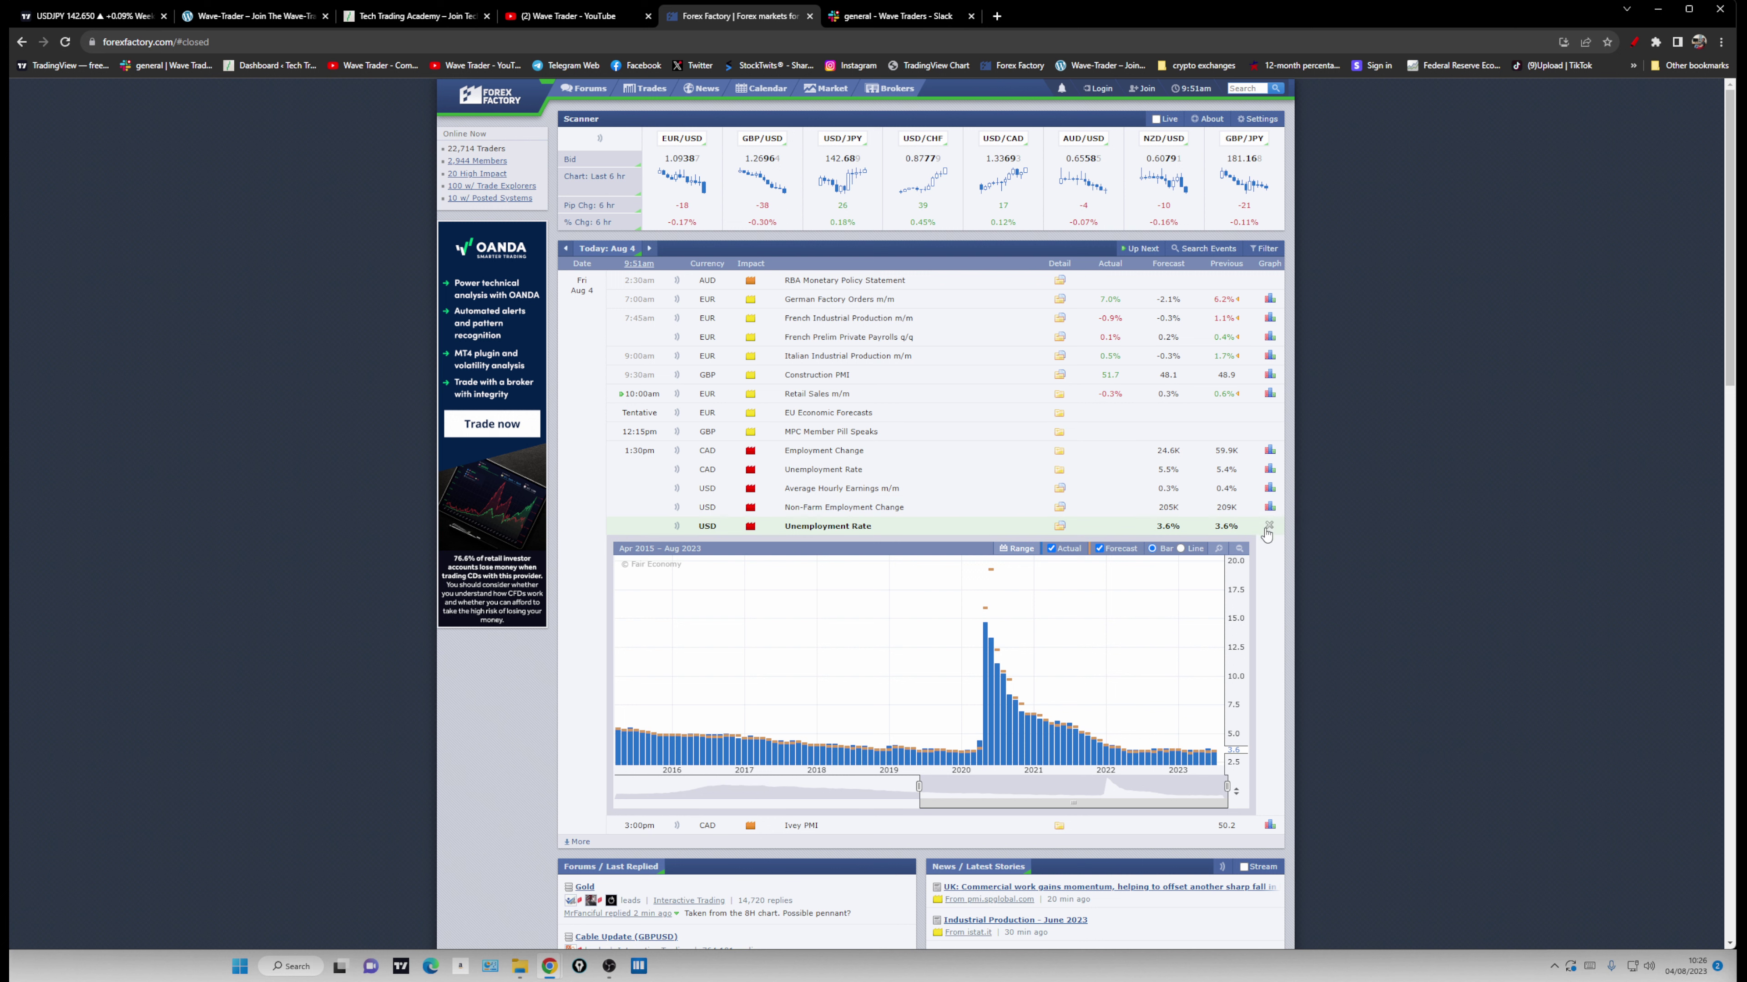
Close the Unemployment Rate graph and take a brief look at the USD Average Hourly Earnings graph
{"action": "left_click", "coordinate": [1269, 527]}
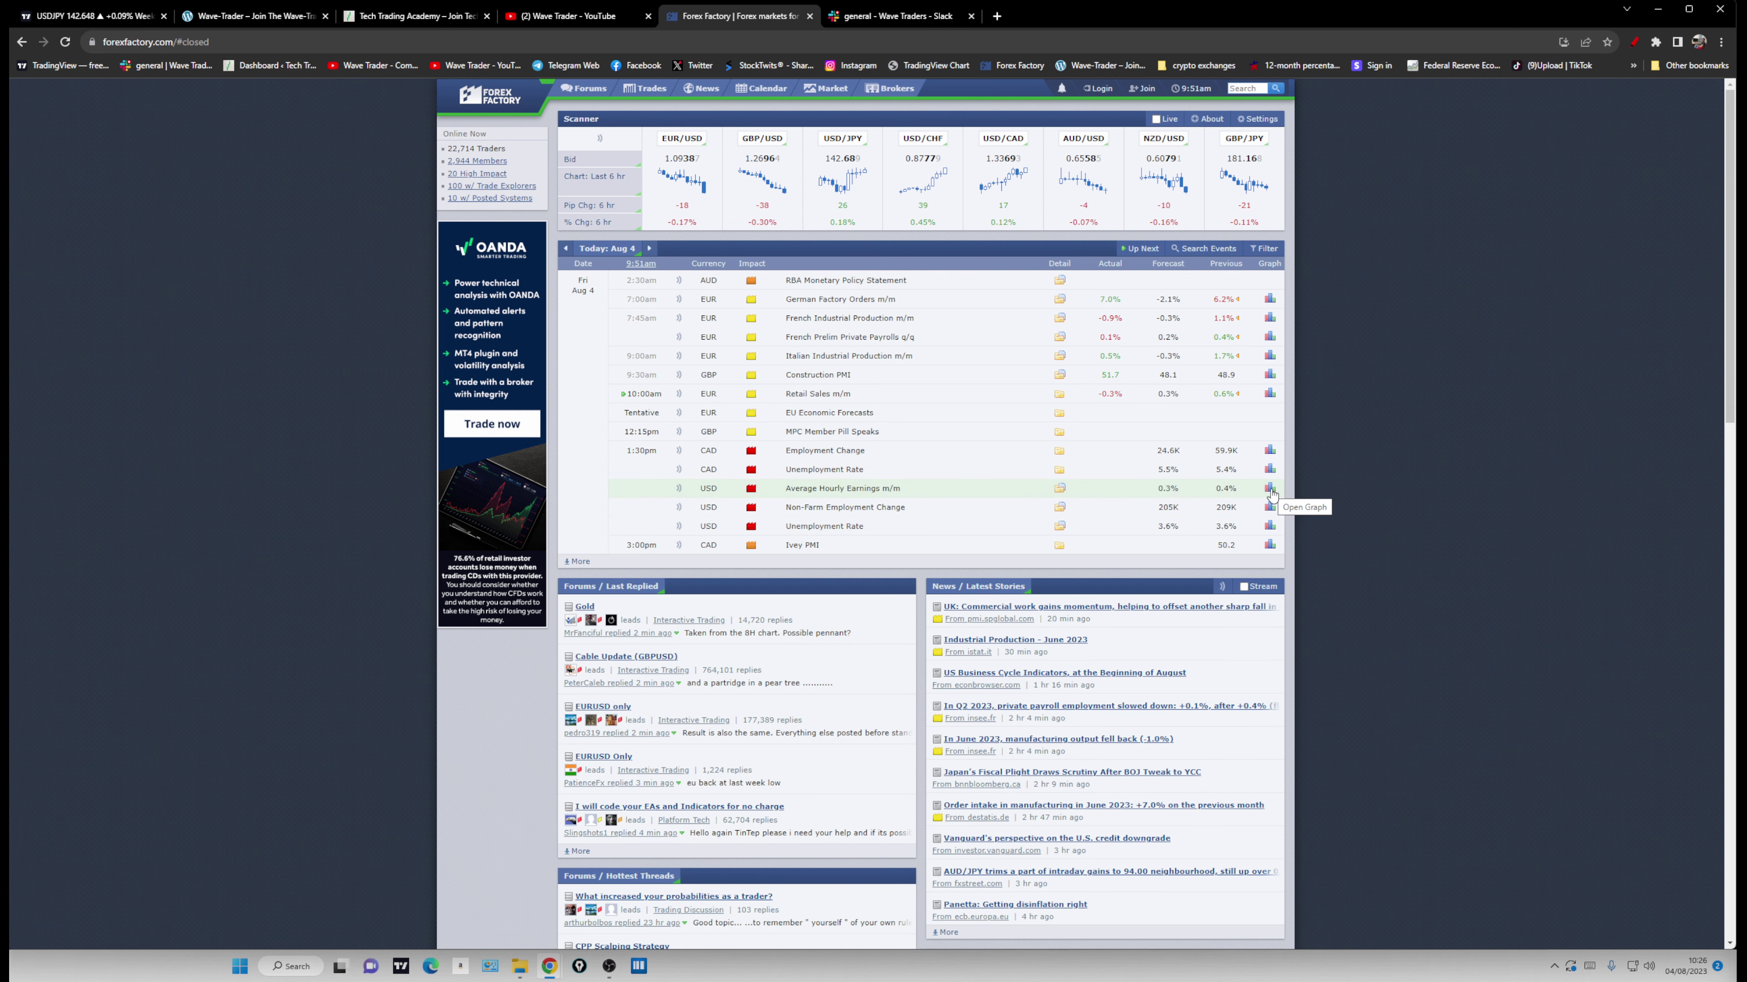
{"action": "left_click", "coordinate": [1270, 489]}
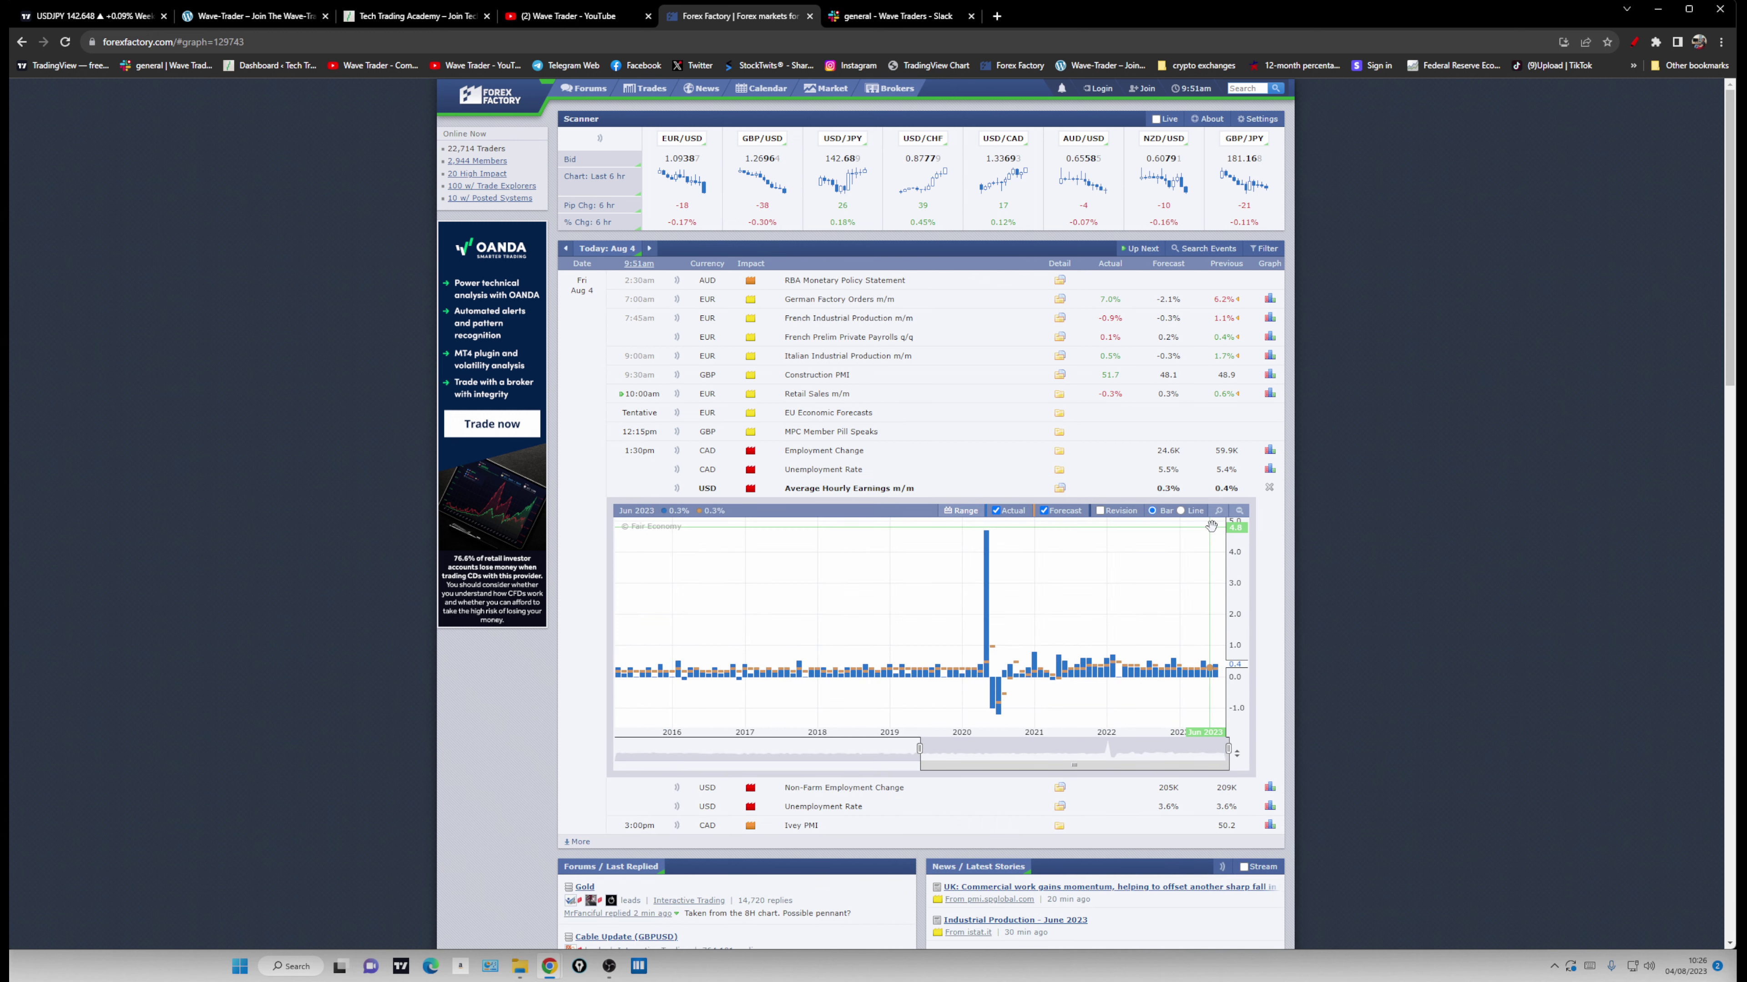
{"action": "left_click", "coordinate": [1270, 489]}
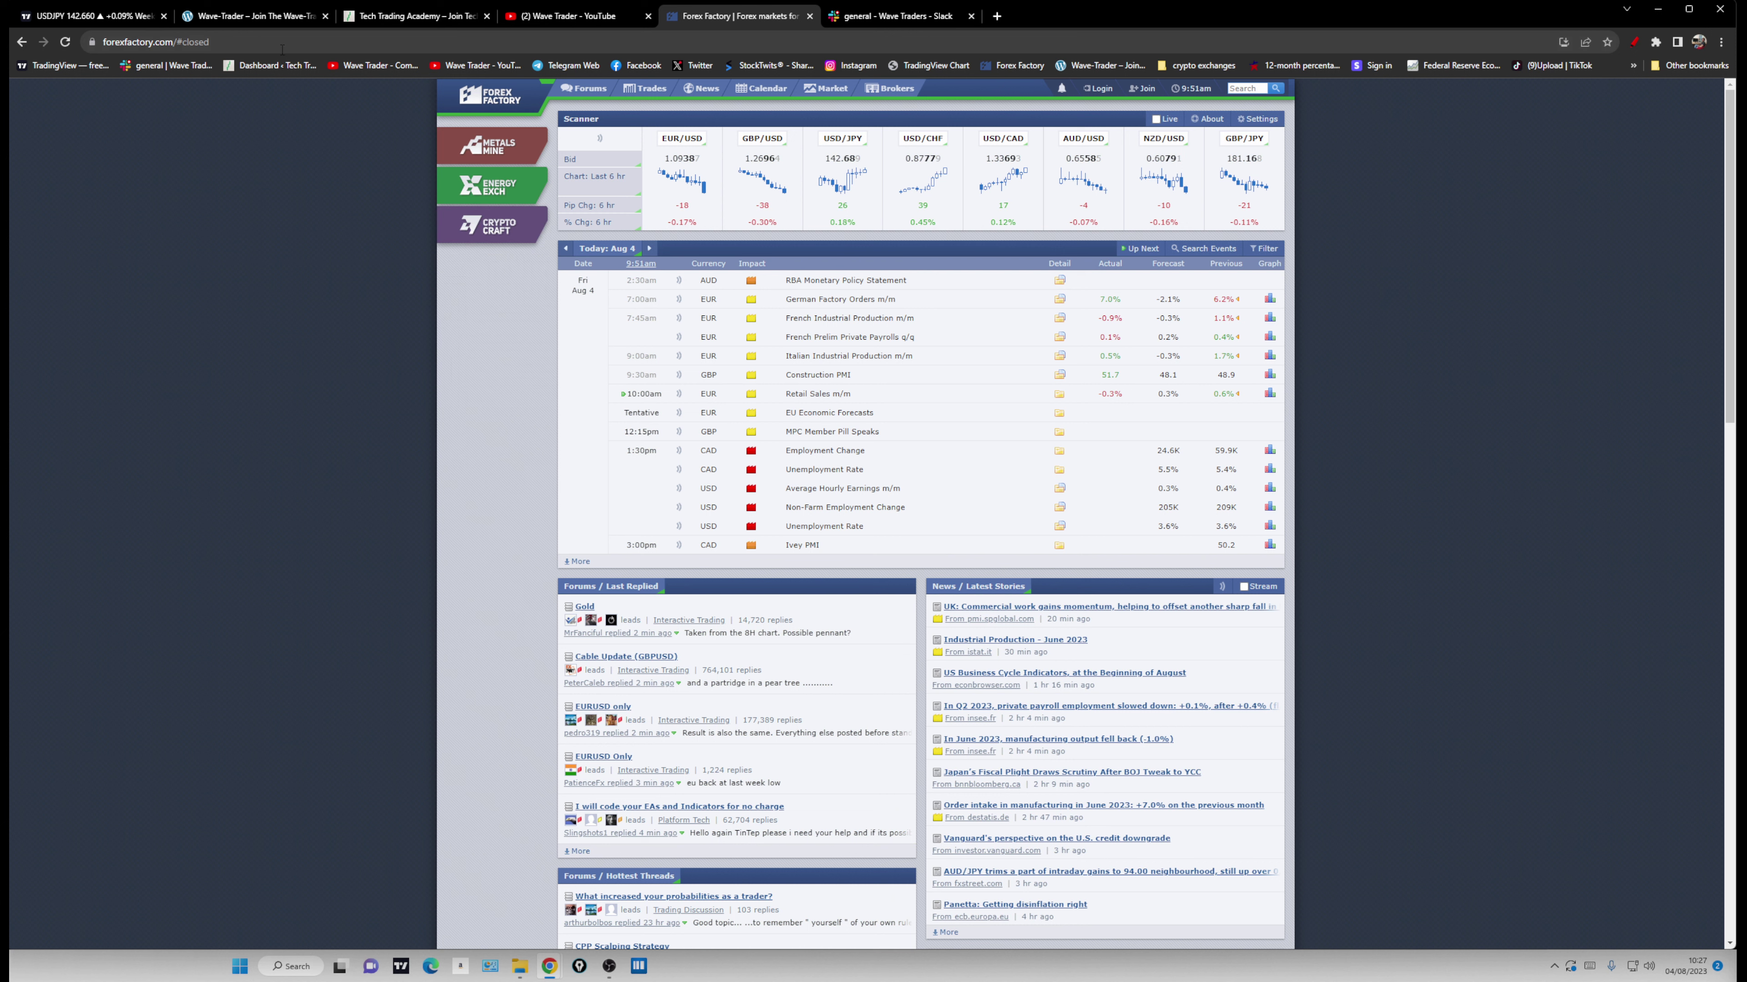
Switch to TradingView and set the USDJPY chart to the 4-hour interval, focused on the price action since late June
{"action": "left_click", "coordinate": [116, 18]}
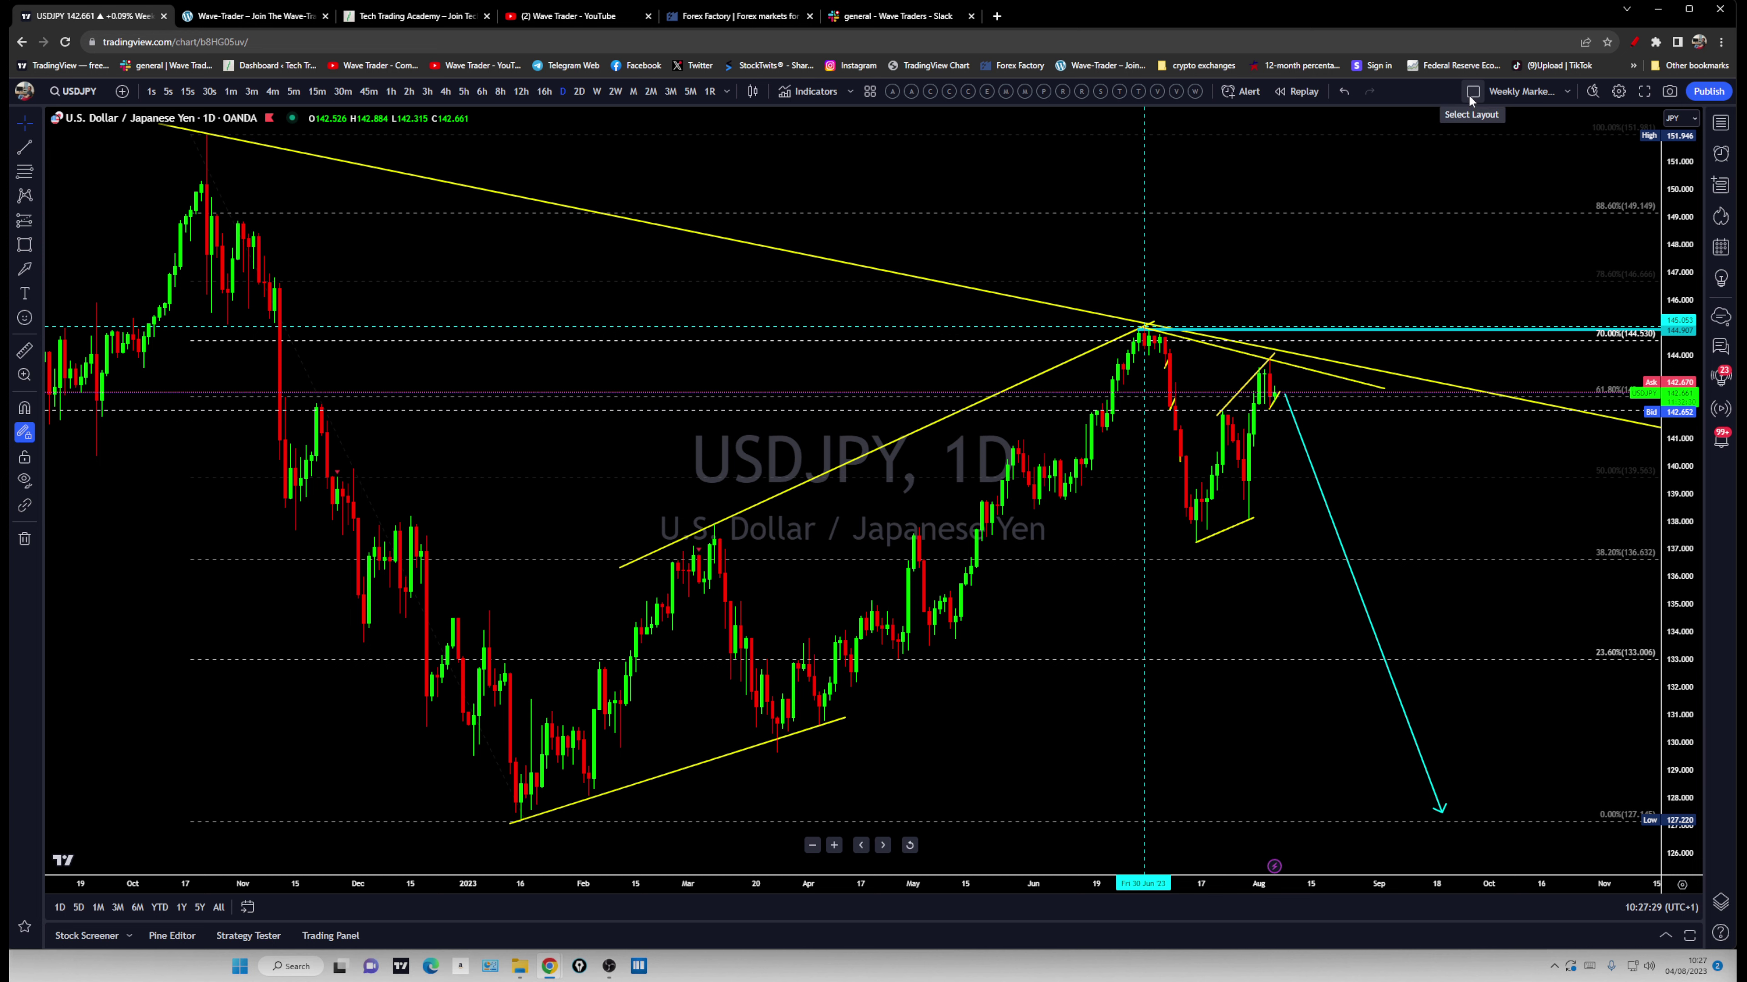
{"action": "left_click", "coordinate": [445, 91]}
{"action": "scroll", "coordinate": [1004, 629], "scroll_direction": "up", "scroll_amount": 6}
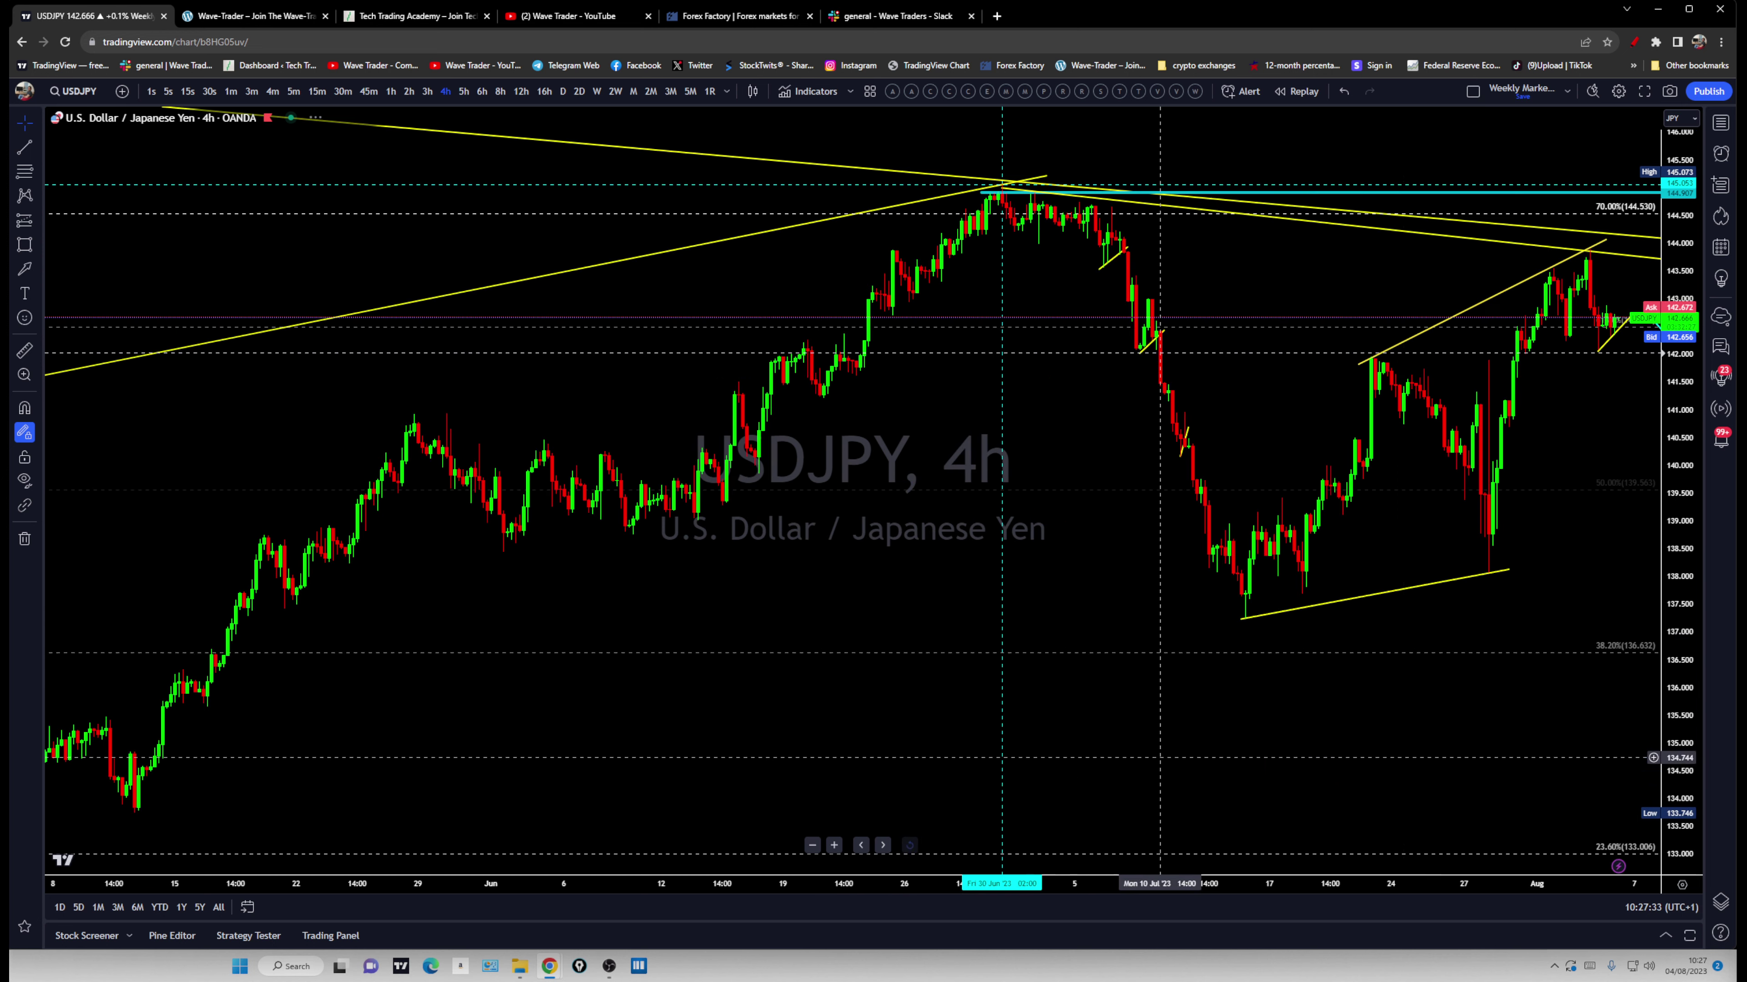
{"action": "scroll", "coordinate": [963, 619], "scroll_direction": "down", "scroll_amount": 1}
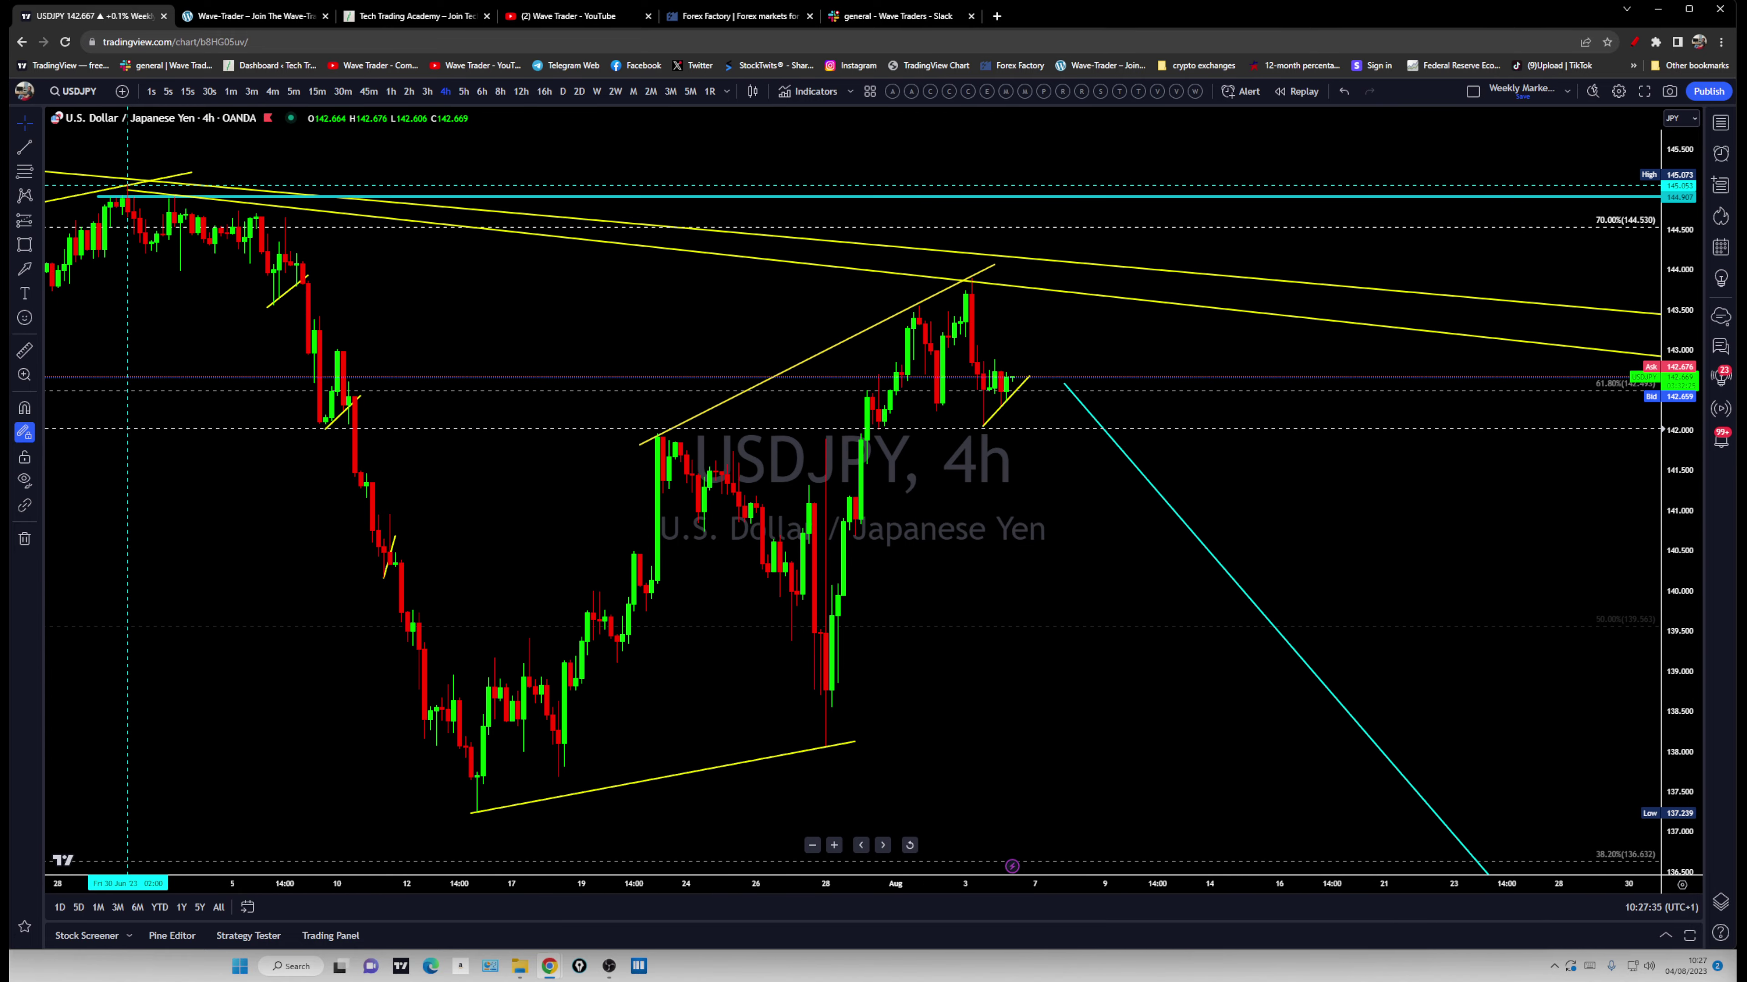
Sketch the two upswings at the recent USDJPY peak and a projected drop to about 138.00, and clear the sketch
{"action": "left_click_drag", "start_coordinate": [923, 398], "coordinate": [962, 323]}
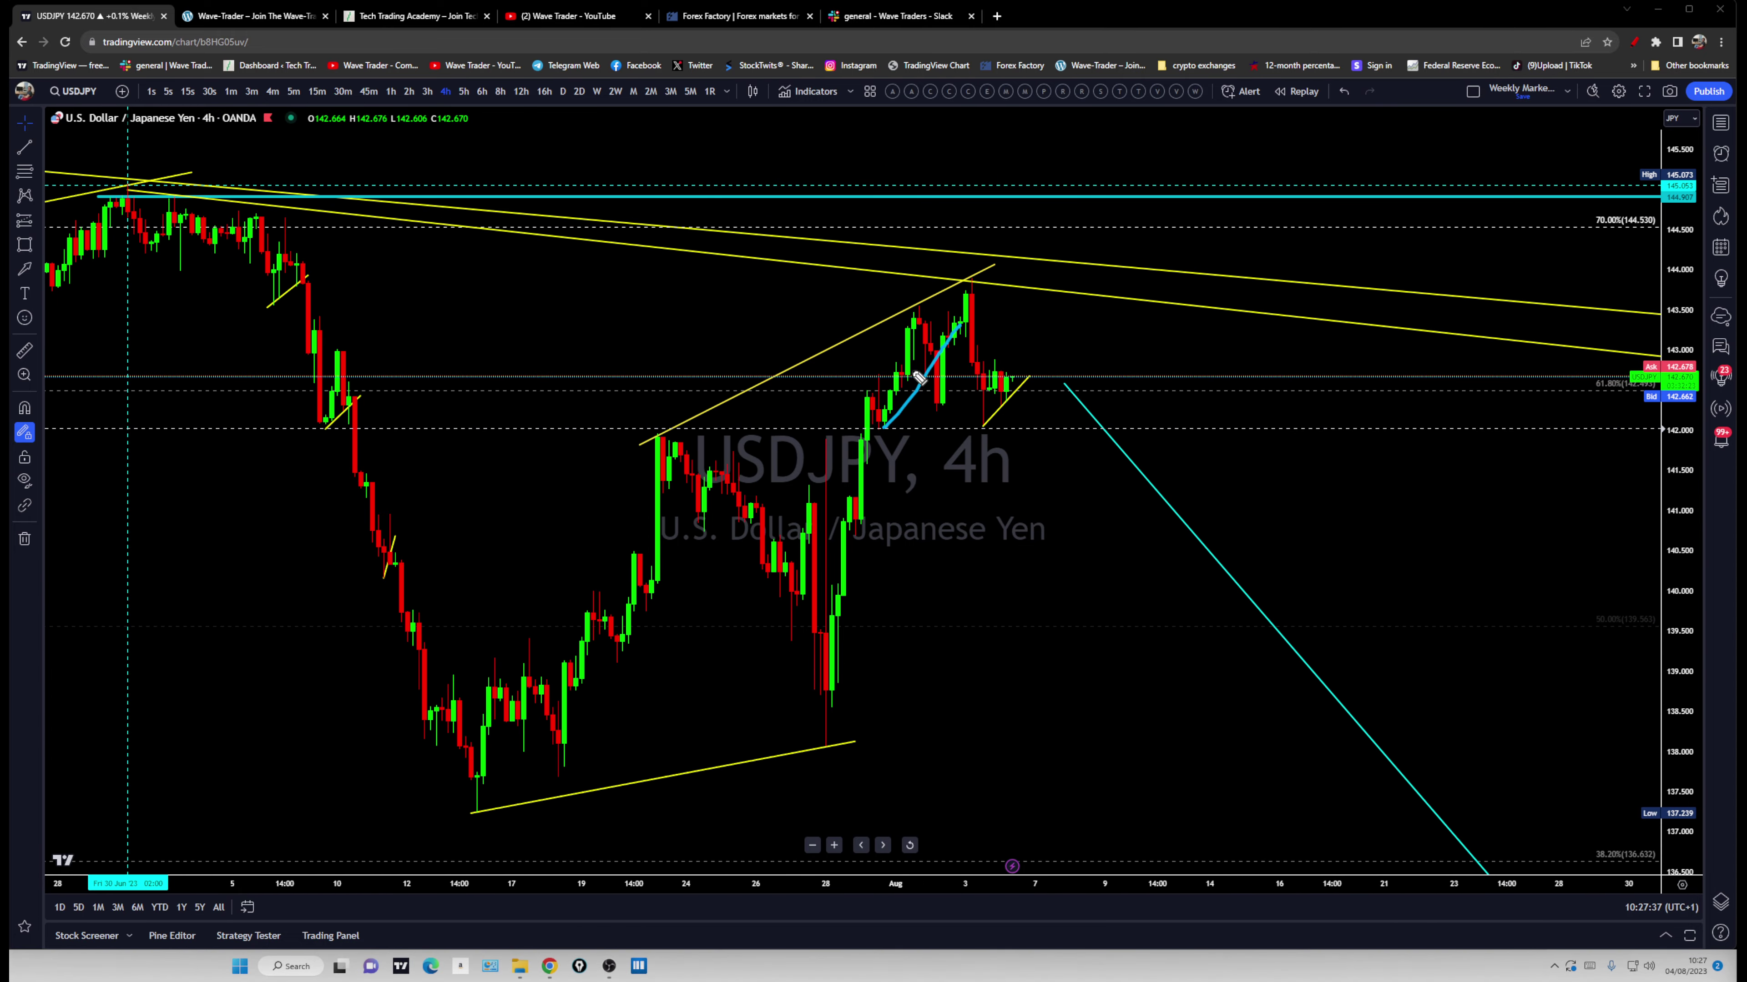
{"action": "left_click_drag", "start_coordinate": [865, 383], "coordinate": [935, 325]}
{"action": "mouse_move", "coordinate": [899, 422]}
{"action": "left_mouse_down"}
{"action": "mouse_move", "coordinate": [955, 723]}
{"action": "mouse_move", "coordinate": [978, 743]}
{"action": "mouse_move", "coordinate": [986, 681]}
{"action": "left_mouse_up"}
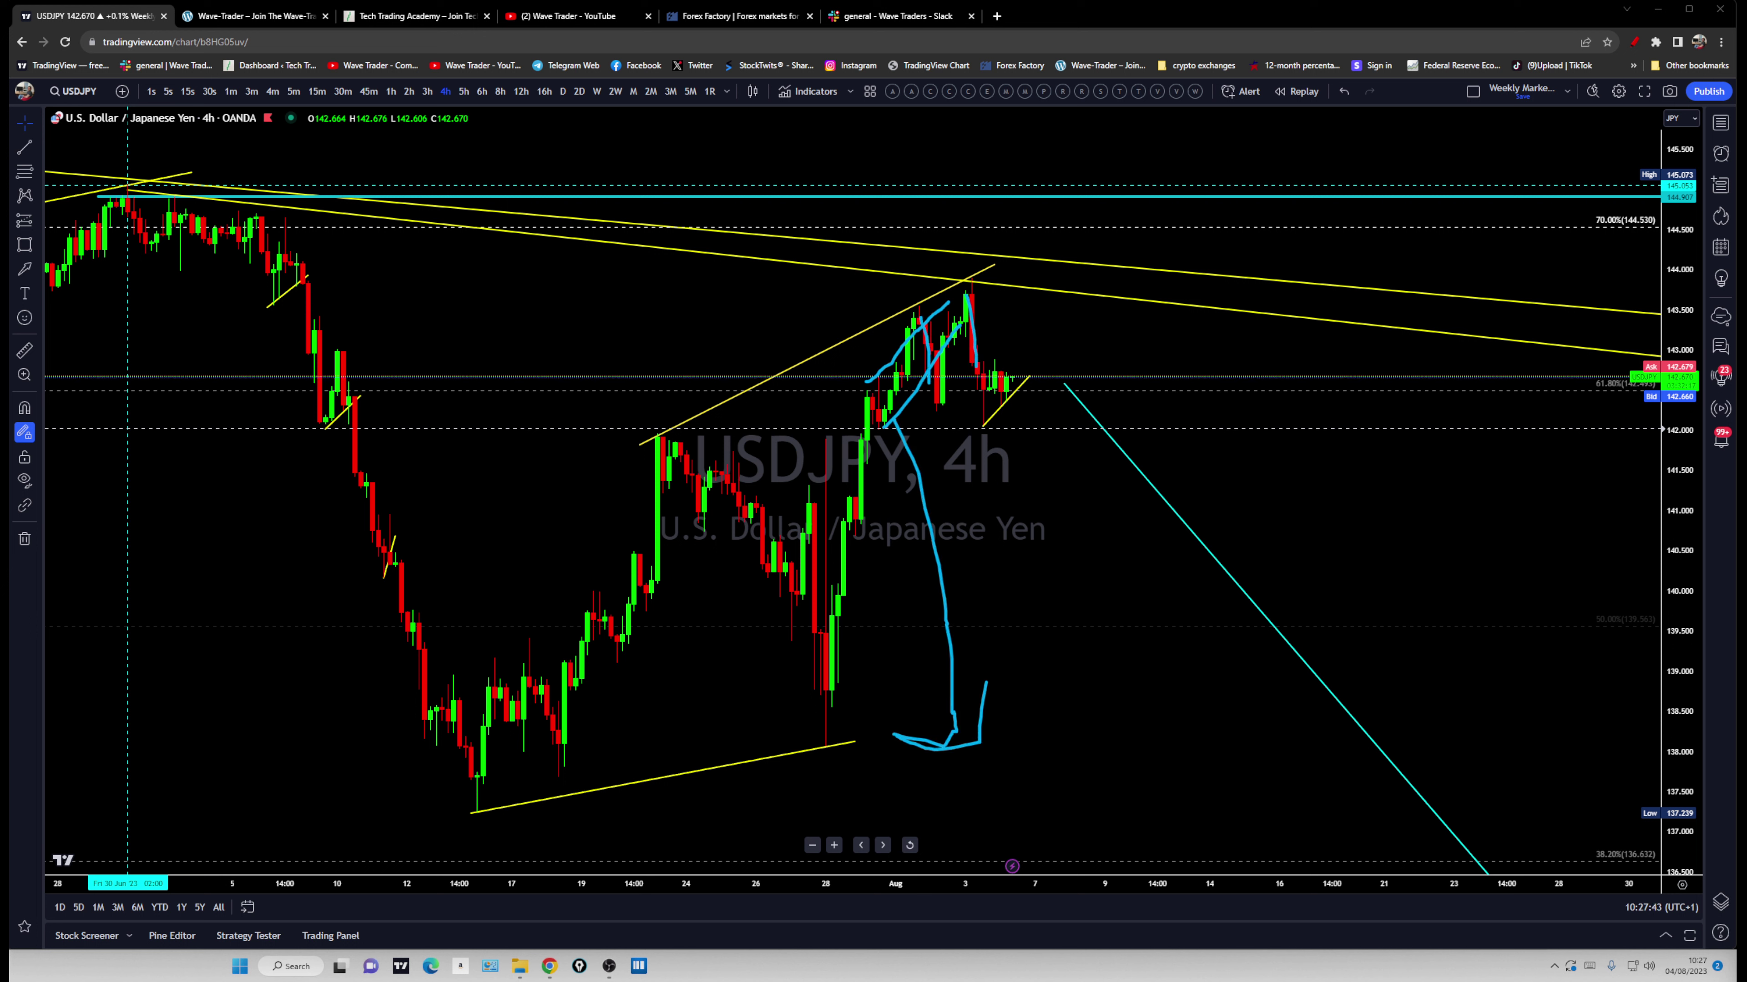
{"action": "key", "text": "Escape"}
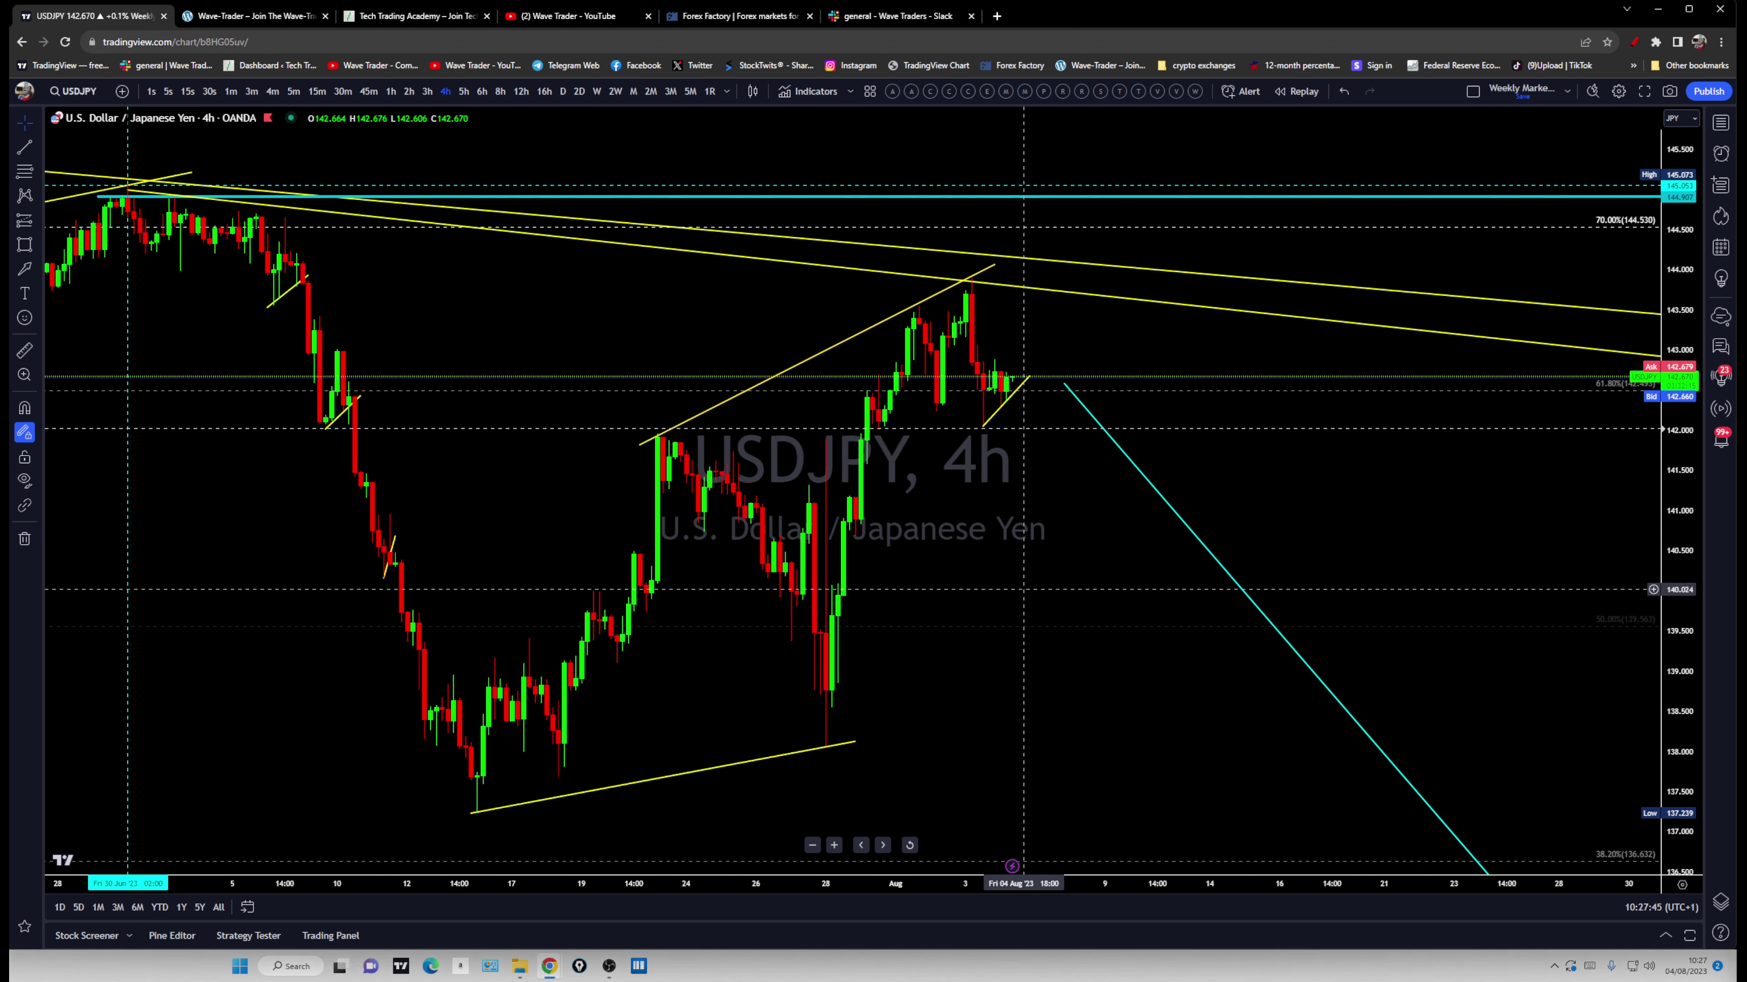
Split the layout into two side-by-side charts and load AUDJPY at the 4-hour interval beside USDJPY
{"action": "left_click", "coordinate": [1472, 91]}
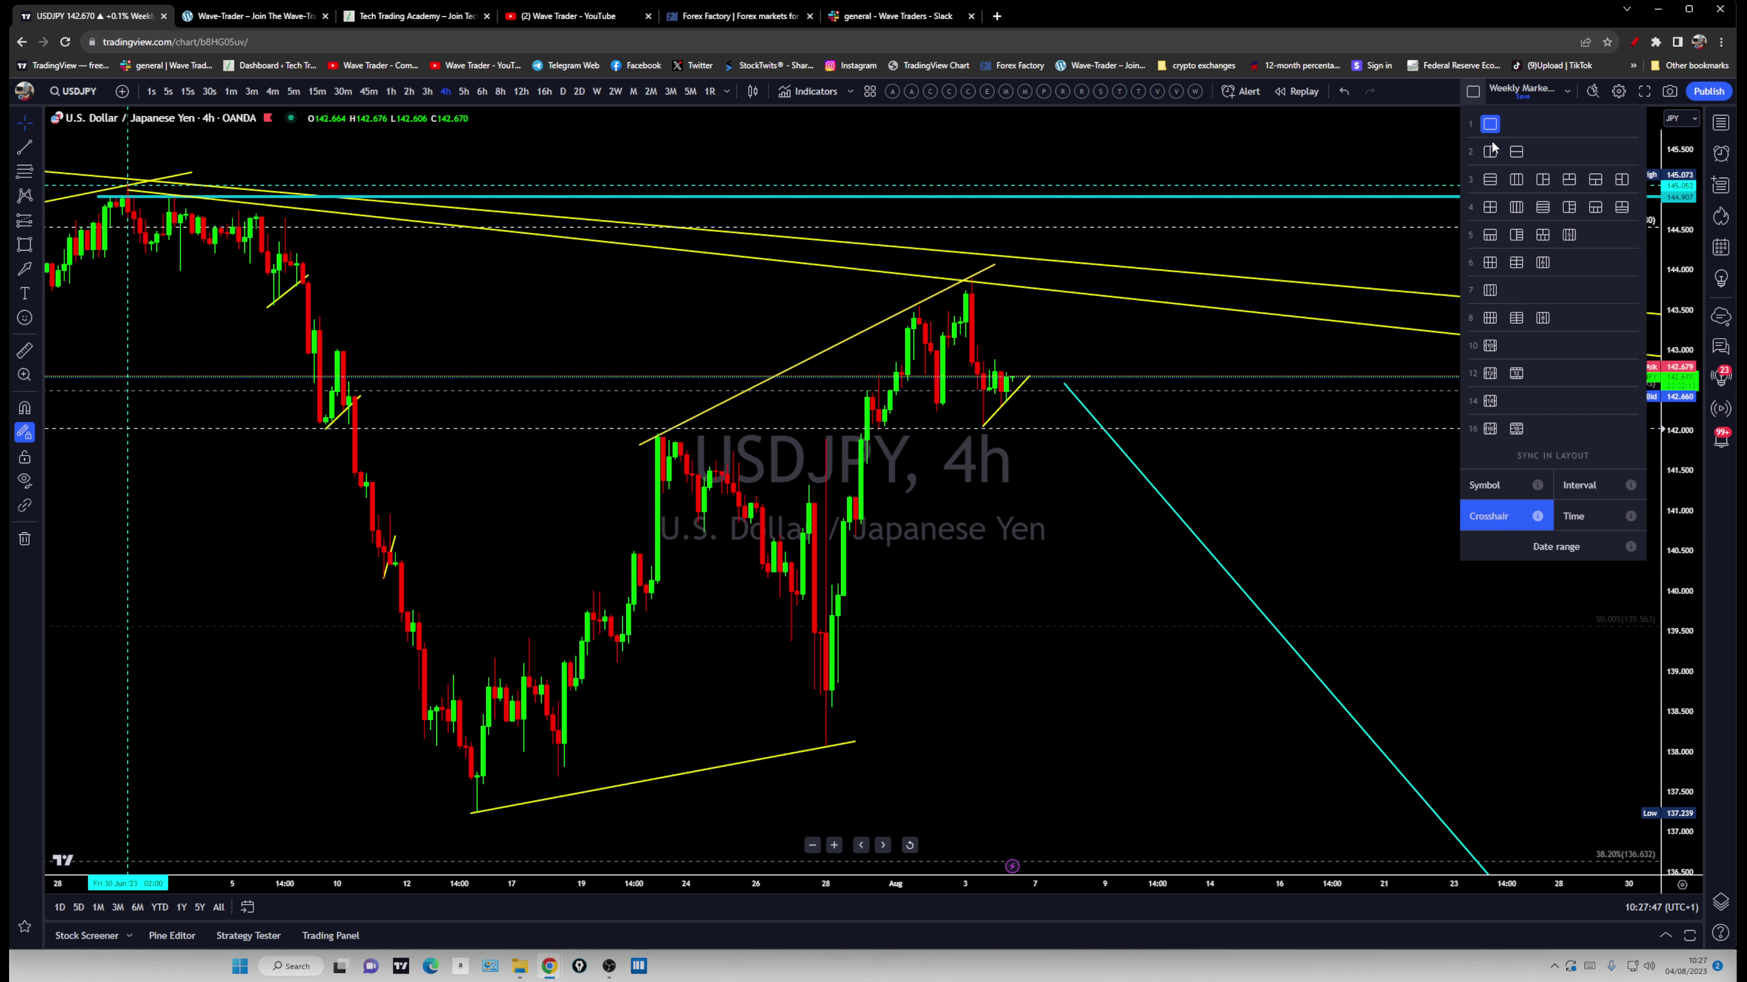
{"action": "left_click", "coordinate": [1490, 152]}
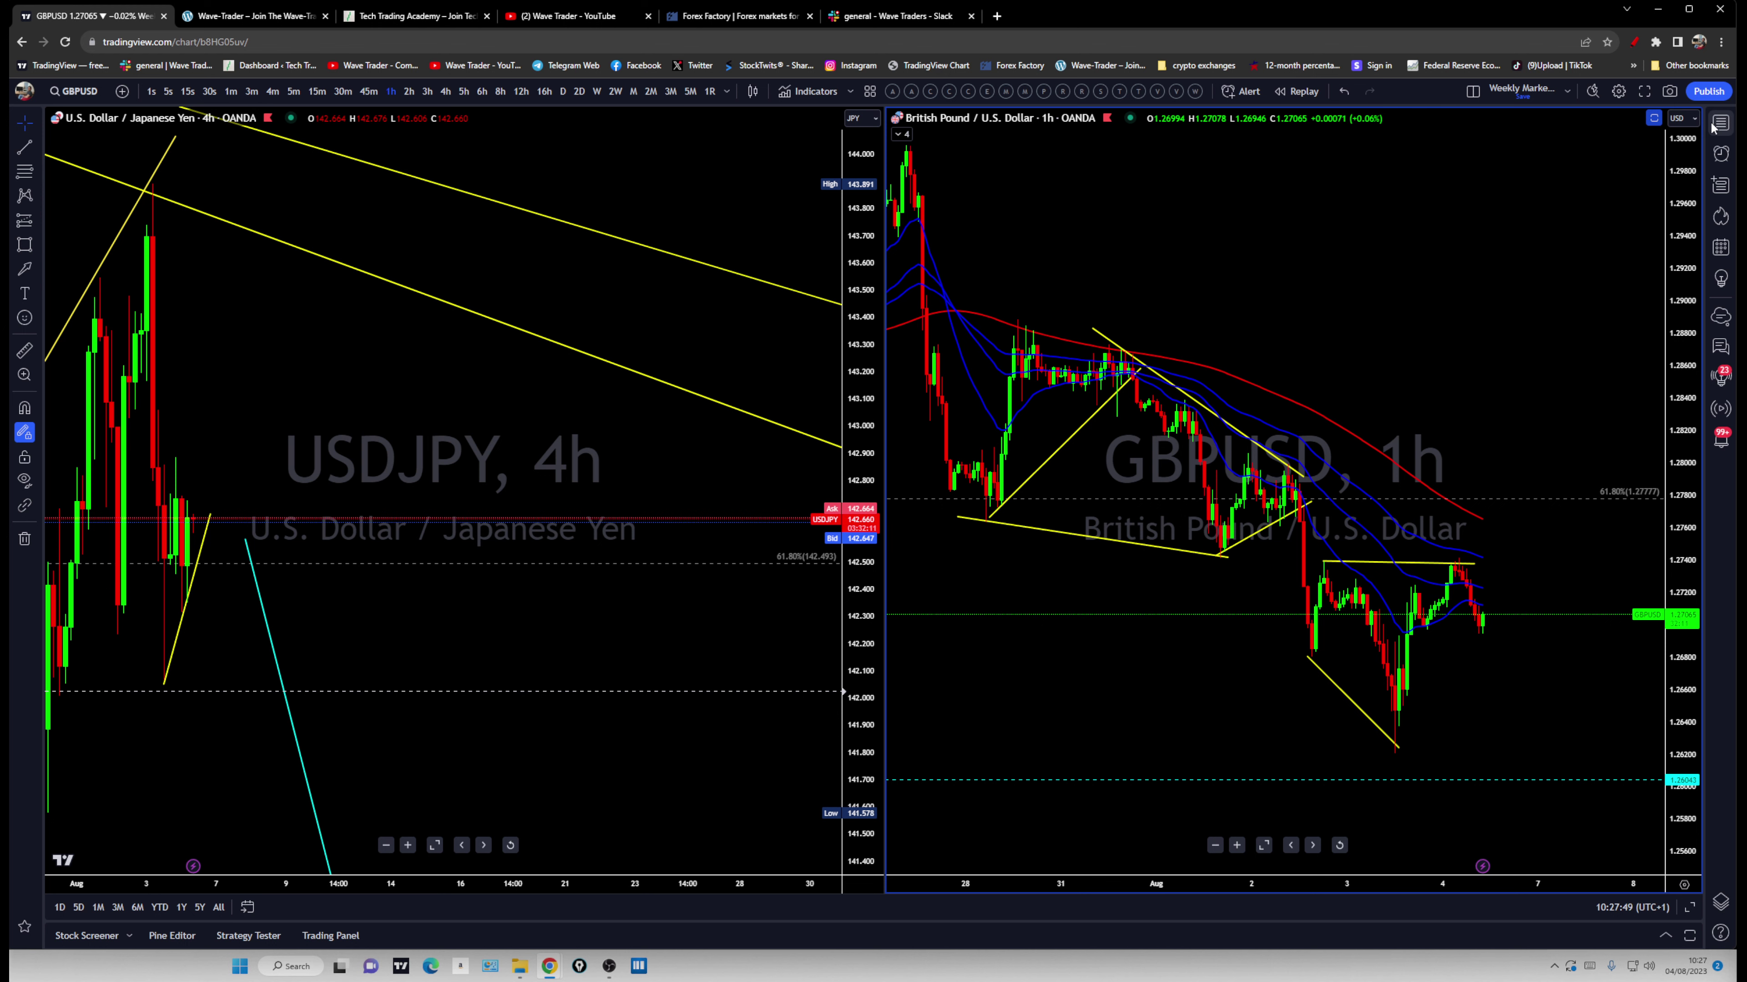
{"action": "scroll", "coordinate": [1571, 538], "scroll_direction": "down", "scroll_amount": 5}
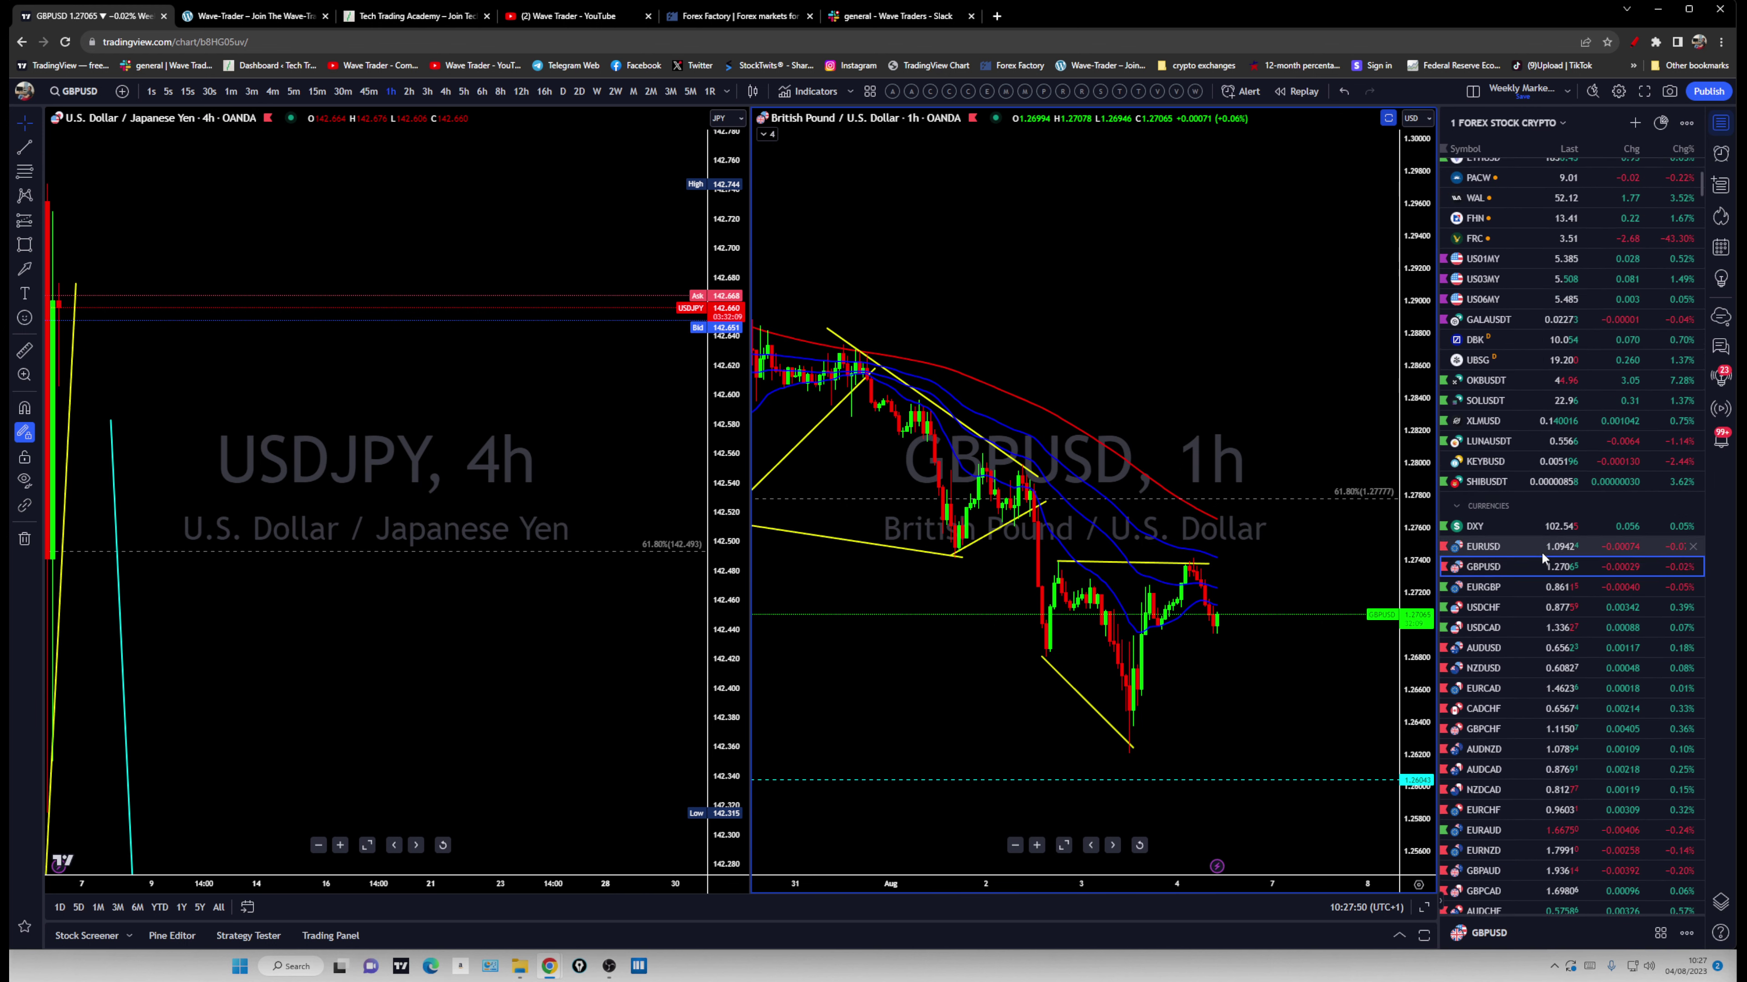
{"action": "scroll", "coordinate": [1544, 557], "scroll_direction": "up", "scroll_amount": 7}
{"action": "left_click", "coordinate": [1481, 326]}
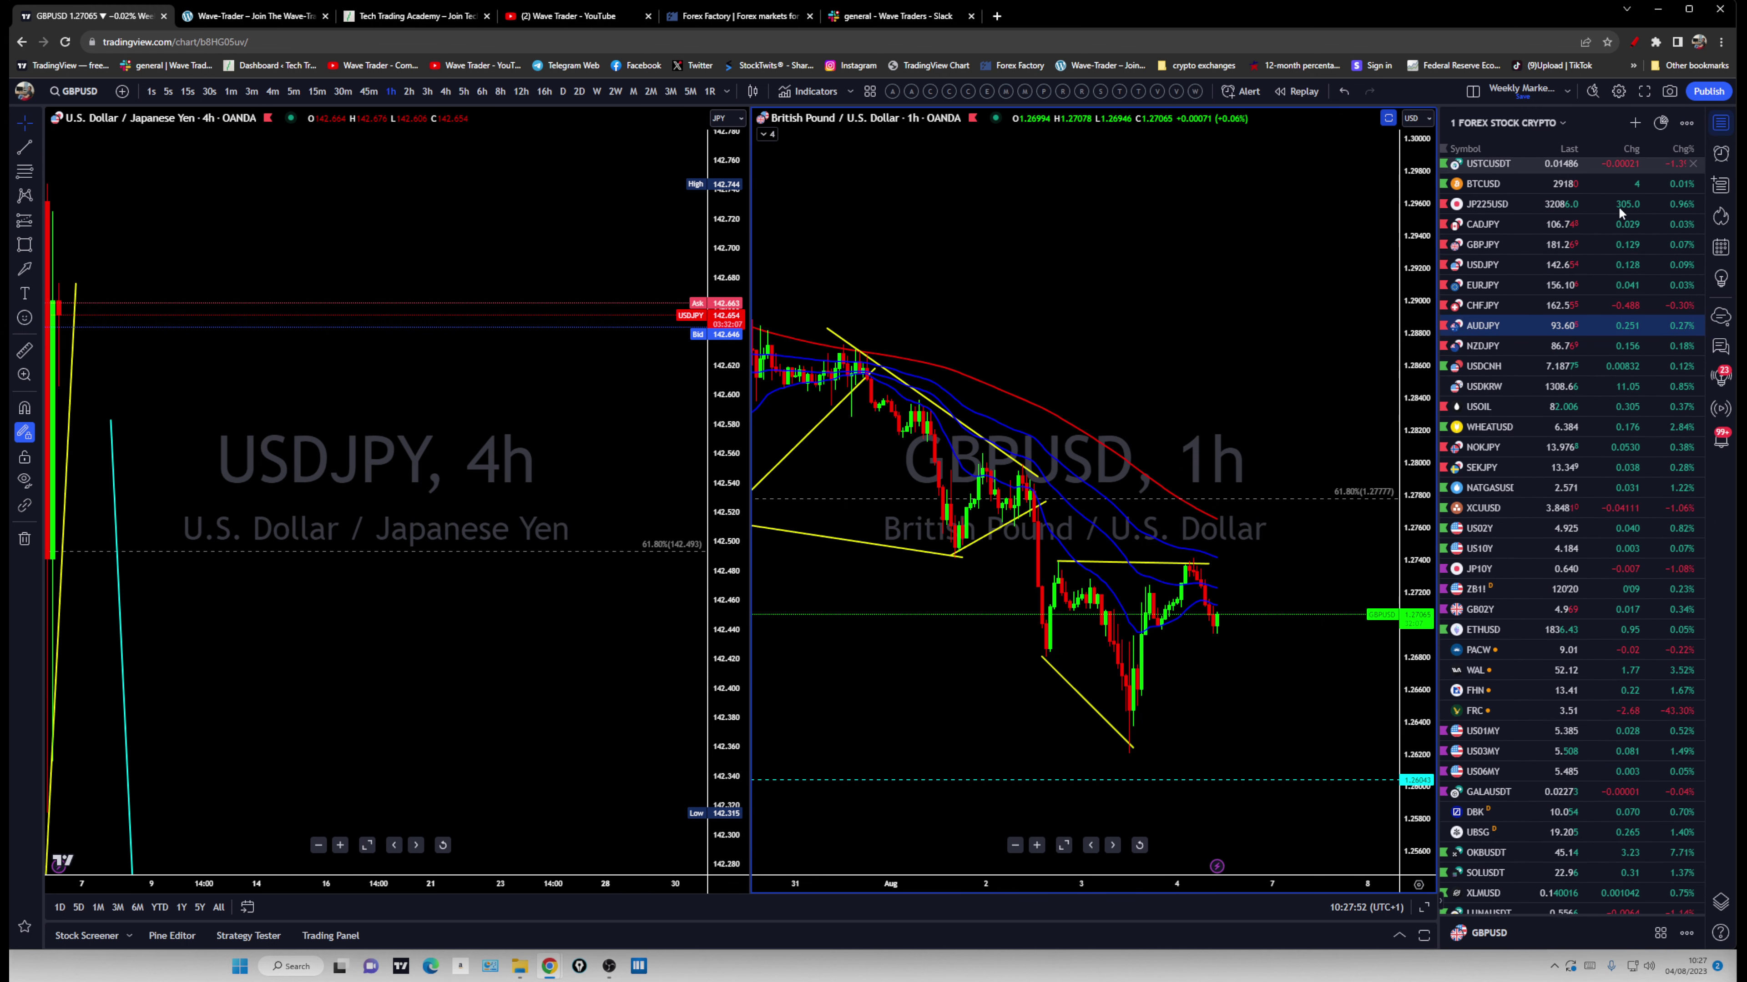
{"action": "left_click", "coordinate": [1720, 122]}
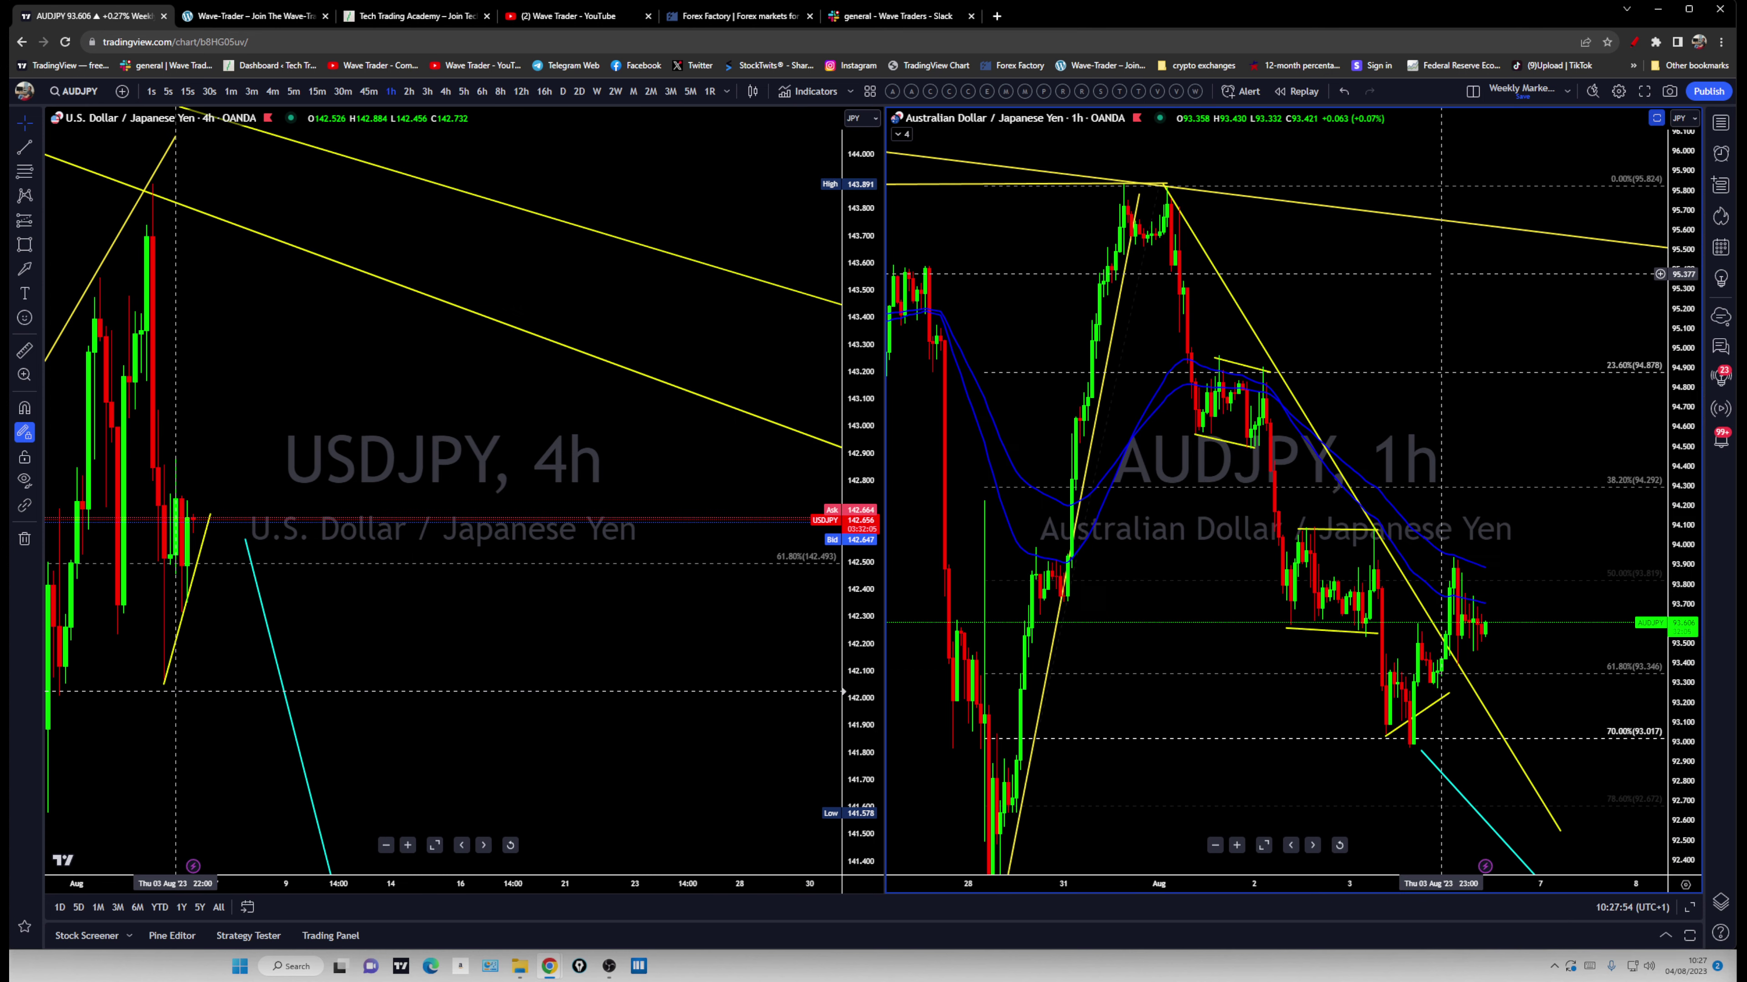
{"action": "left_click", "coordinate": [446, 91]}
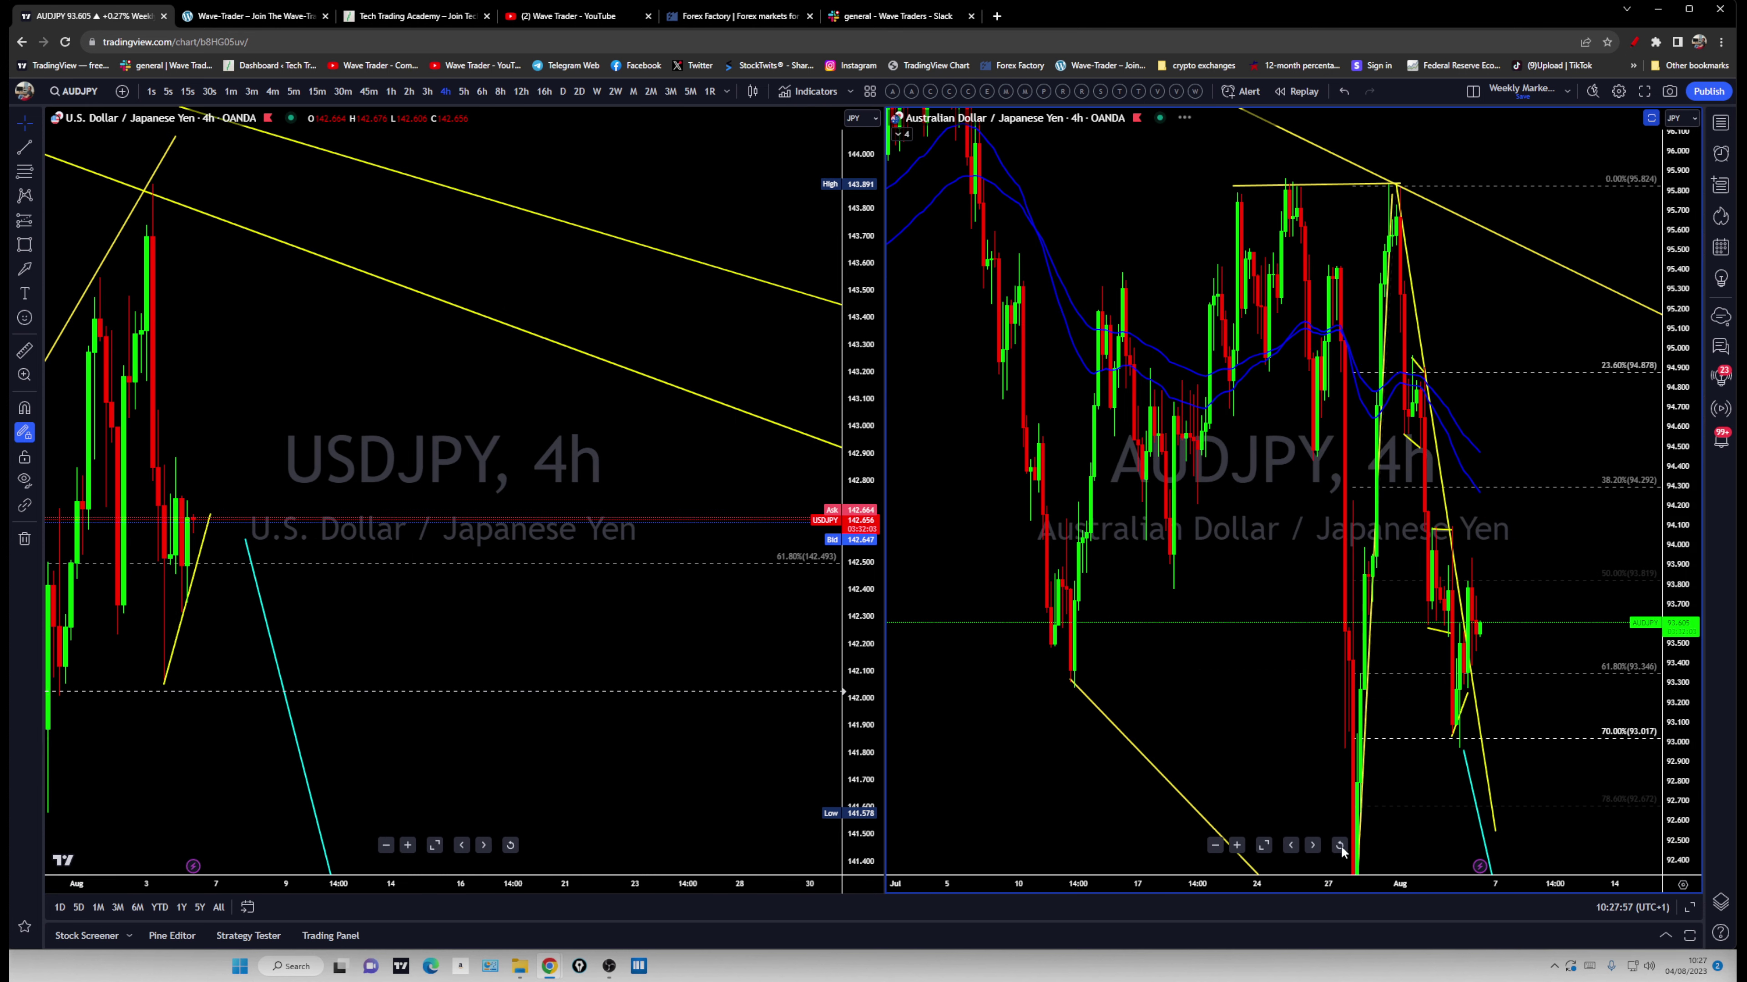
Trace AUDJPY's late July rise and following fall with the screen pen, sketch a similar fall on USDJPY, and clear the strokes
{"action": "scroll", "coordinate": [673, 648], "scroll_direction": "down", "scroll_amount": 3}
{"action": "left_click_drag", "start_coordinate": [673, 649], "coordinate": [782, 649]}
{"action": "scroll", "coordinate": [1272, 482], "scroll_direction": "up", "scroll_amount": 5}
{"action": "key", "text": "ctrl+shift+3"}
{"action": "left_click_drag", "start_coordinate": [1216, 734], "coordinate": [1260, 341]}
{"action": "left_click_drag", "start_coordinate": [1320, 268], "coordinate": [1479, 621]}
{"action": "mouse_move", "coordinate": [638, 338]}
{"action": "left_mouse_down"}
{"action": "mouse_move", "coordinate": [601, 336]}
{"action": "mouse_move", "coordinate": [691, 533]}
{"action": "mouse_move", "coordinate": [727, 778]}
{"action": "left_mouse_up"}
{"action": "key", "text": "Escape"}
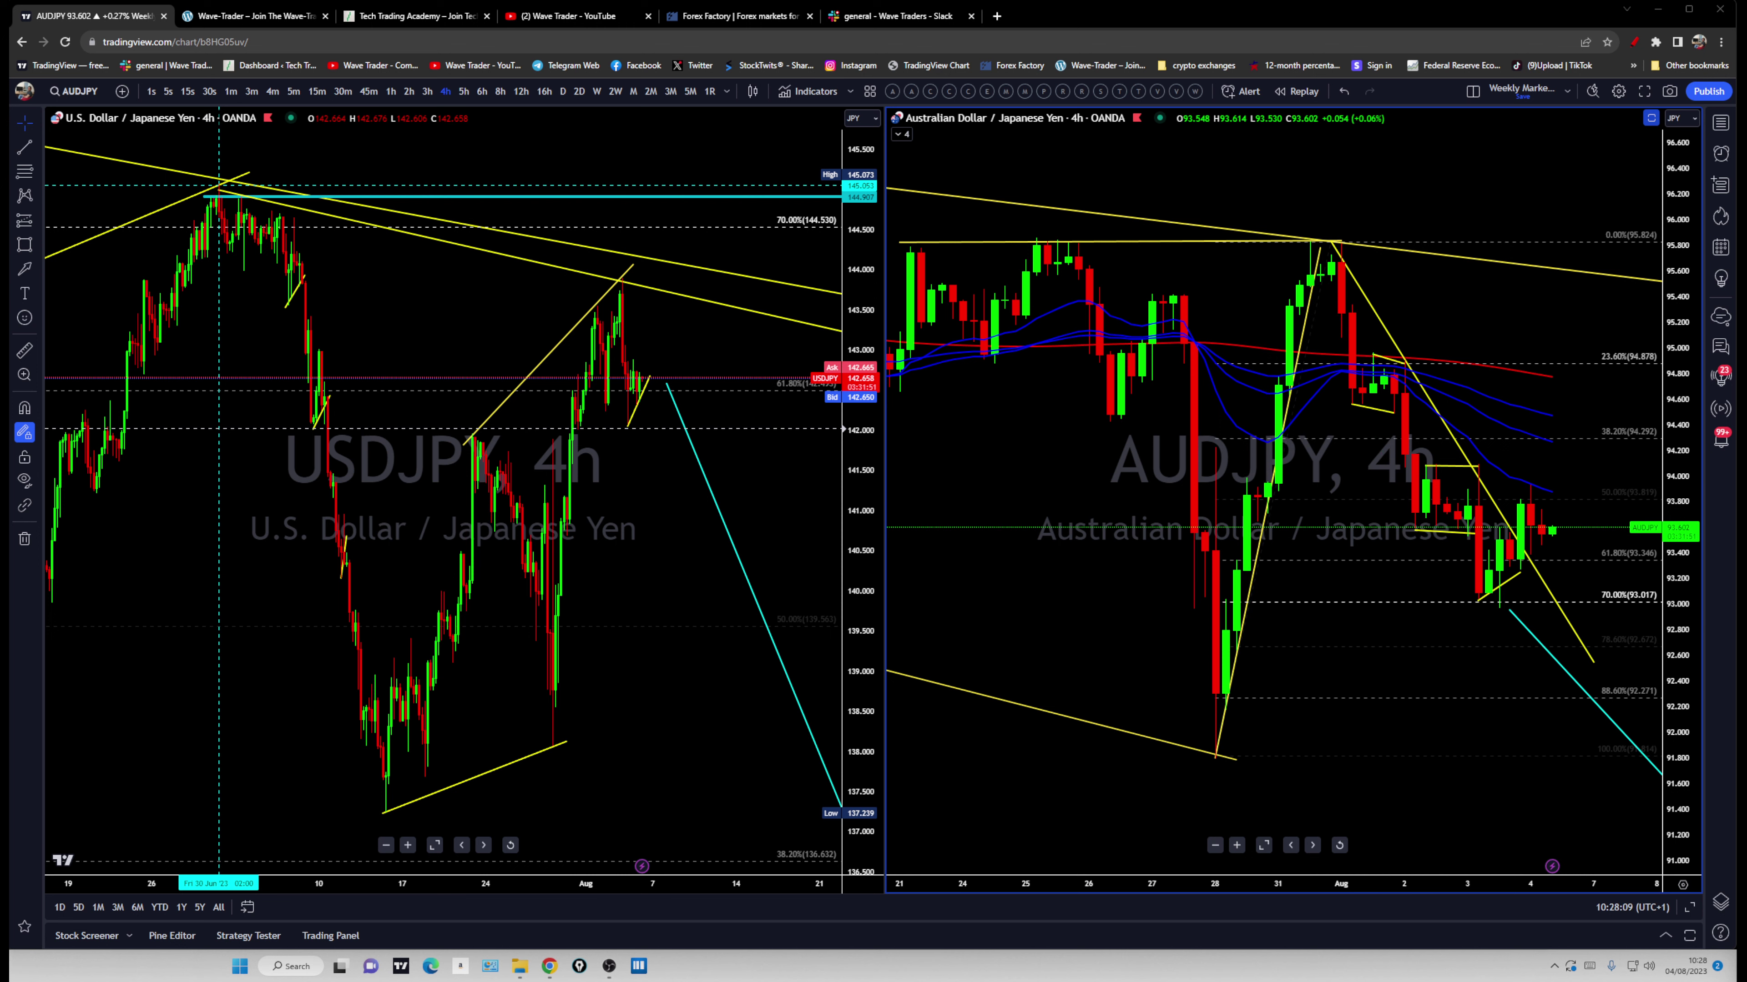
Return to a single-chart layout showing only the 4-hour USDJPY chart
{"action": "left_click", "coordinate": [636, 491]}
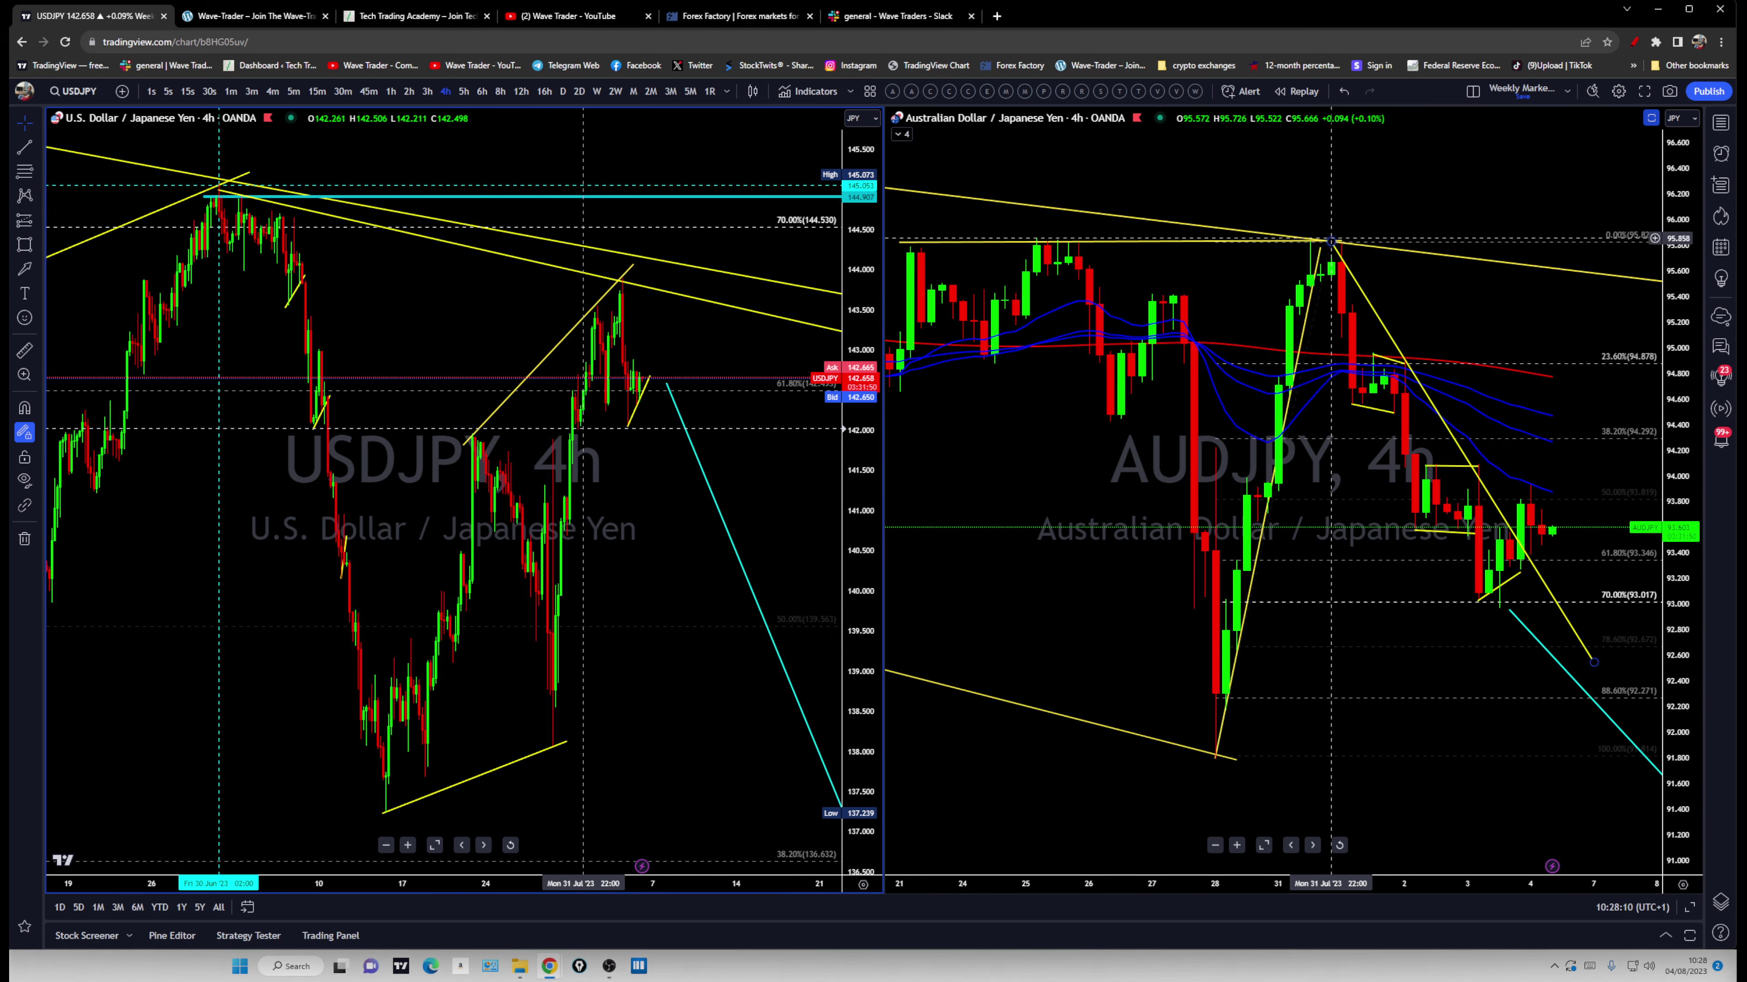
{"action": "left_click", "coordinate": [1474, 91]}
{"action": "left_click", "coordinate": [1489, 127]}
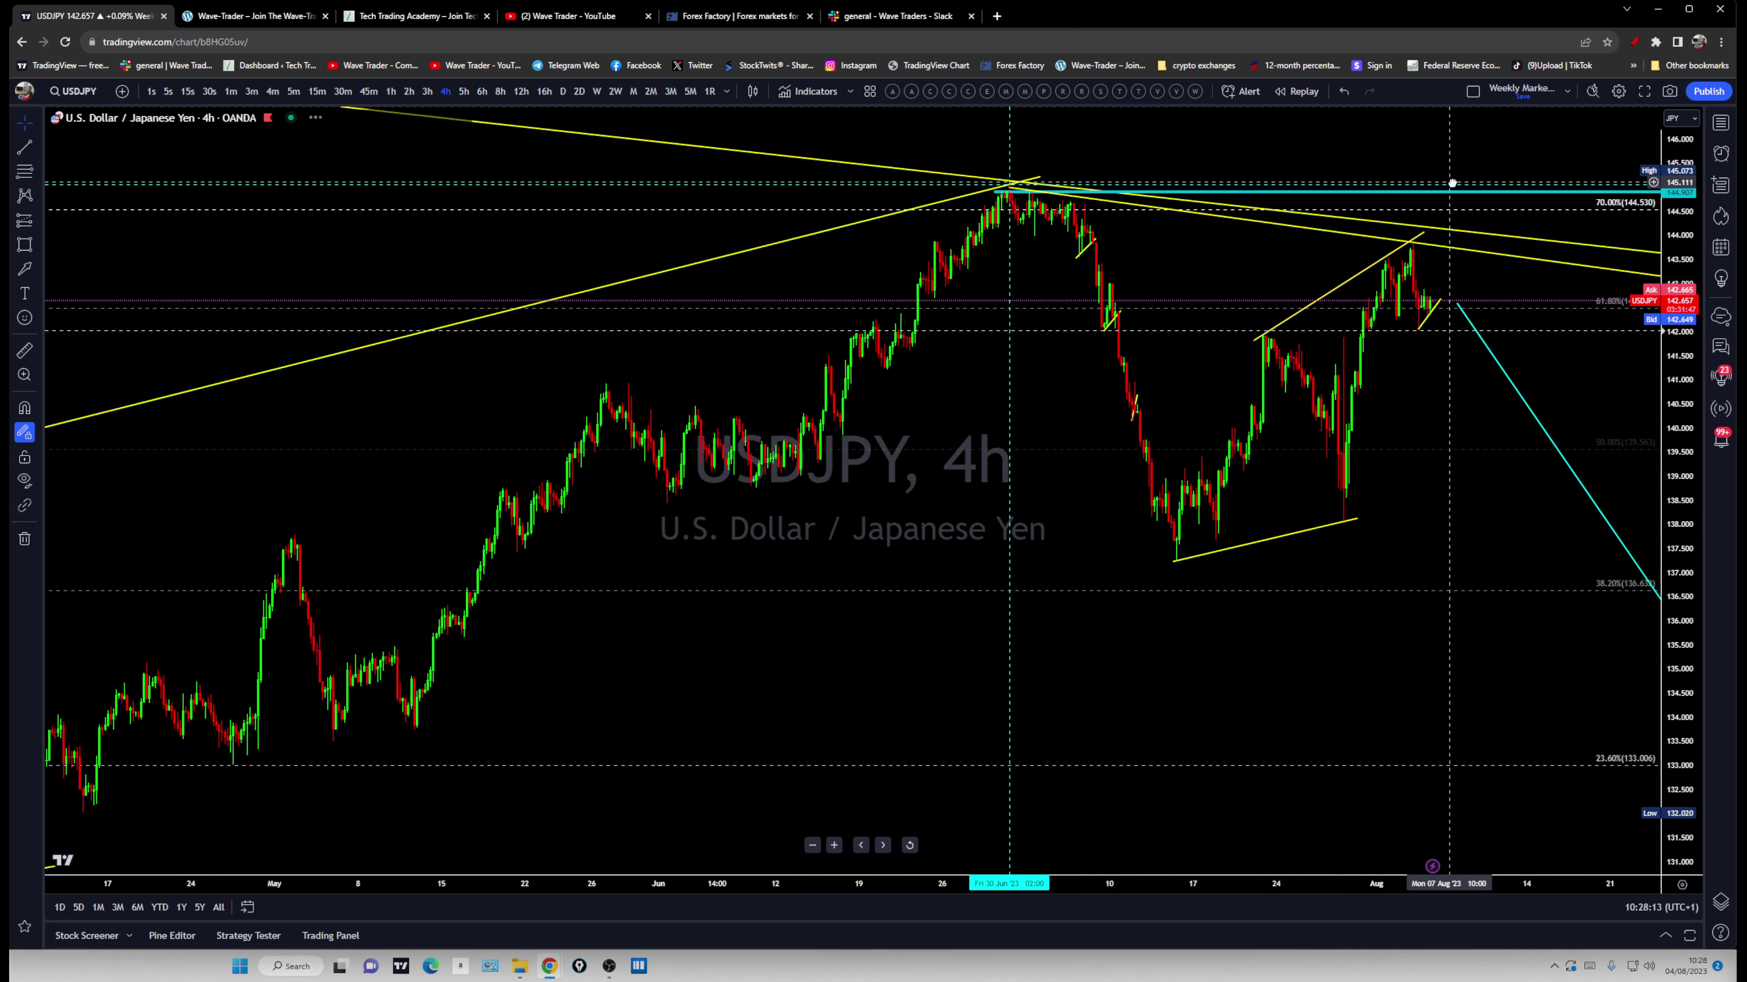
{"action": "left_click_drag", "start_coordinate": [1527, 413], "coordinate": [1225, 605]}
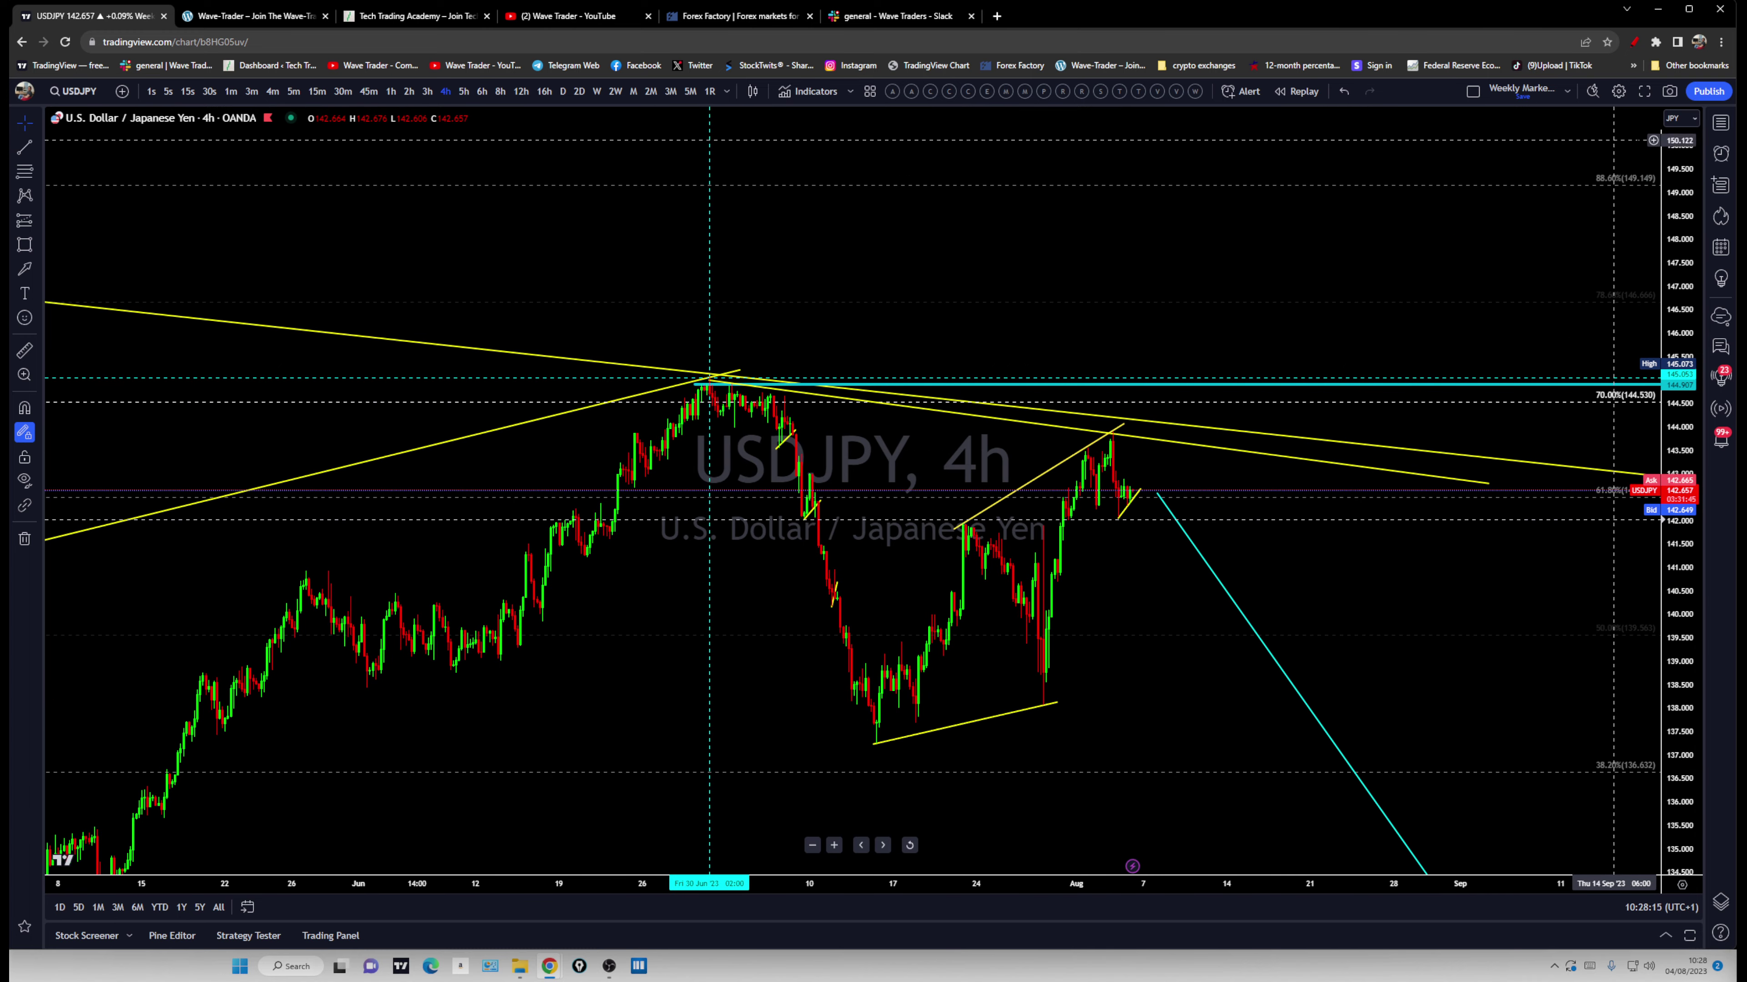
Load JP10Y from the watchlist into the 4-hour chart and split the layout into two side-by-side charts
{"action": "left_click", "coordinate": [1721, 123]}
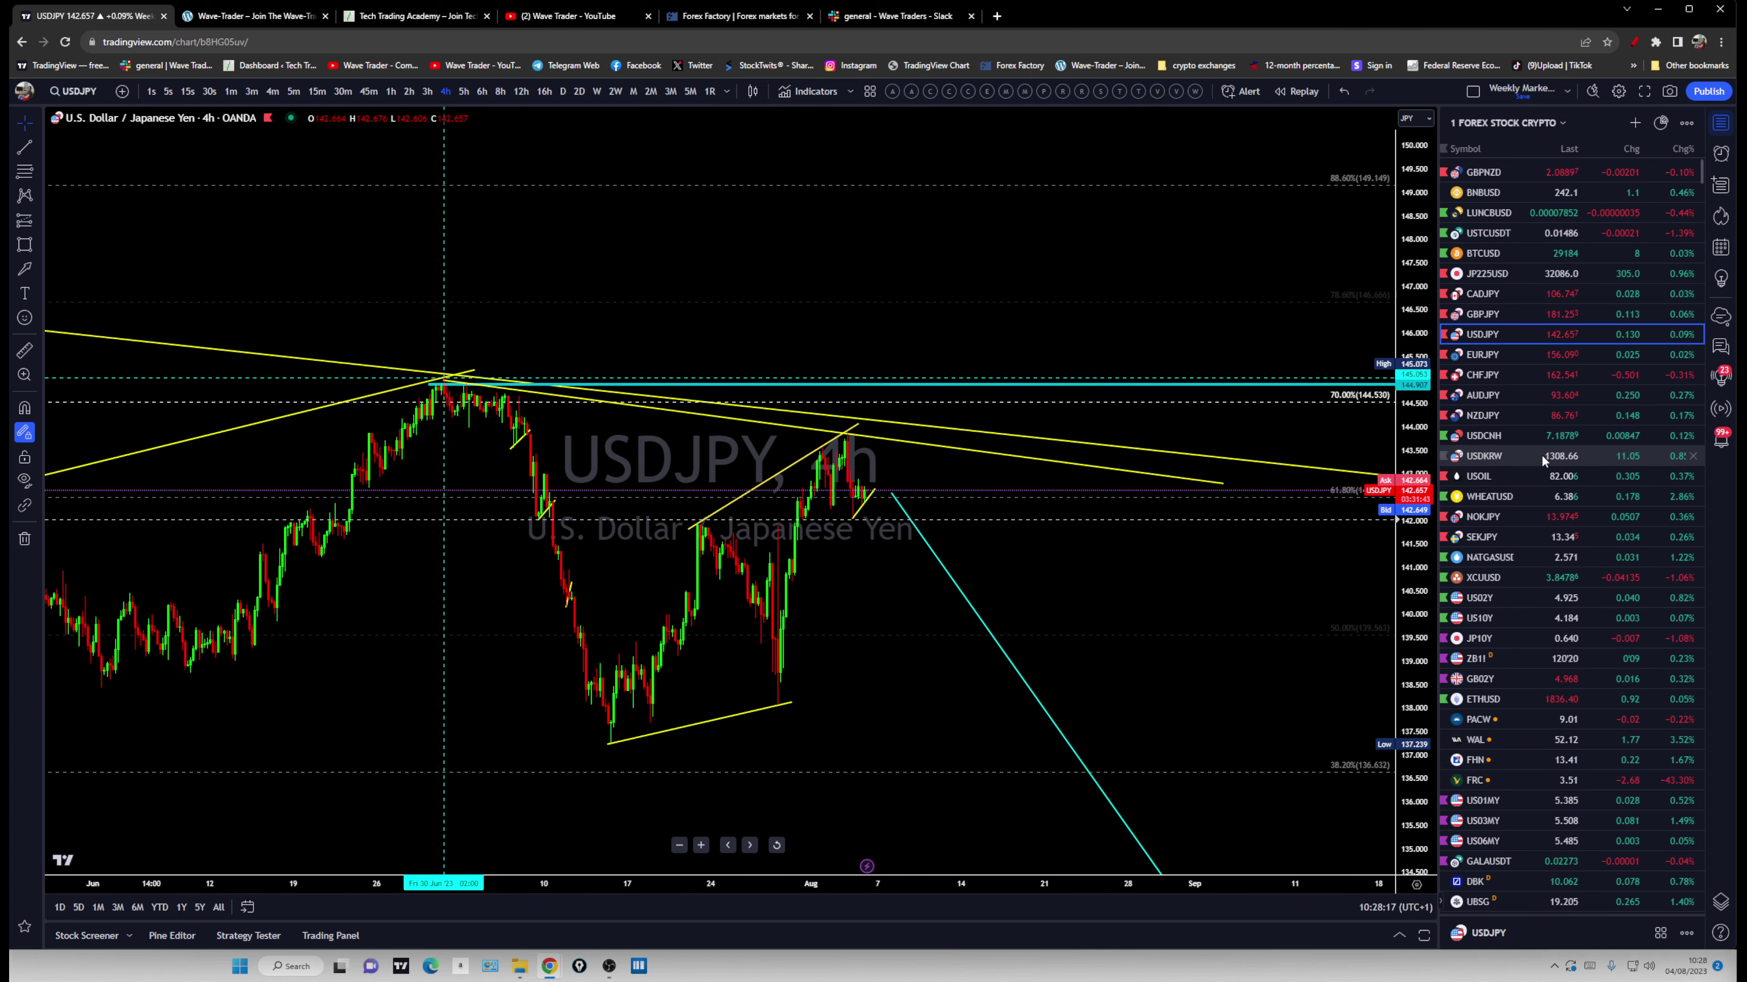
{"action": "scroll", "coordinate": [1492, 544], "scroll_direction": "down", "scroll_amount": 1}
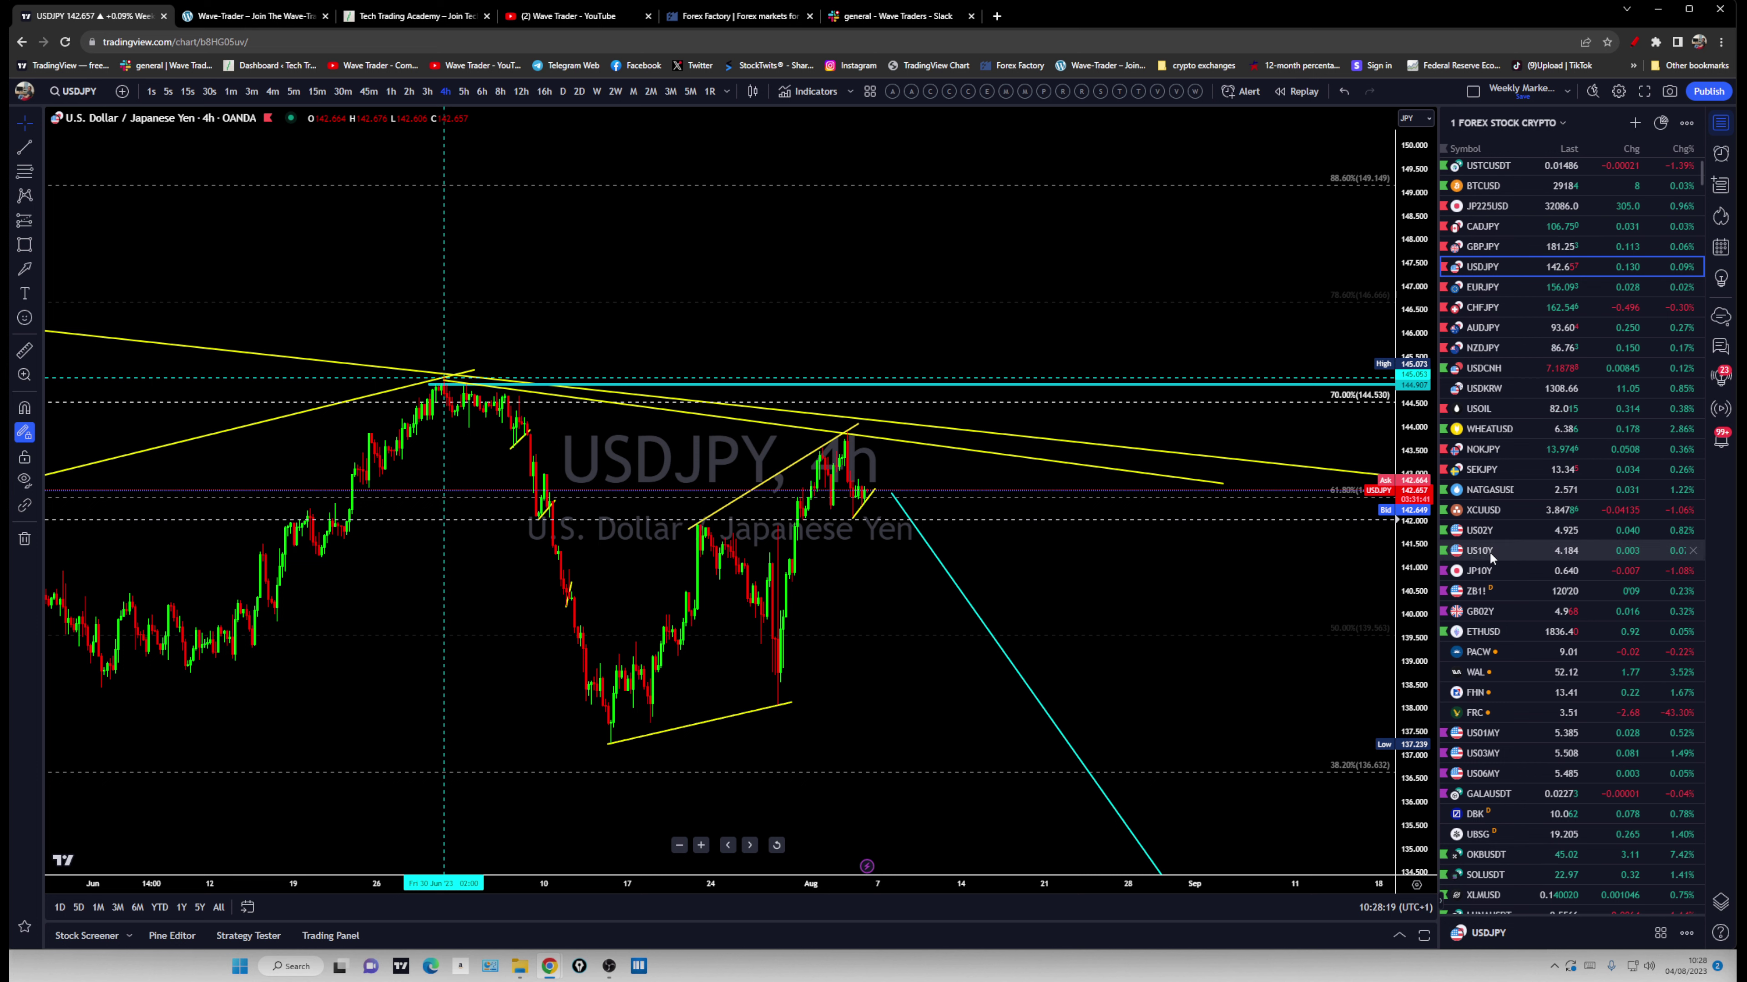
{"action": "left_click", "coordinate": [1478, 571]}
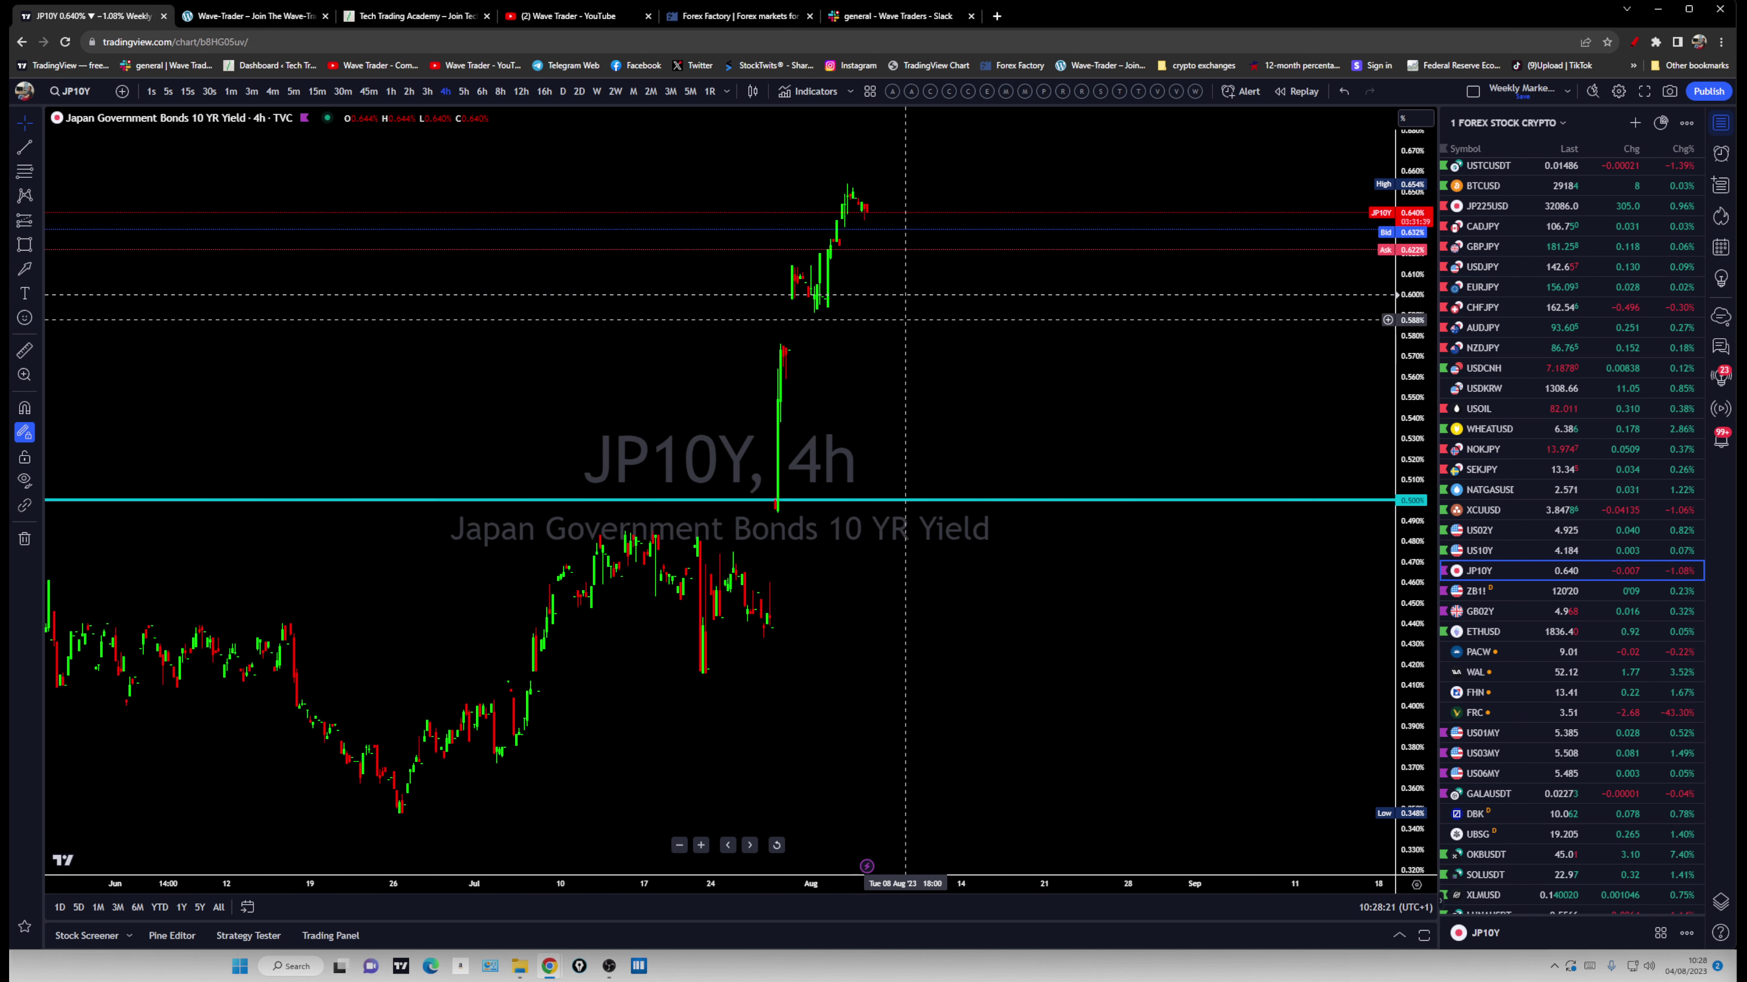
{"action": "left_click", "coordinate": [1473, 91]}
{"action": "left_click", "coordinate": [1492, 151]}
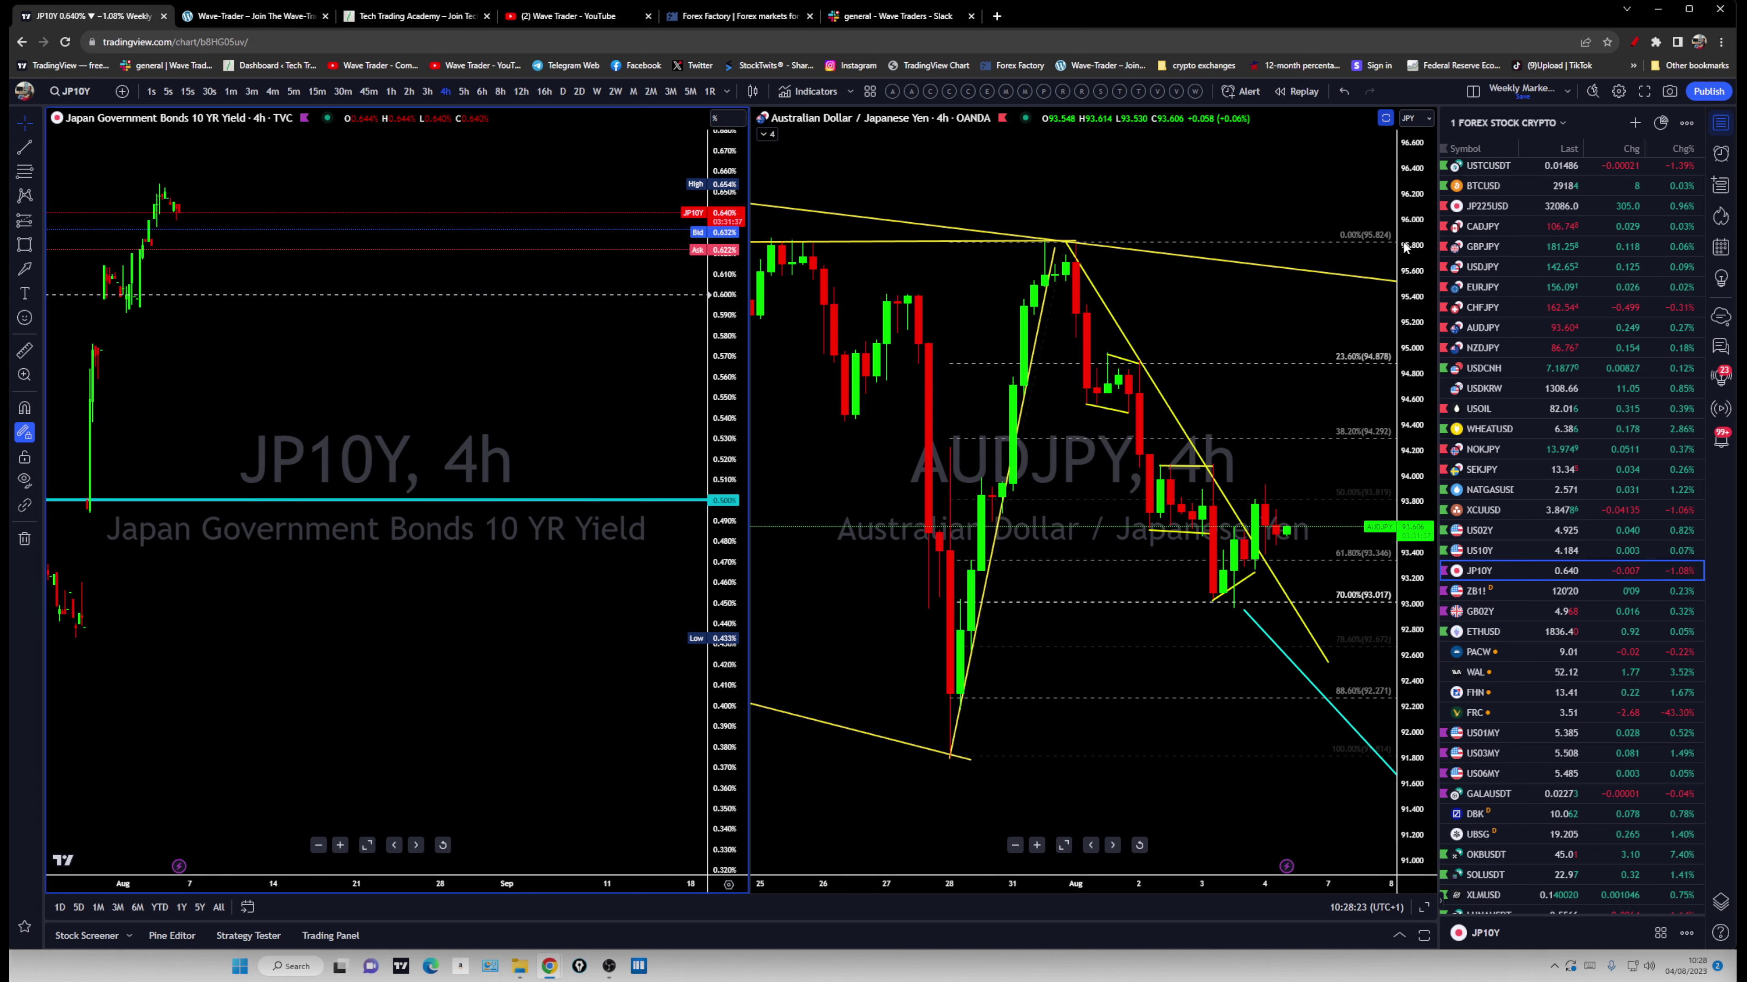
Load US10Y from the watchlist into the AUDJPY chart, hide the watchlist, and set the chart to the daily interval
{"action": "left_click", "coordinate": [1479, 550]}
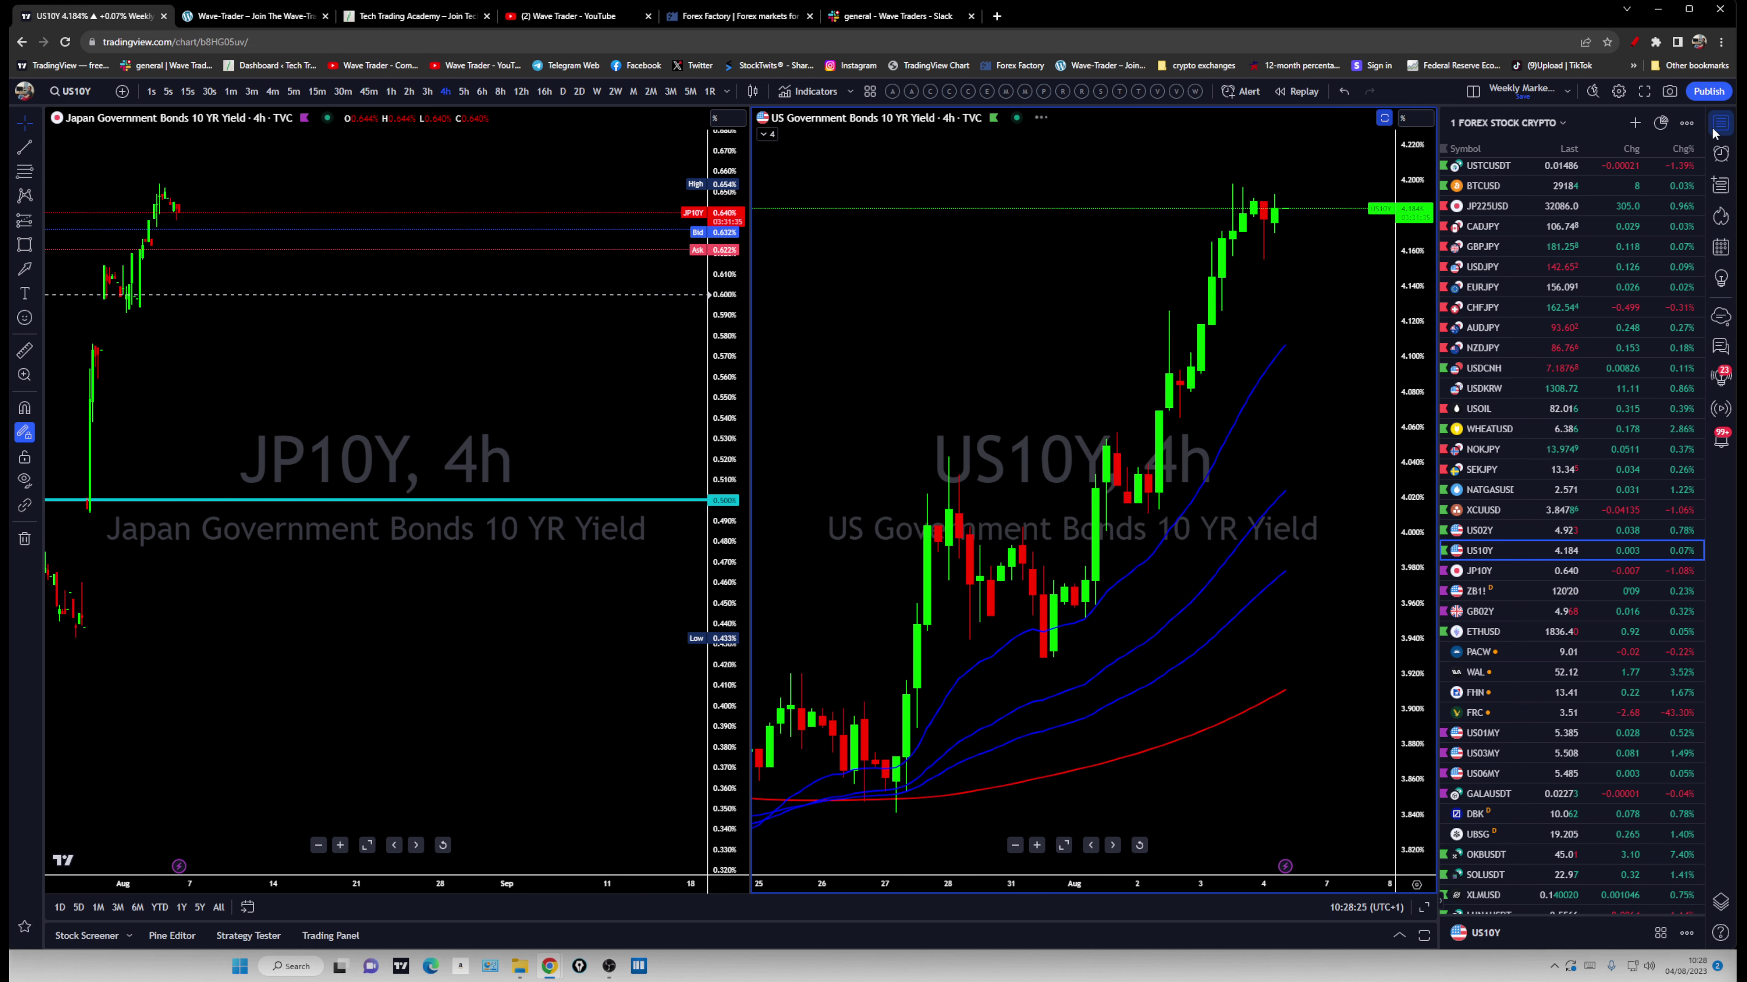
{"action": "left_click", "coordinate": [1721, 123]}
{"action": "left_click", "coordinate": [563, 91]}
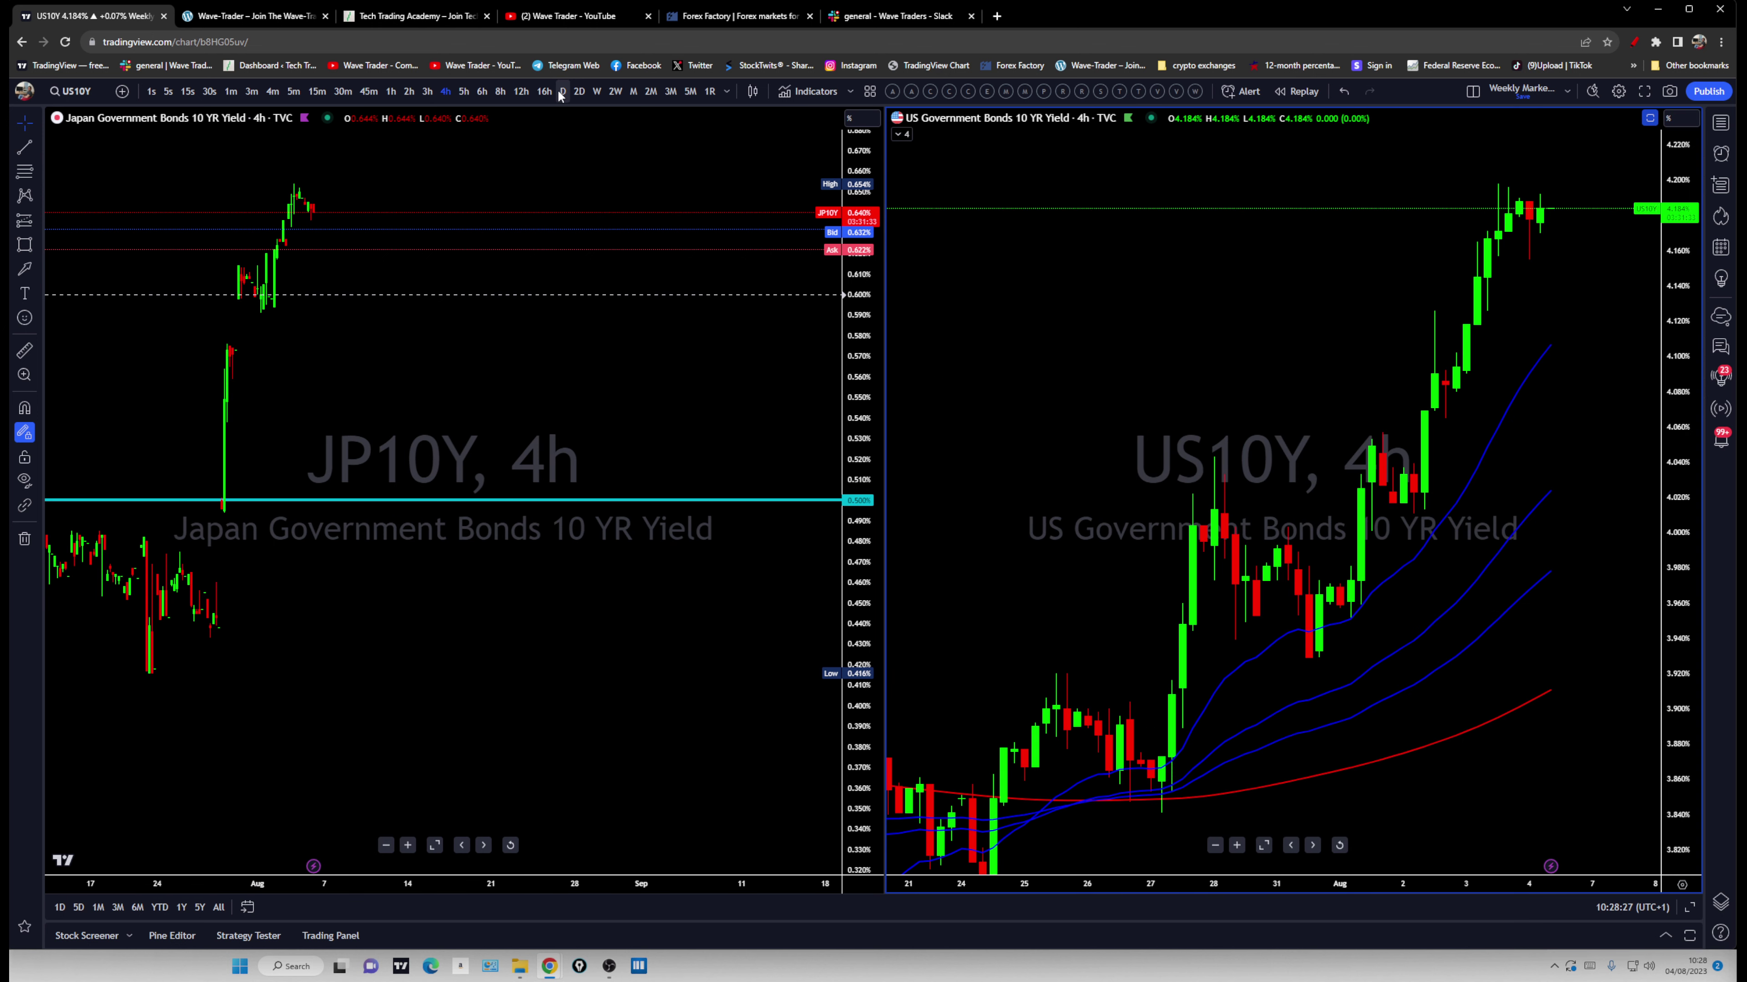
Remove the moving averages from the US10Y chart and review its longer history at the weekly interval before returning to daily
{"action": "left_click", "coordinate": [986, 91]}
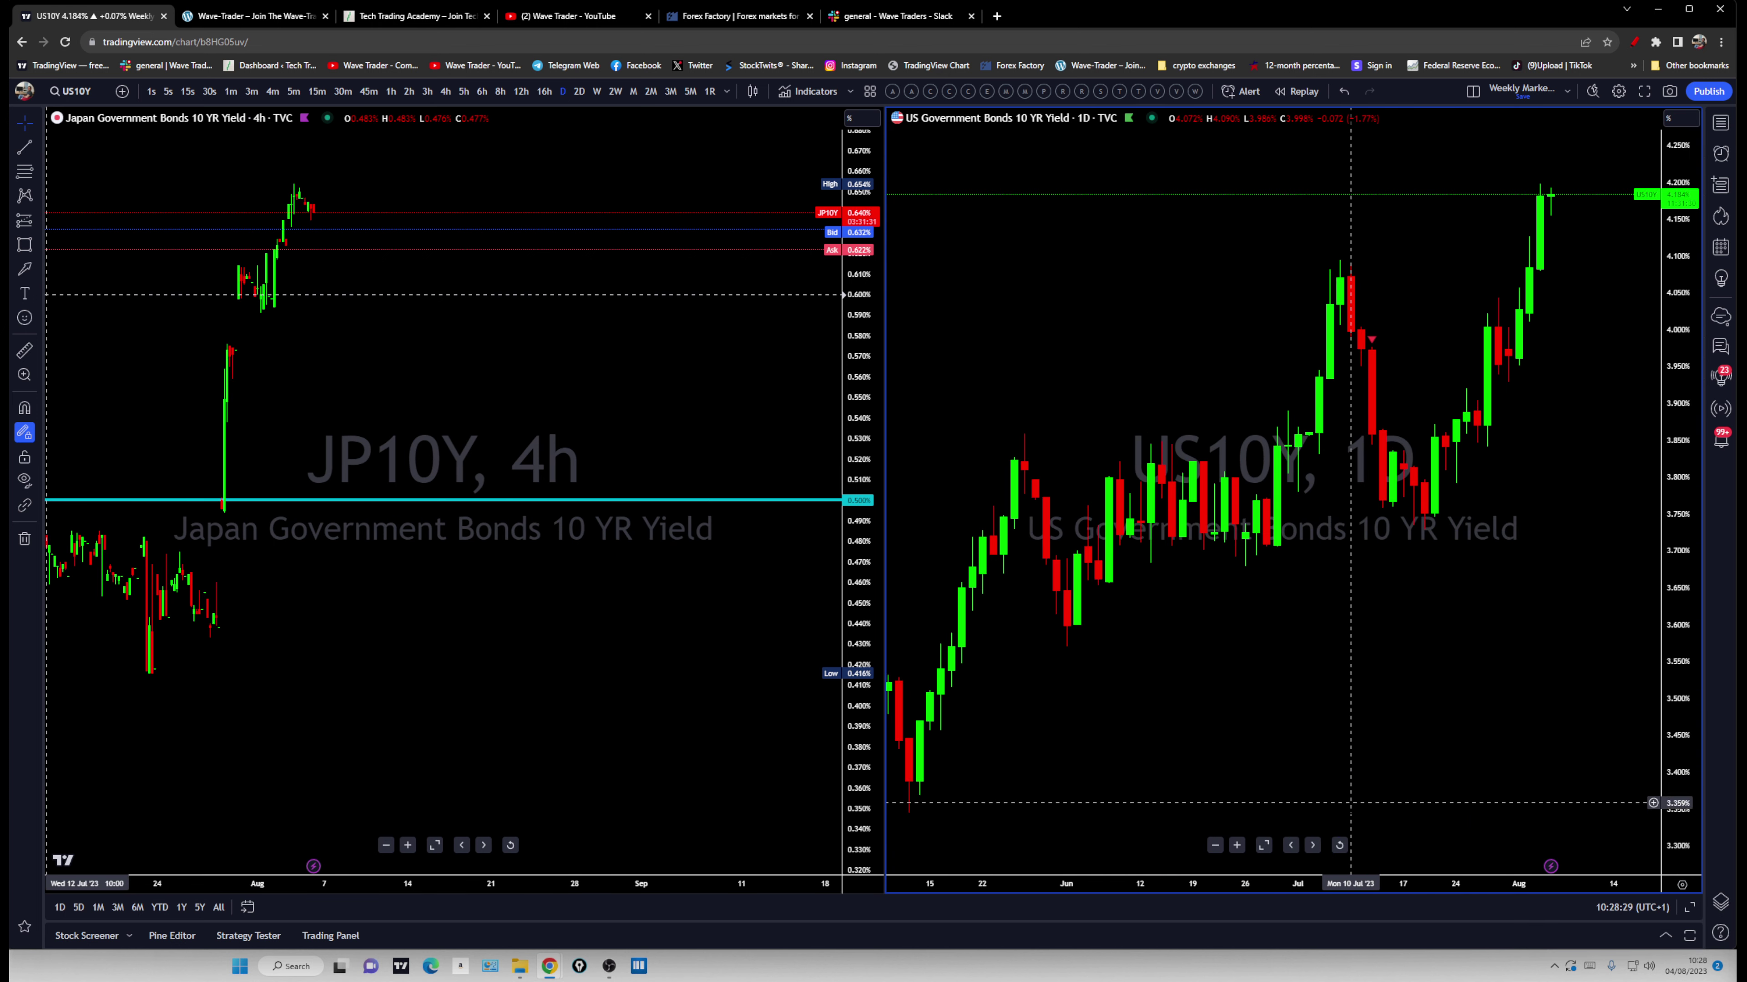
{"action": "left_click", "coordinate": [1338, 845]}
{"action": "scroll", "coordinate": [922, 286], "scroll_direction": "down", "scroll_amount": 5}
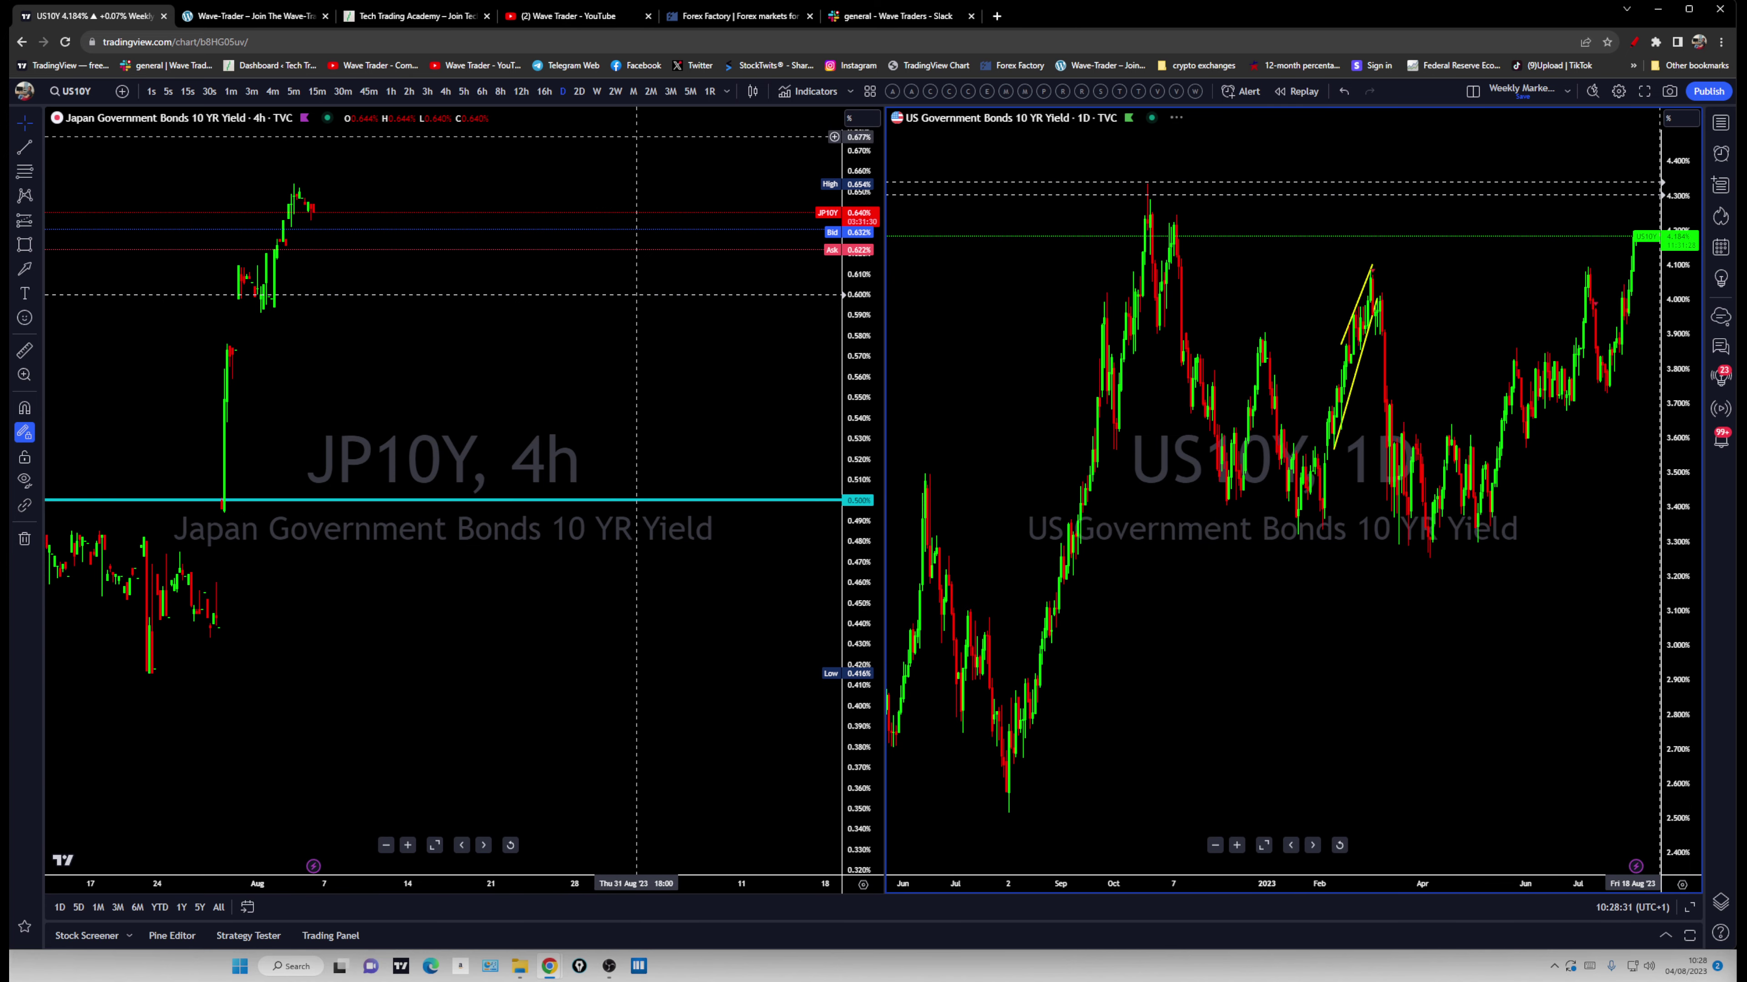
{"action": "left_click", "coordinate": [595, 91]}
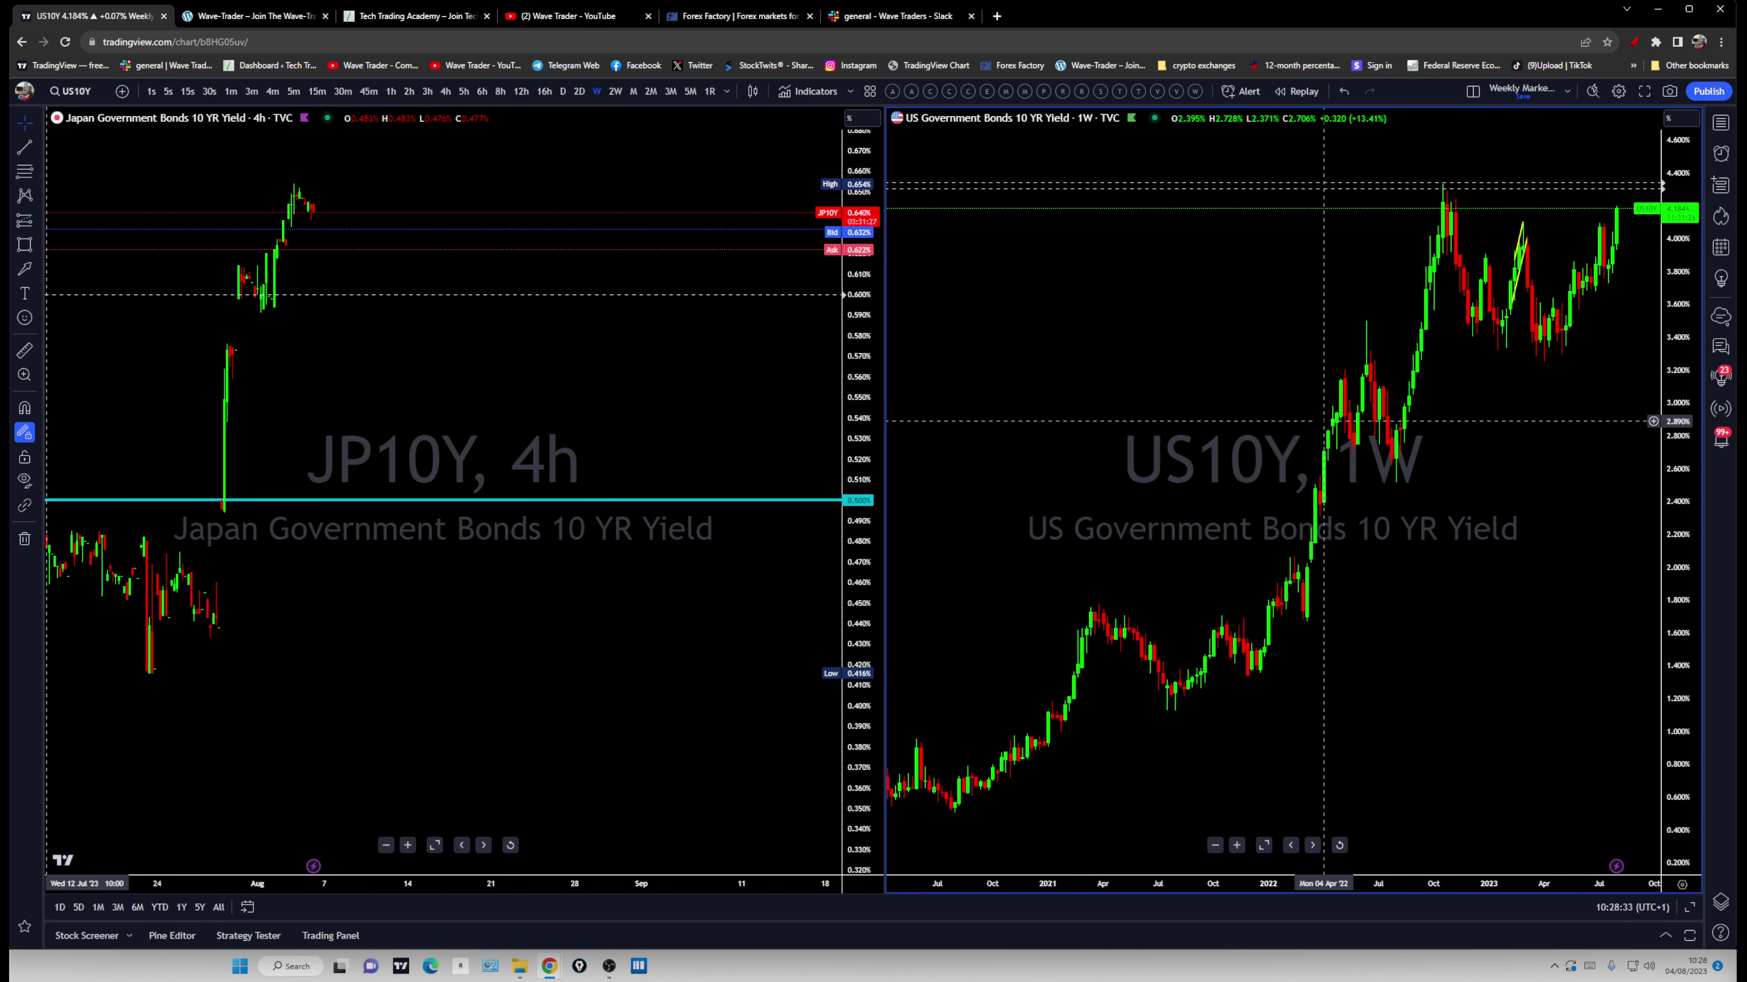
{"action": "left_click", "coordinate": [563, 92]}
Set the JP10Y chart to the daily interval and frame its candles from December 2022 to August 2023
{"action": "left_click", "coordinate": [571, 328]}
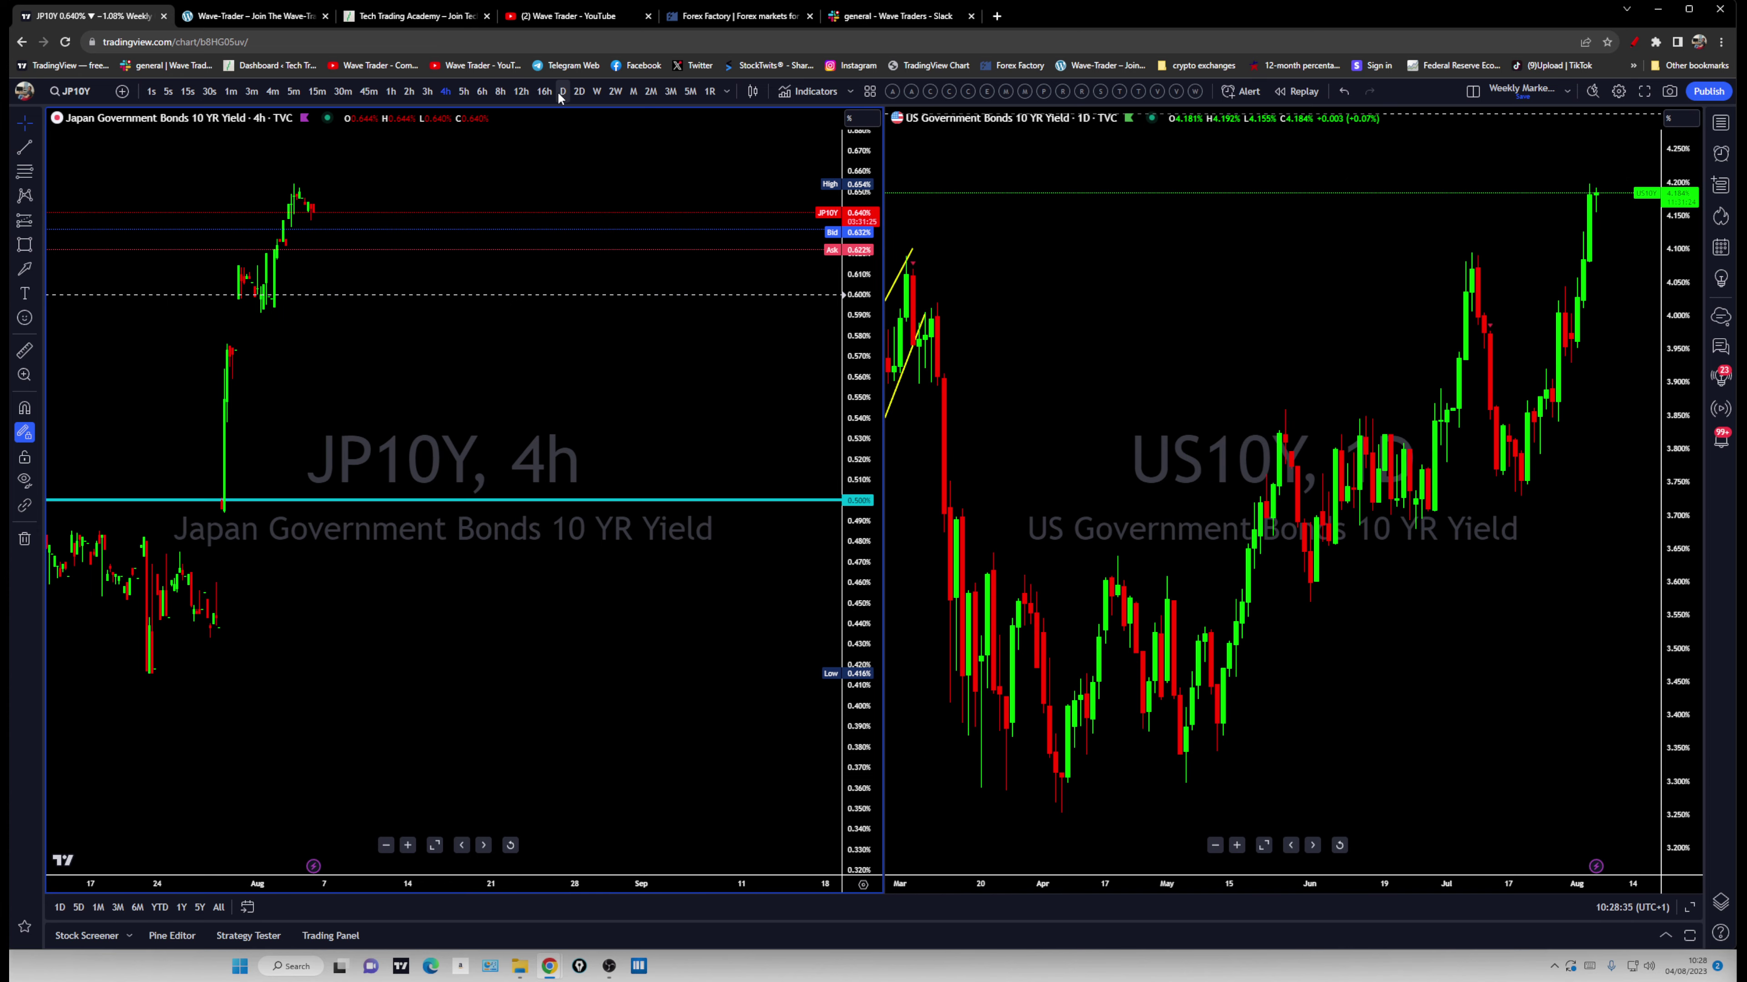
{"action": "left_click", "coordinate": [559, 92]}
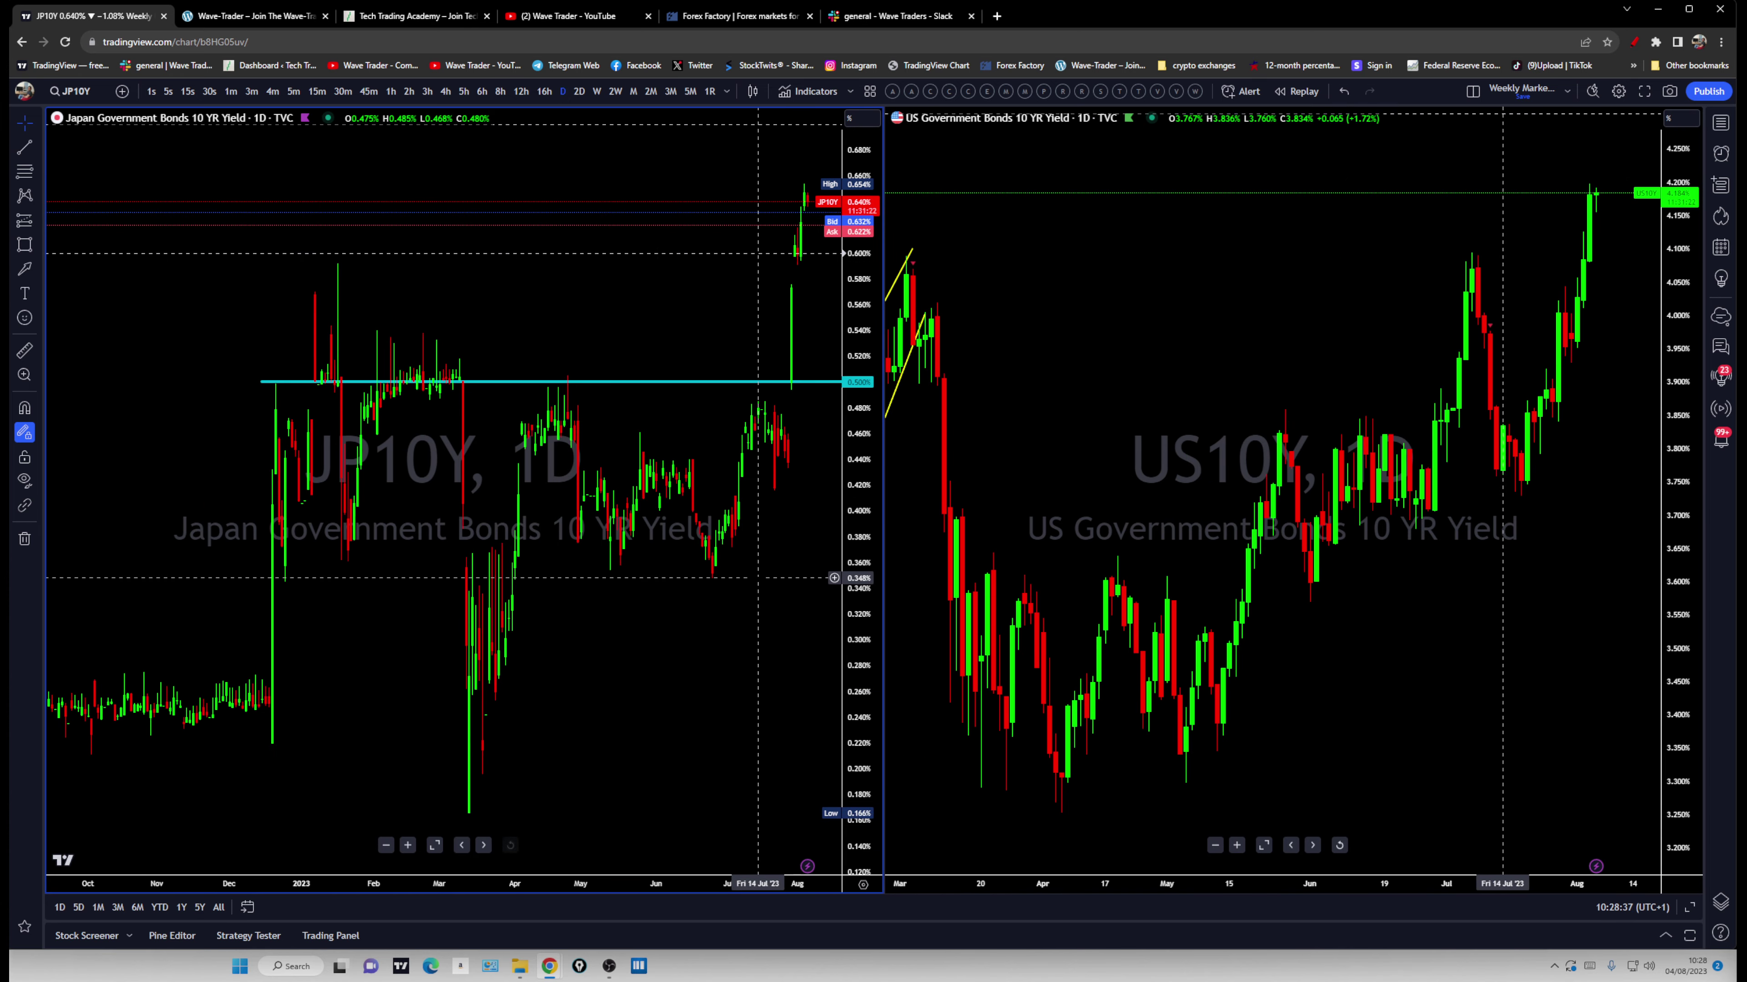
{"action": "scroll", "coordinate": [782, 554], "scroll_direction": "up", "scroll_amount": 2}
{"action": "left_click_drag", "start_coordinate": [859, 554], "coordinate": [860, 590]}
{"action": "scroll", "coordinate": [1448, 624], "scroll_direction": "down", "scroll_amount": 3}
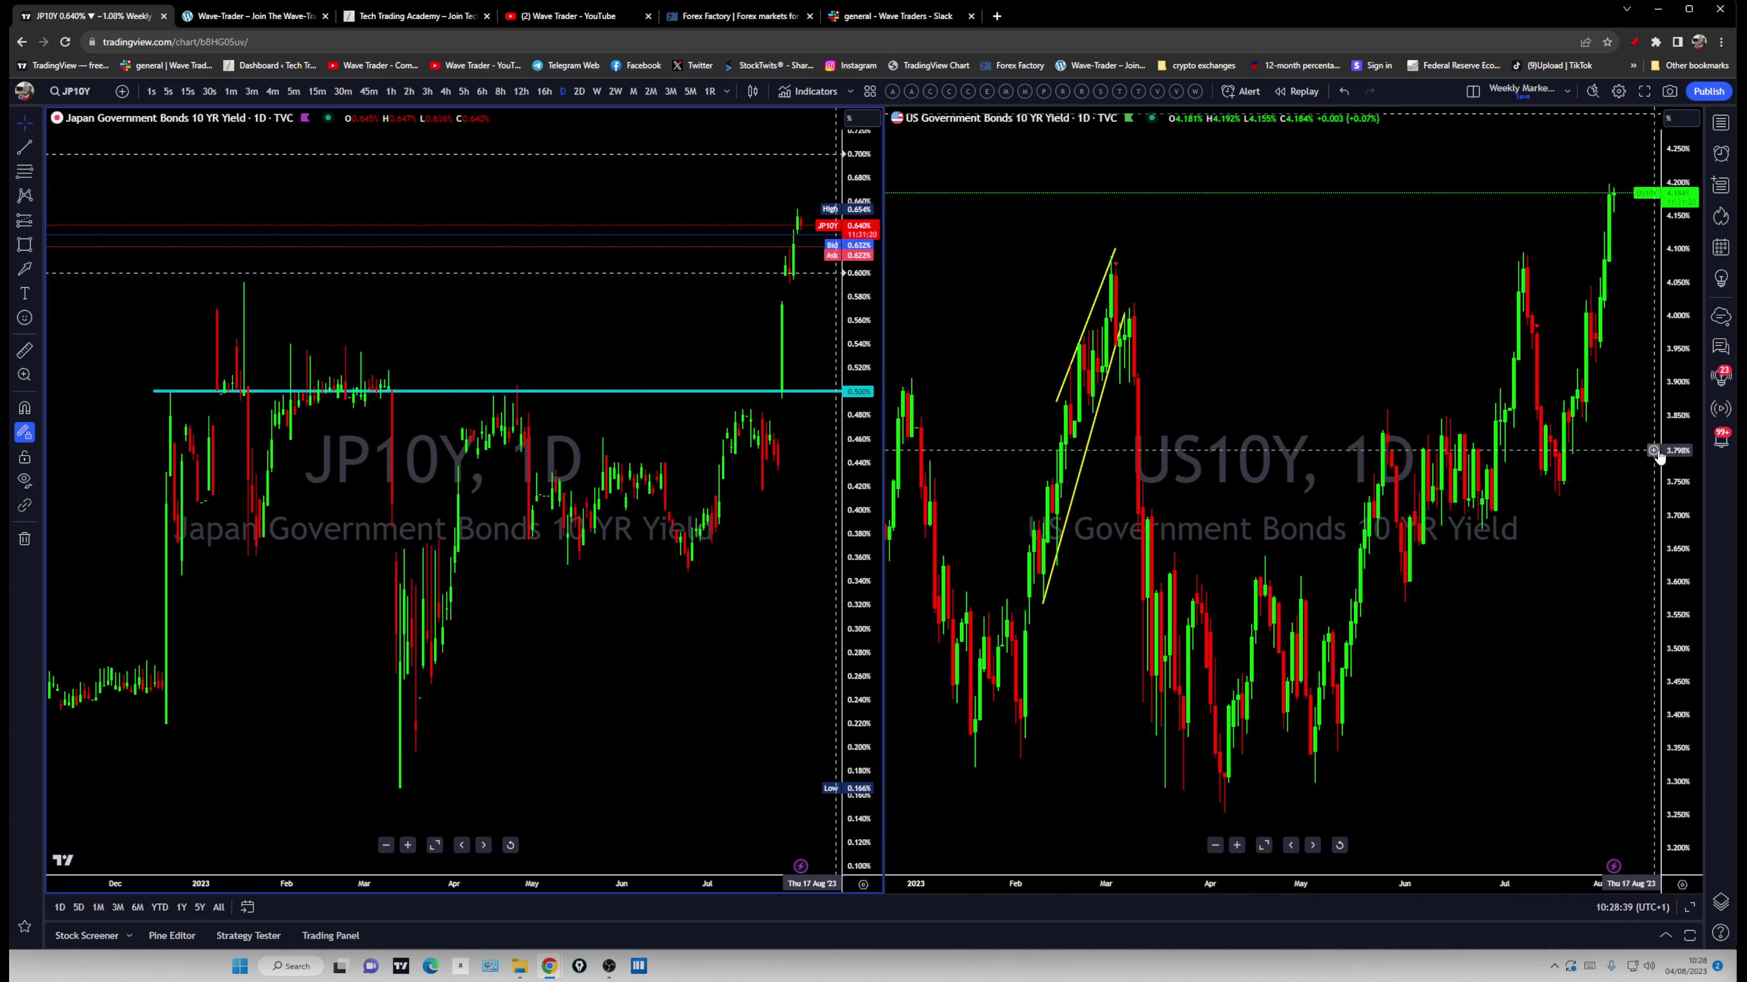
Delete the yellow trendlines around the March peak from the daily US10Y chart
{"action": "left_click_drag", "start_coordinate": [1677, 454], "coordinate": [1678, 548]}
{"action": "mouse_move", "coordinate": [1536, 673]}
{"action": "left_mouse_down"}
{"action": "mouse_move", "coordinate": [1307, 721]}
{"action": "mouse_move", "coordinate": [1361, 722]}
{"action": "left_mouse_up"}
{"action": "left_click", "coordinate": [23, 542]}
{"action": "left_click", "coordinate": [66, 536]}
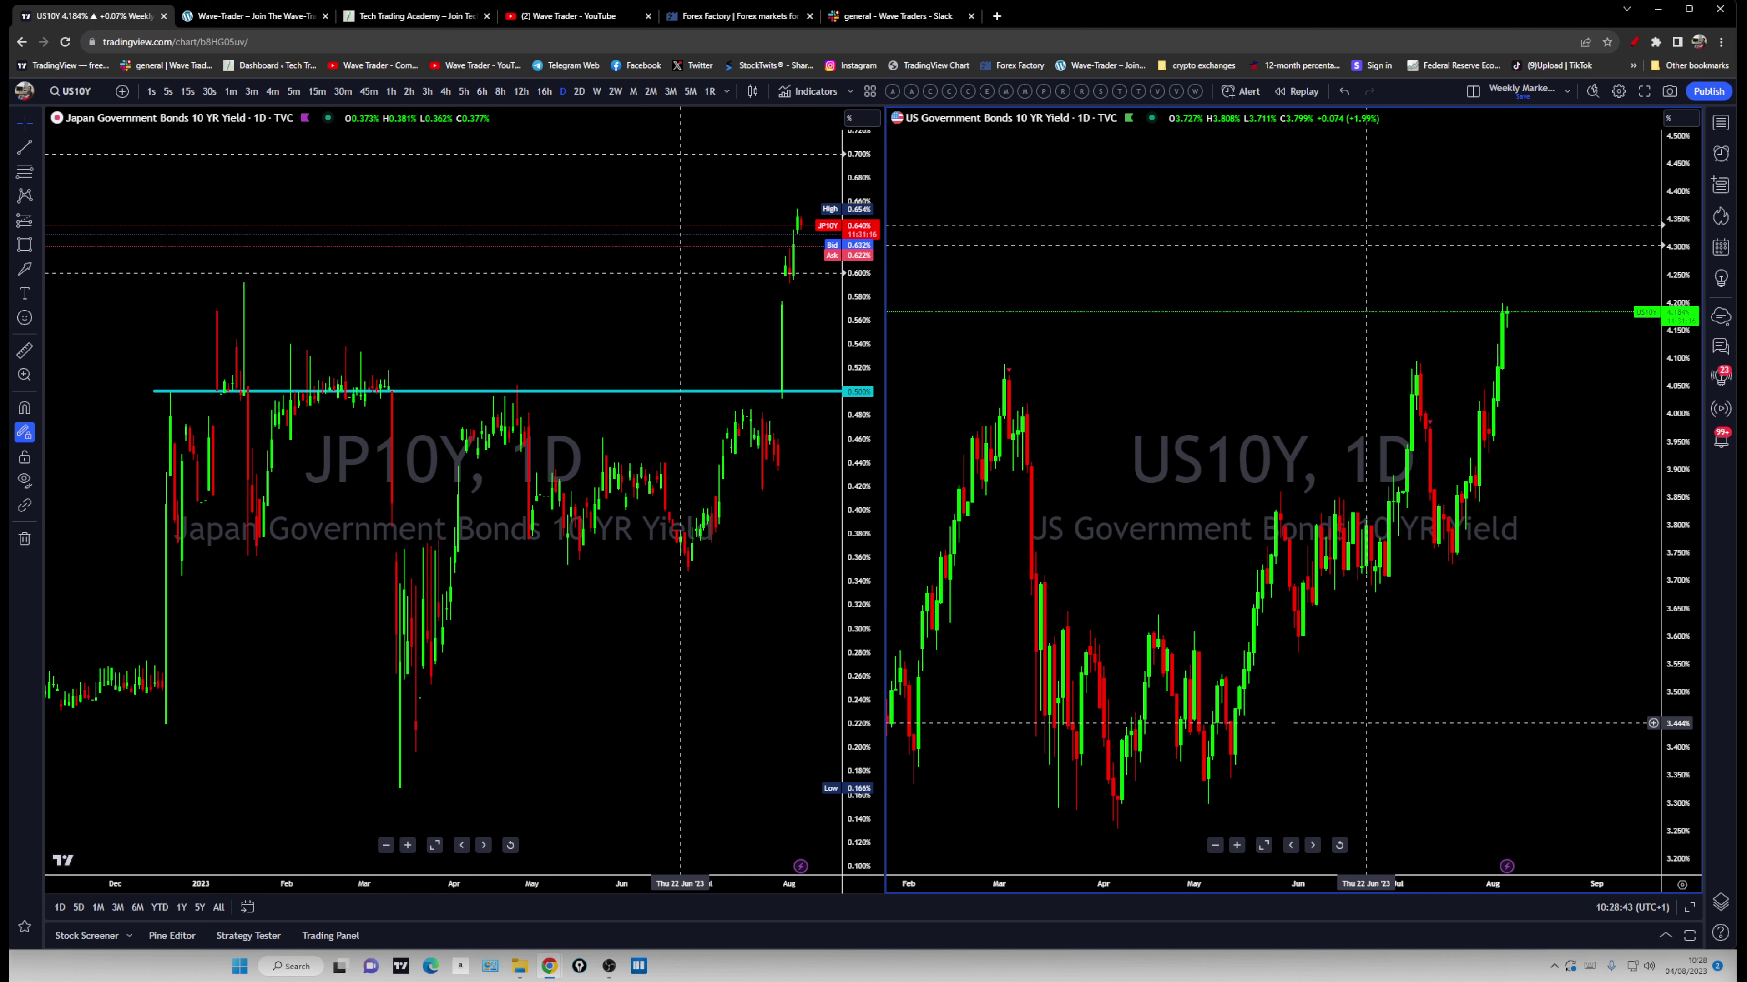
Mark JP10Y's breakout above 0.500% with the screen pen, link it to US10Y's rally with a curved arrow, and clear the strokes
{"action": "scroll", "coordinate": [719, 665], "scroll_direction": "up", "scroll_amount": 1}
{"action": "left_click_drag", "start_coordinate": [676, 663], "coordinate": [633, 663]}
{"action": "scroll", "coordinate": [634, 663], "scroll_direction": "down", "scroll_amount": 3}
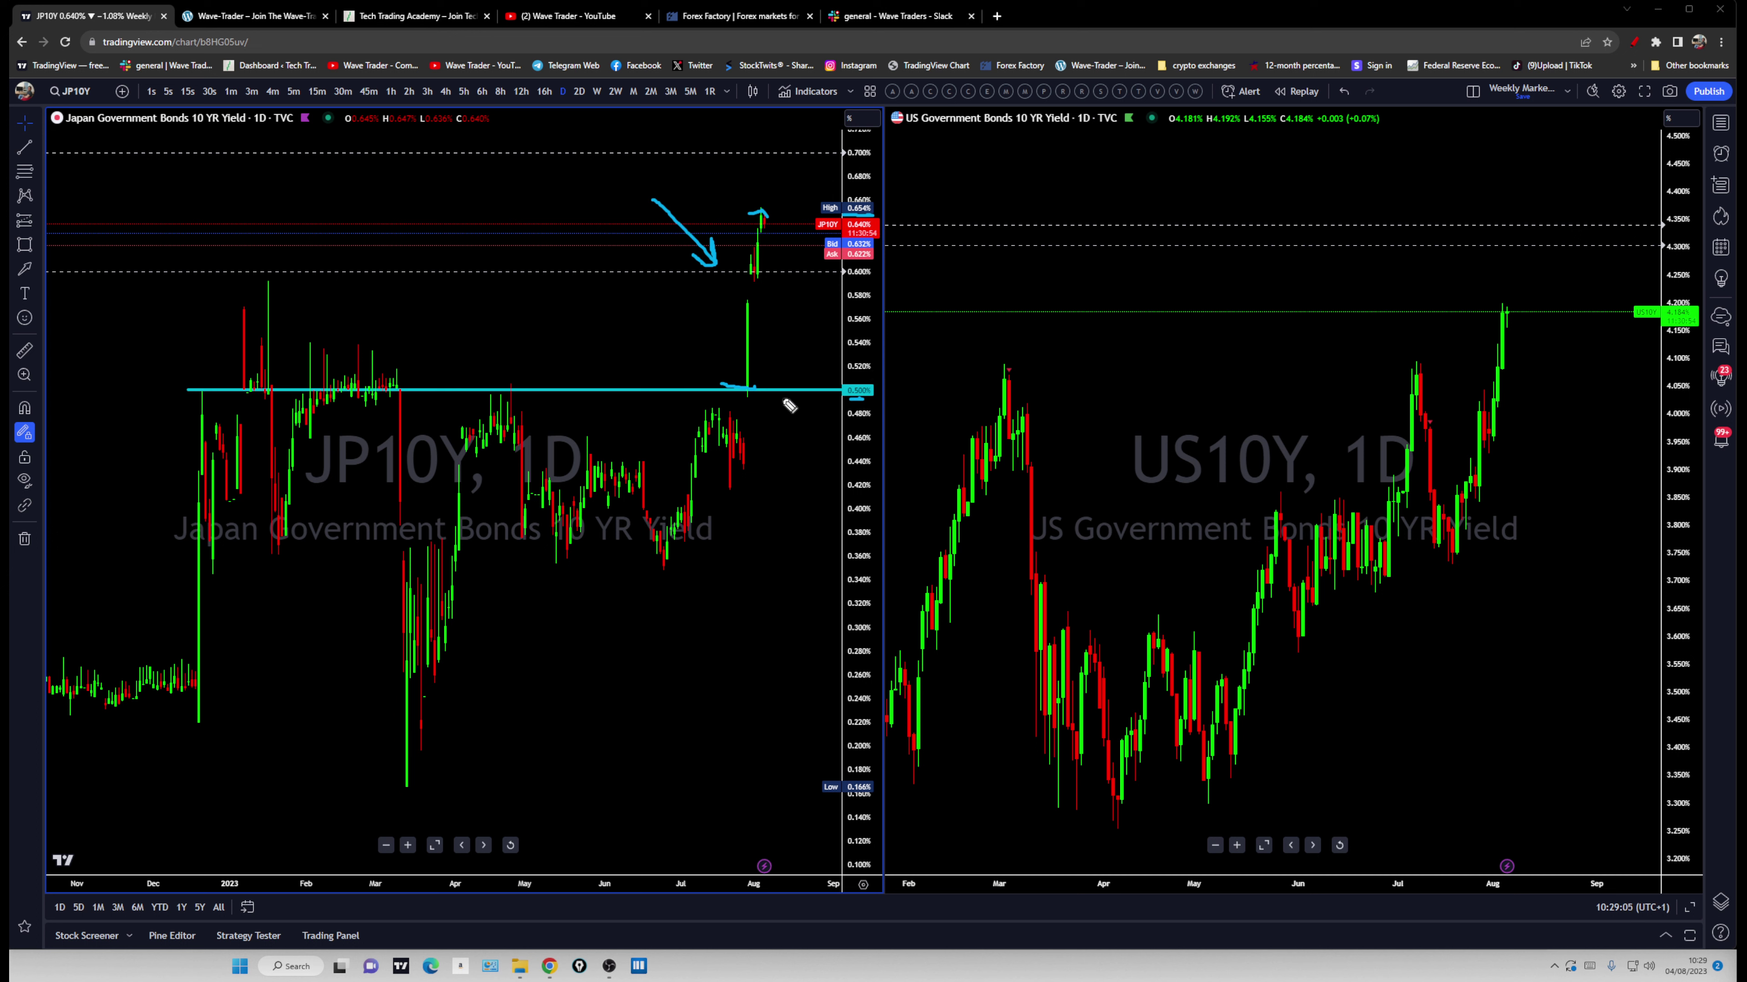
{"action": "mouse_move", "coordinate": [784, 401]}
{"action": "left_mouse_down"}
{"action": "mouse_move", "coordinate": [1237, 669]}
{"action": "mouse_move", "coordinate": [1510, 487]}
{"action": "left_mouse_up"}
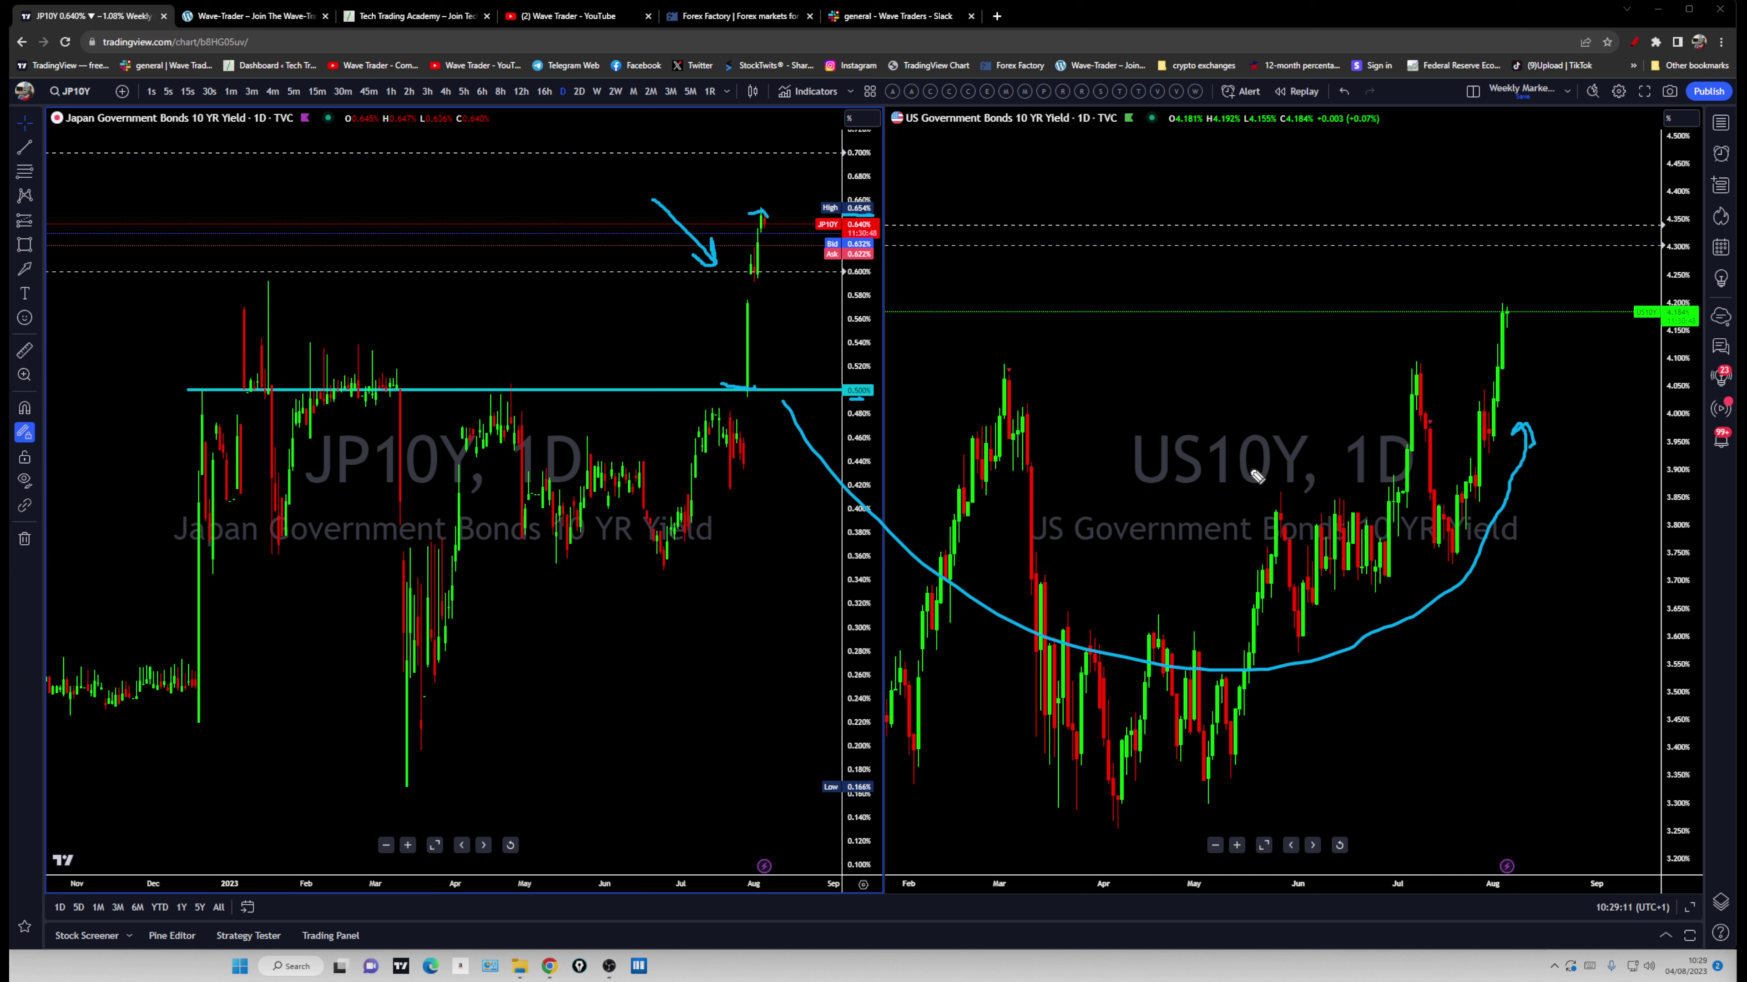
{"action": "left_click_drag", "start_coordinate": [1203, 499], "coordinate": [1296, 498]}
{"action": "left_click_drag", "start_coordinate": [763, 344], "coordinate": [850, 342]}
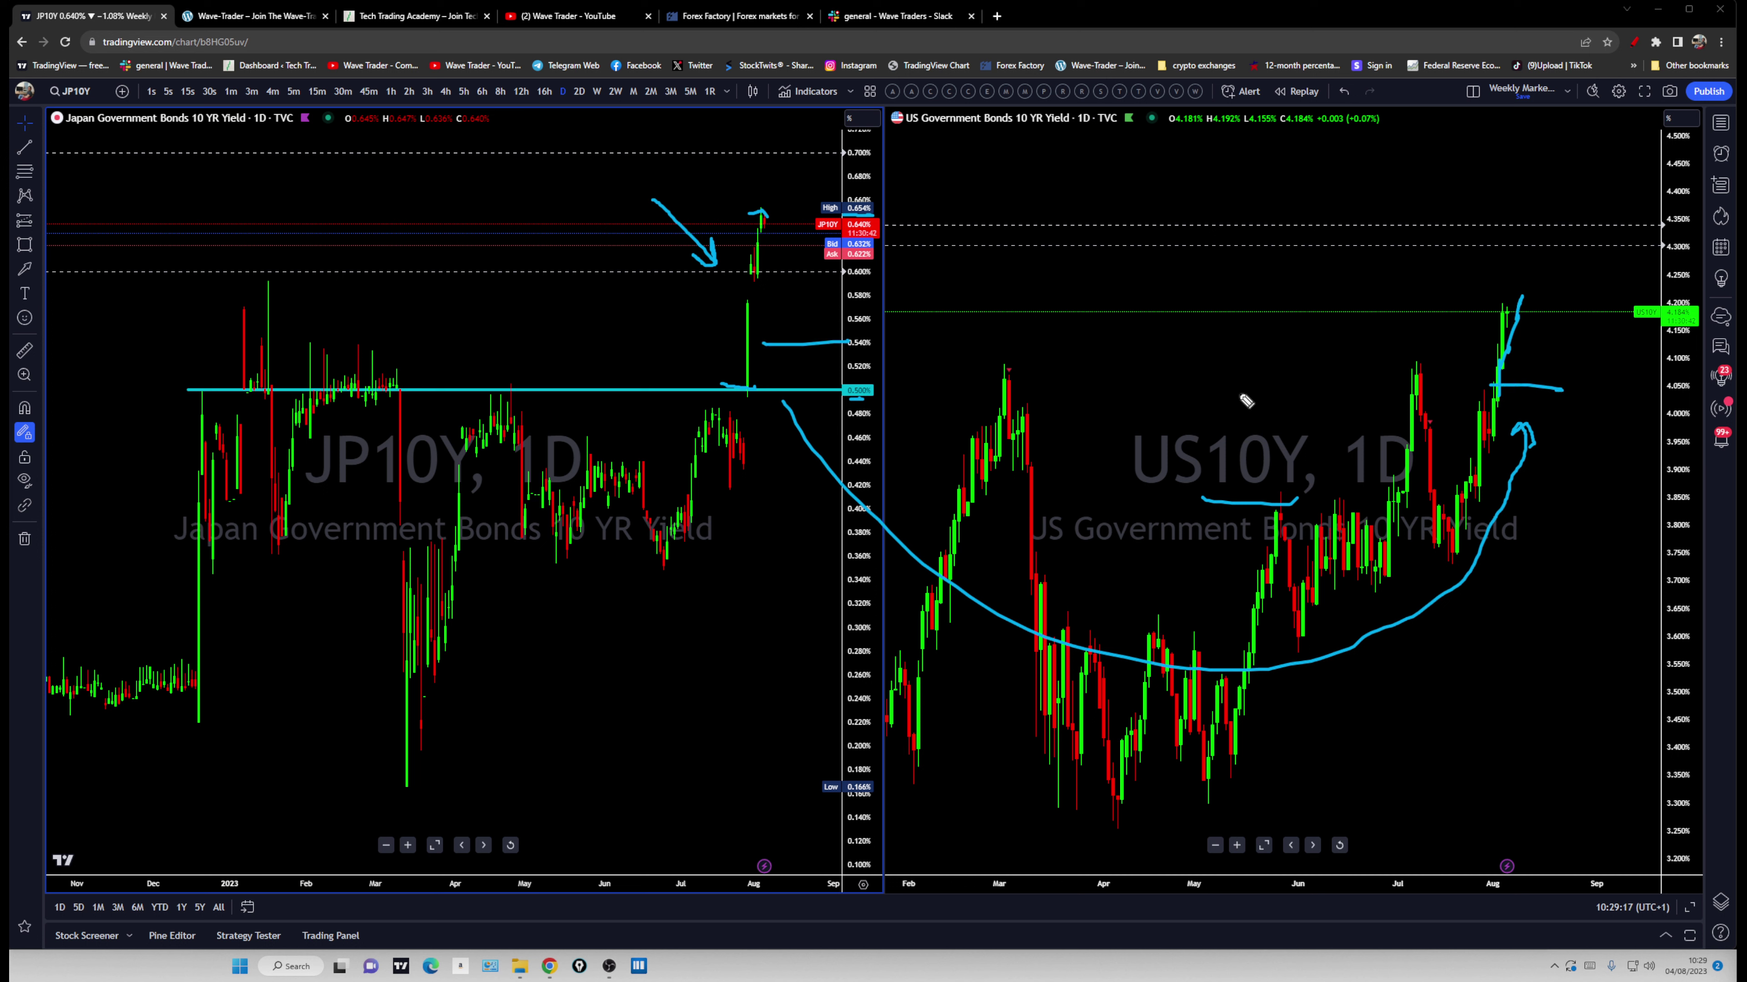
{"action": "key", "text": "Escape"}
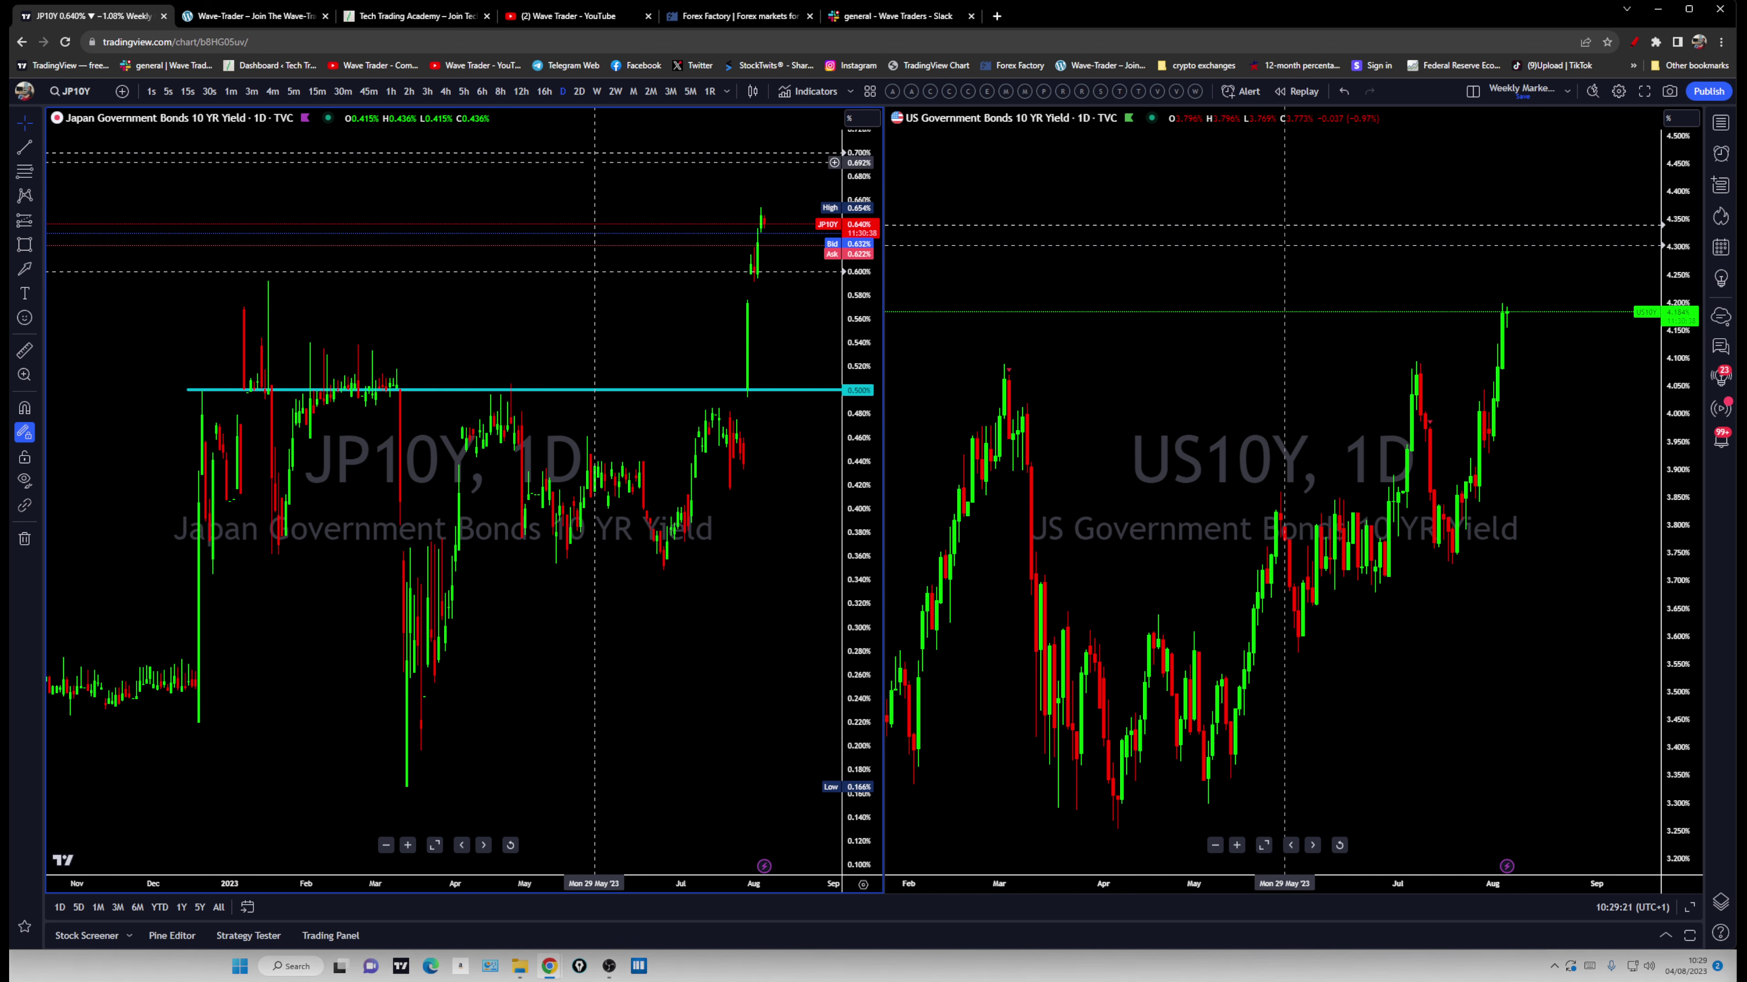
Set both the JP10Y and US10Y charts to the 4-hour interval and frame US10Y's July to August move
{"action": "left_click", "coordinate": [446, 92]}
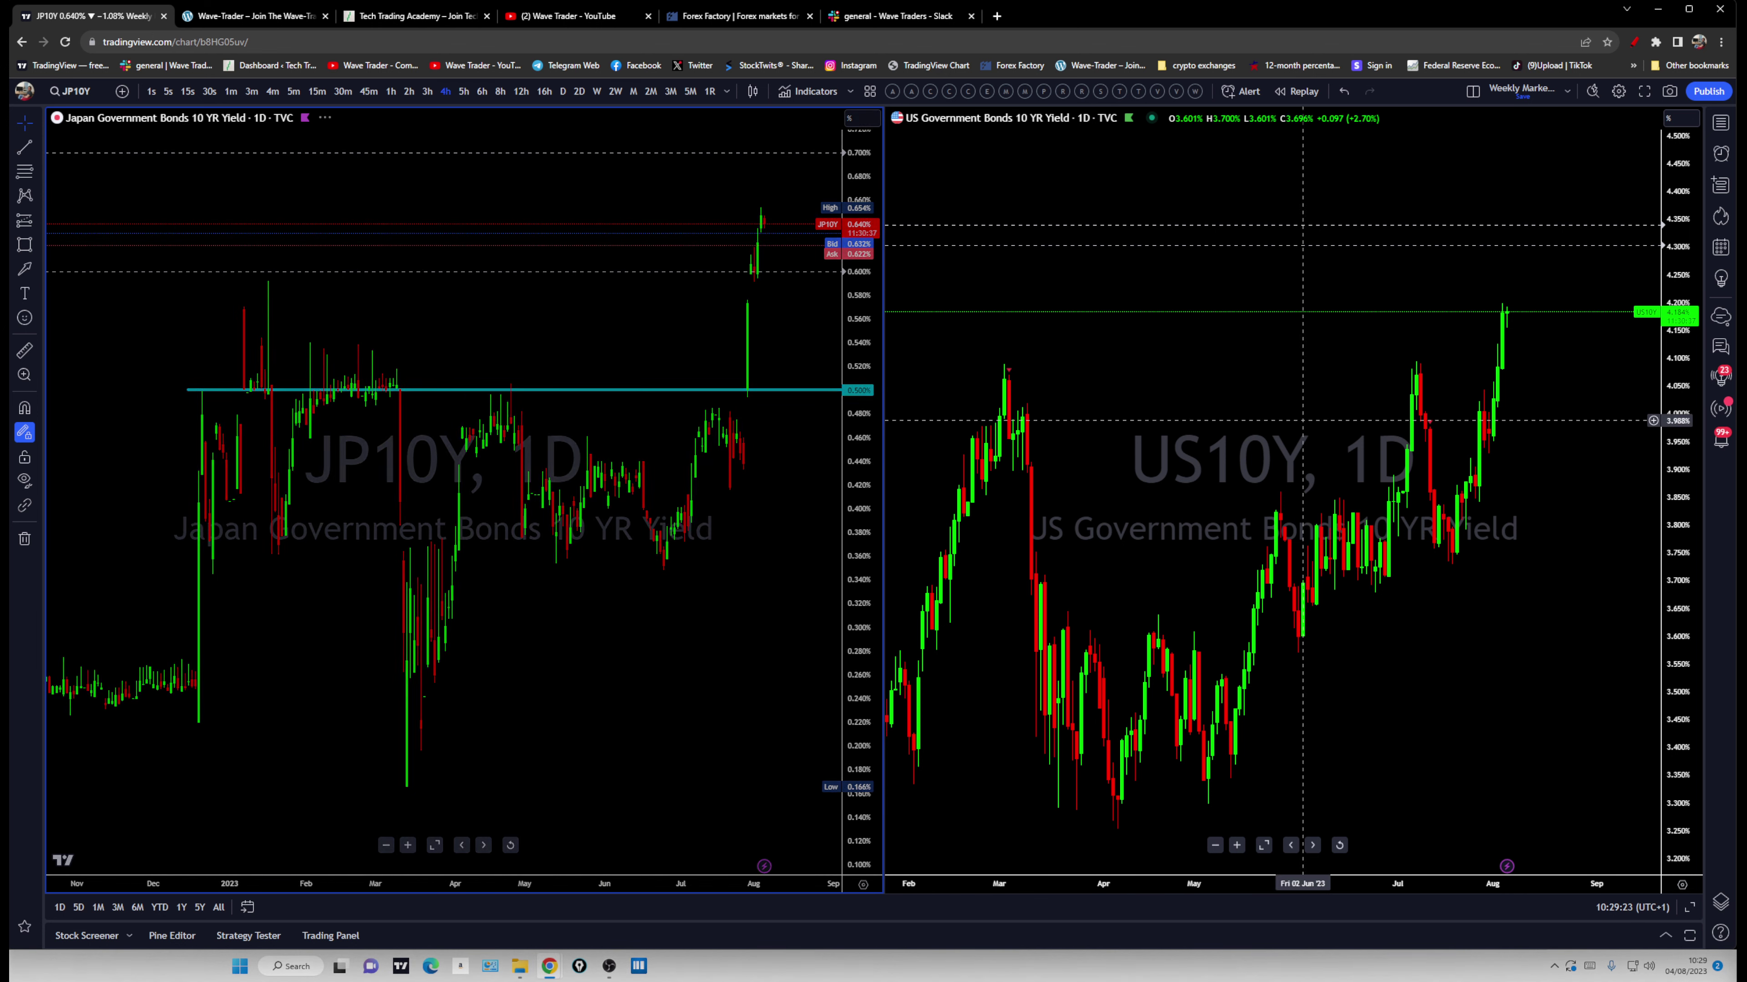
{"action": "left_click", "coordinate": [1298, 511]}
{"action": "left_click", "coordinate": [445, 91]}
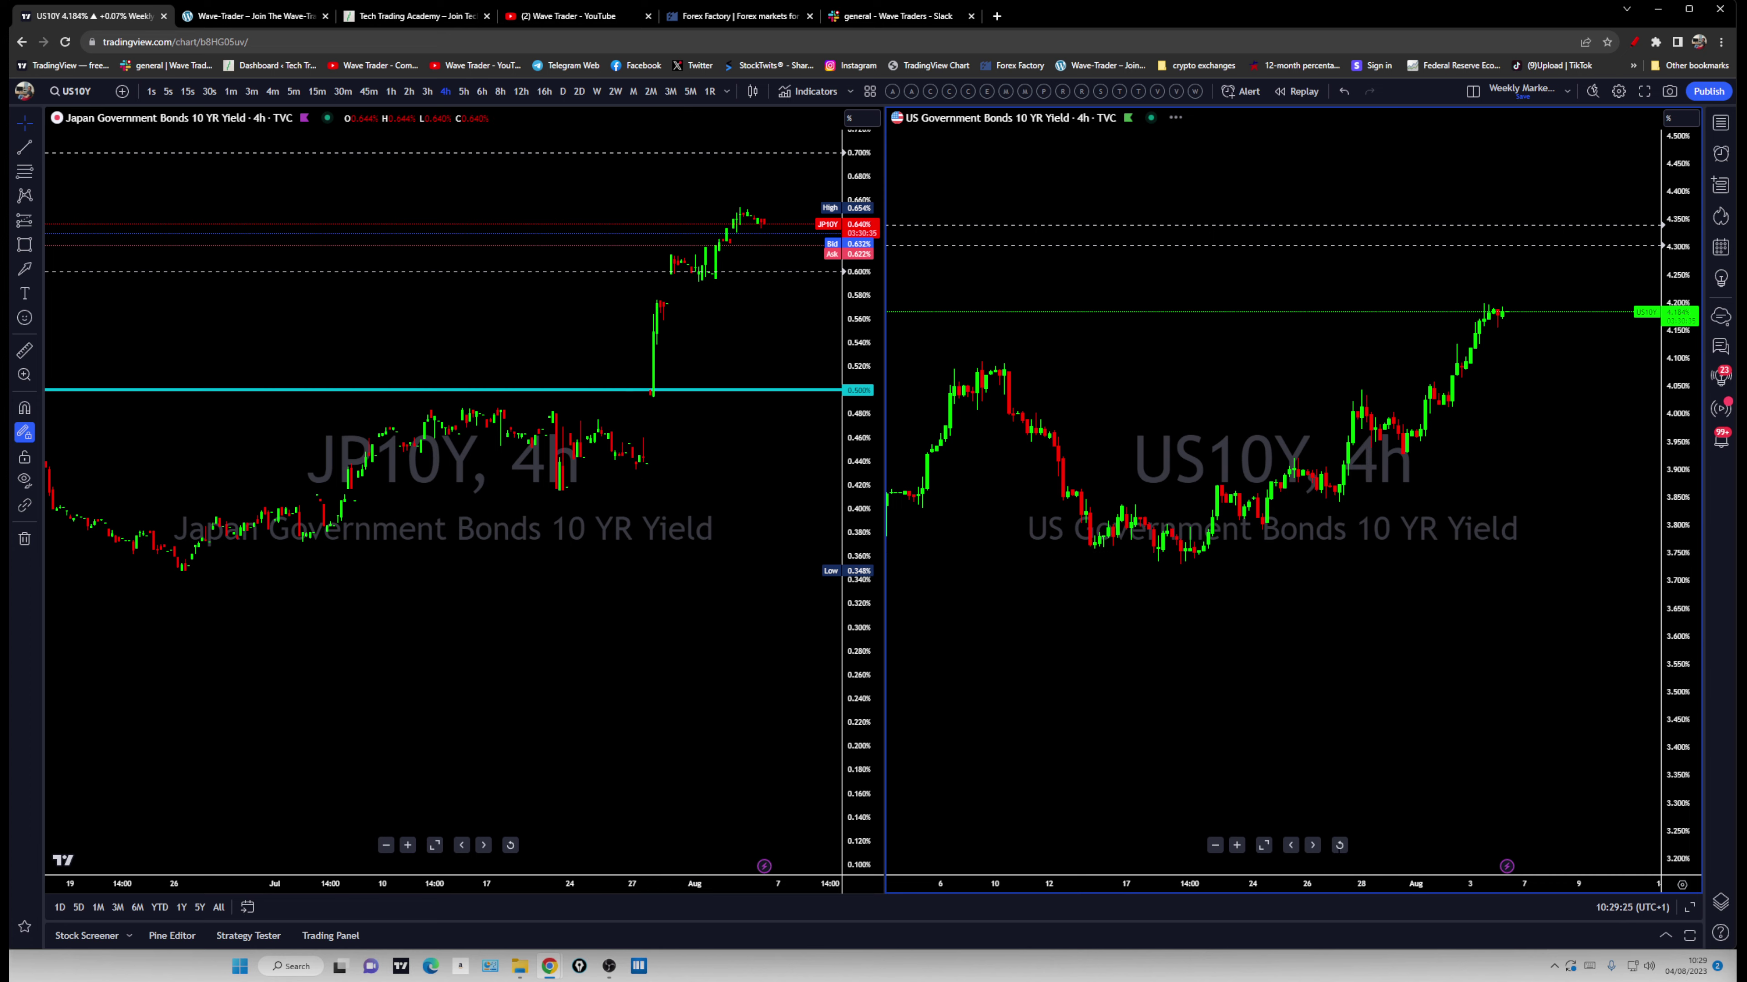
{"action": "scroll", "coordinate": [1536, 472], "scroll_direction": "up", "scroll_amount": 2}
{"action": "left_click_drag", "start_coordinate": [1519, 516], "coordinate": [1413, 534]}
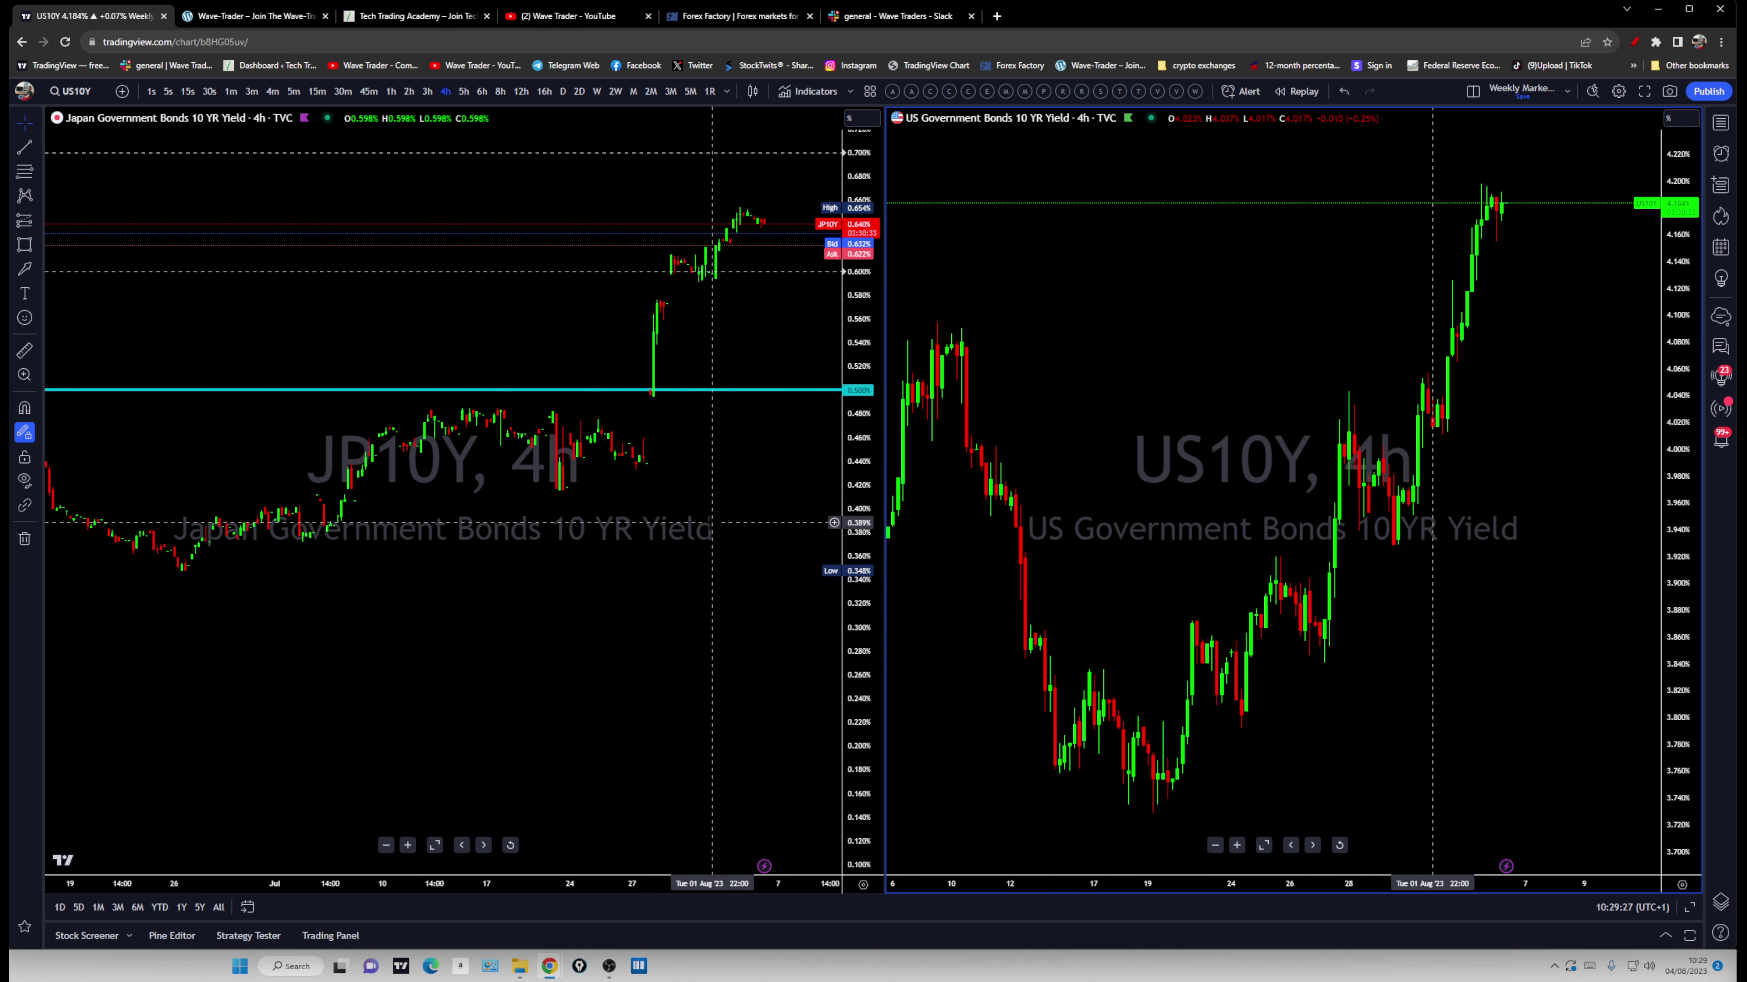
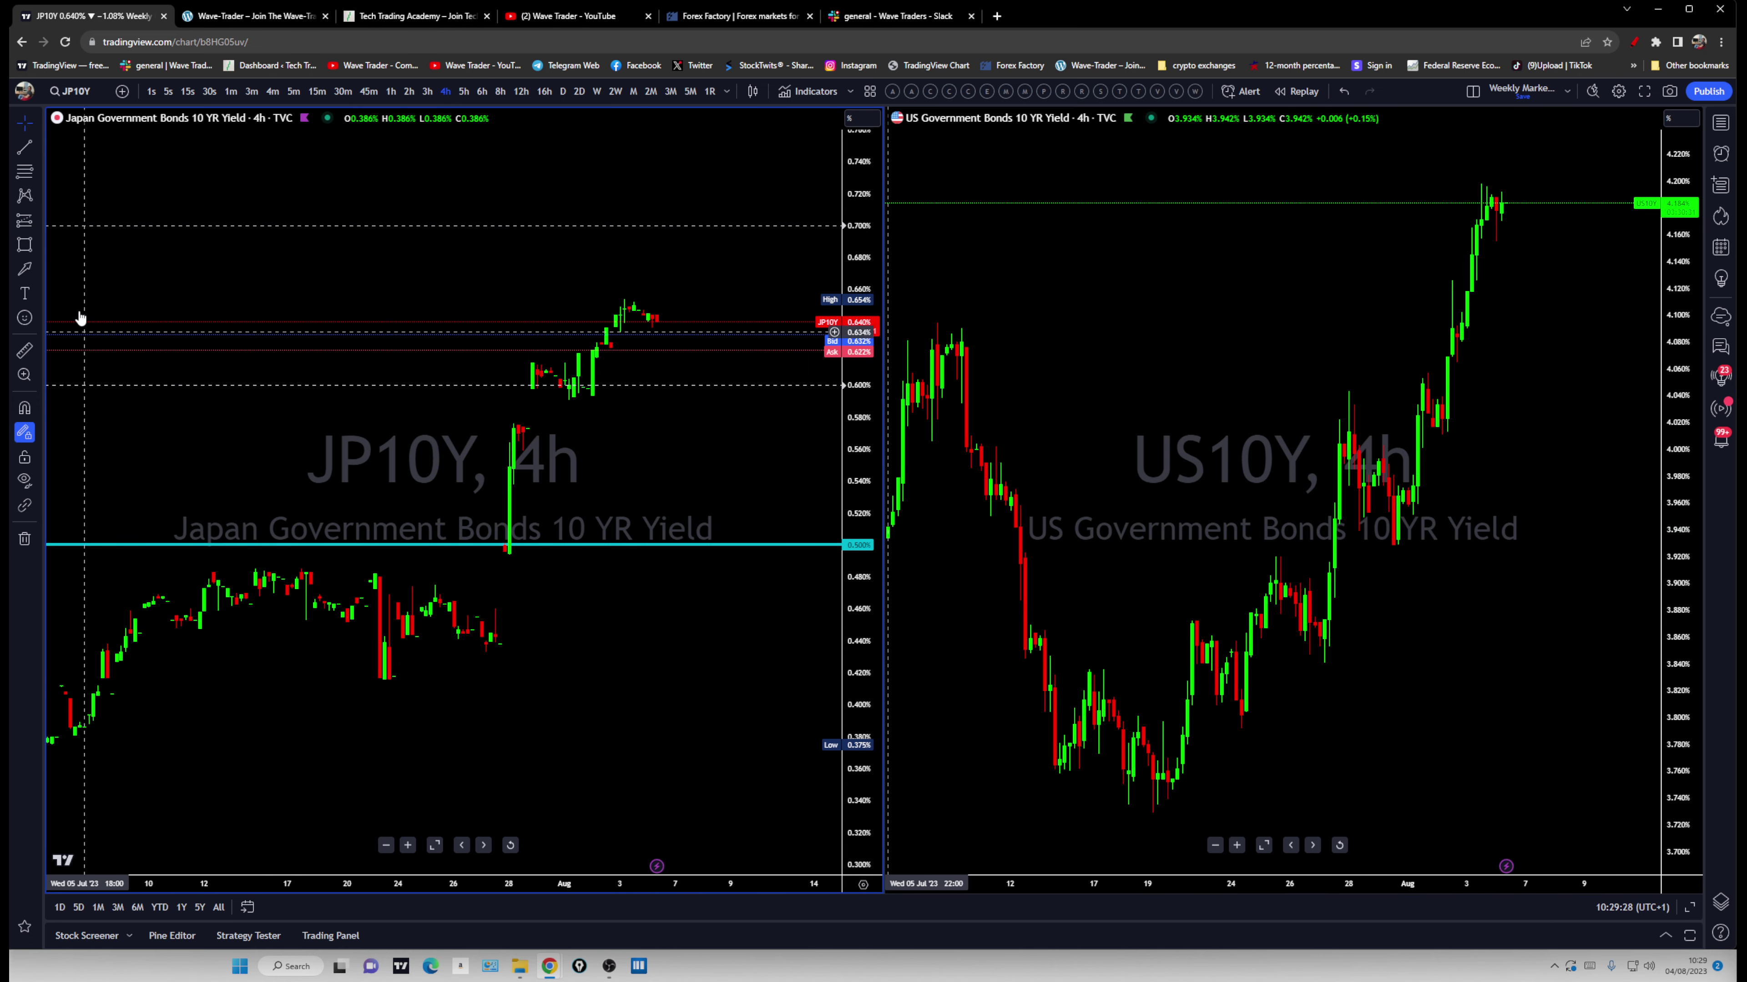
Place cross lines at JP10Y's 28 July breakout low and at US10Y's candle for the same date
{"action": "left_click", "coordinate": [39, 148]}
{"action": "left_click", "coordinate": [82, 383]}
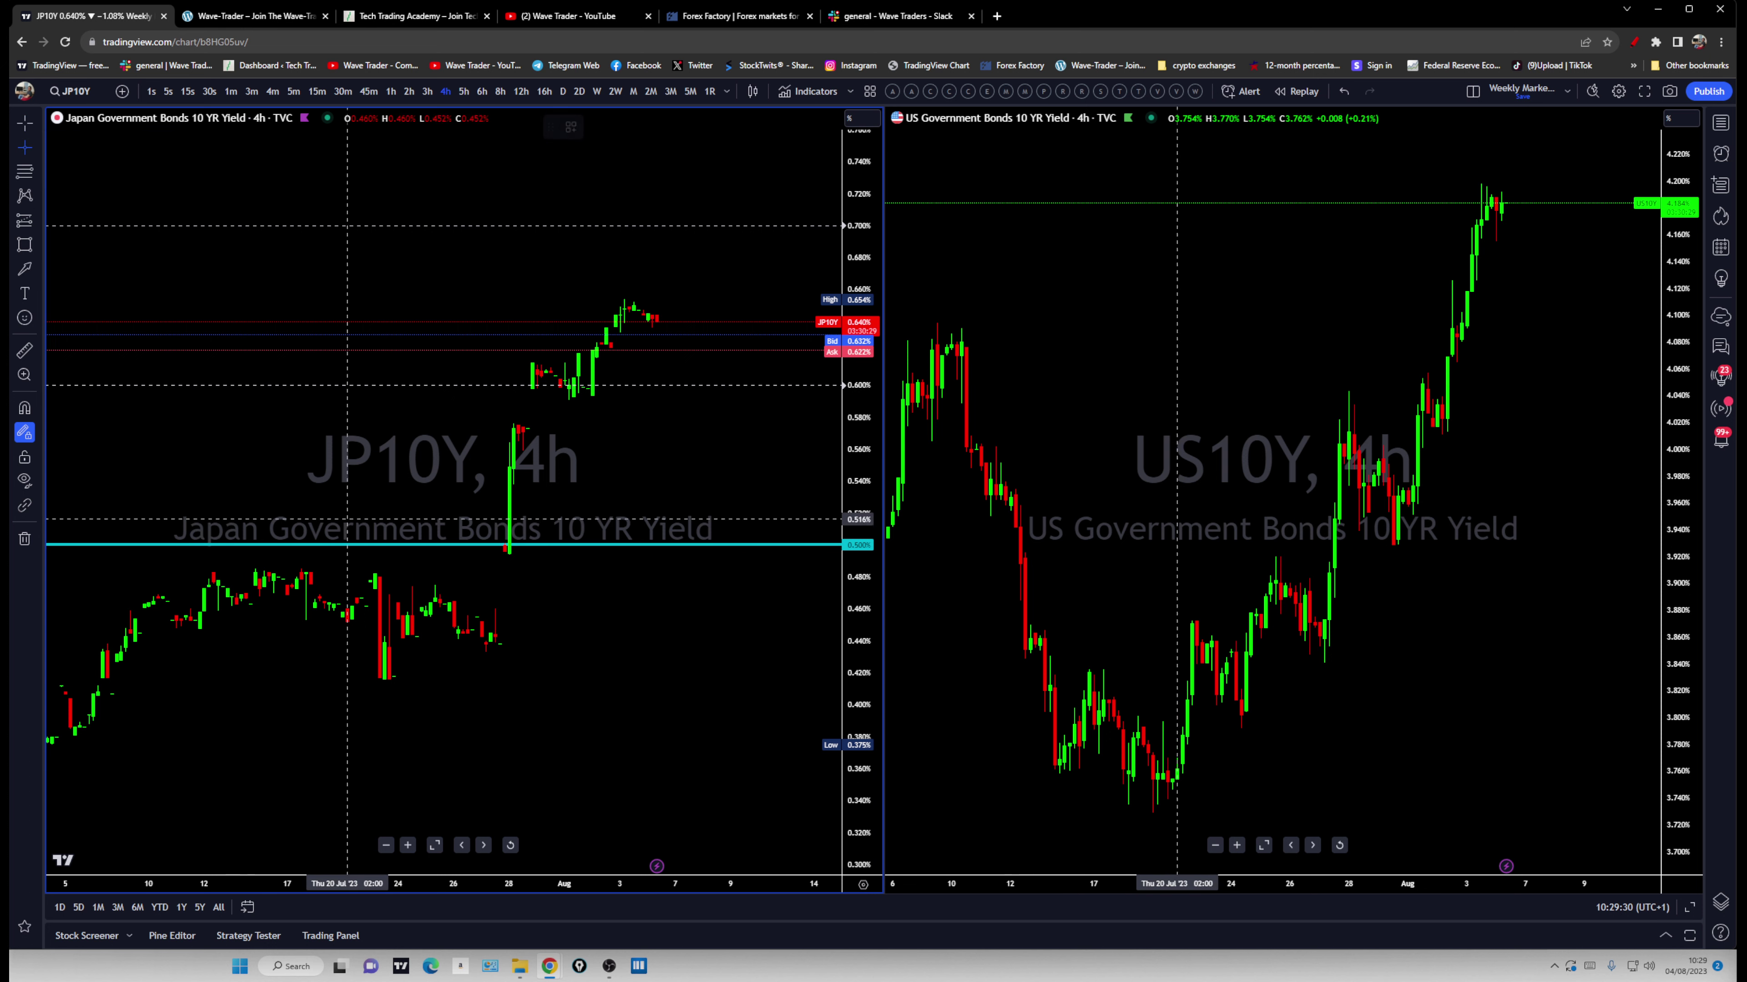
{"action": "left_click", "coordinate": [508, 550]}
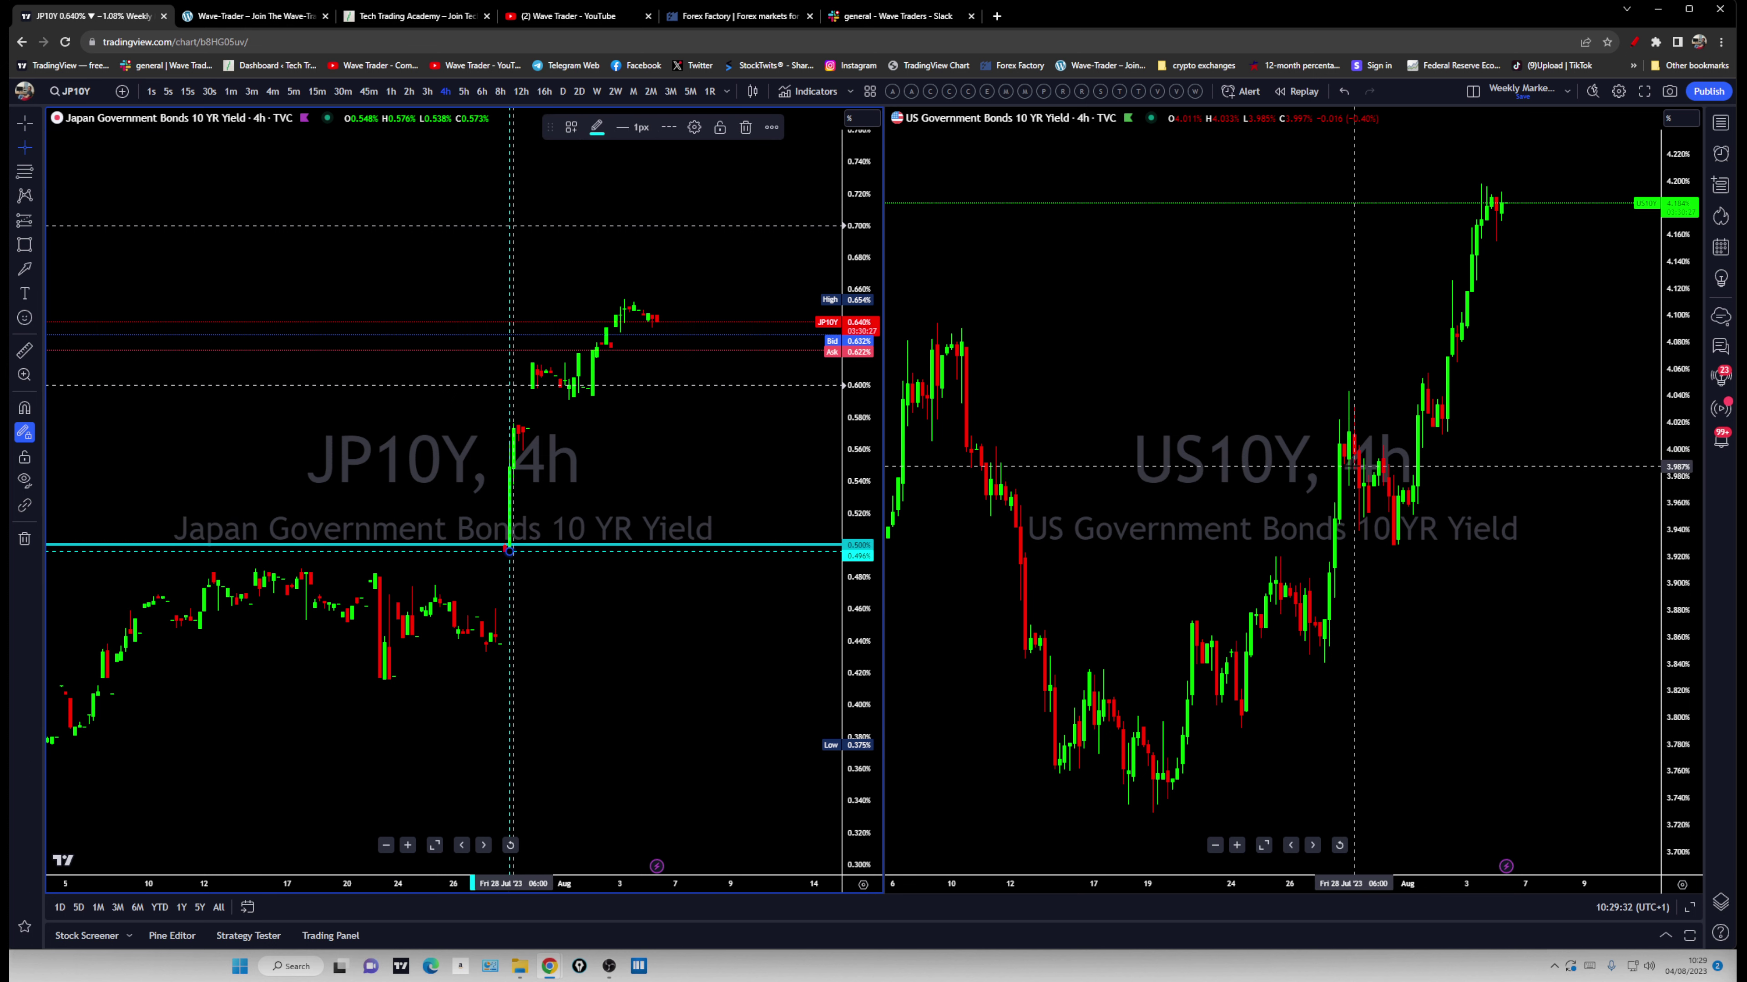
{"action": "left_click", "coordinate": [1043, 517]}
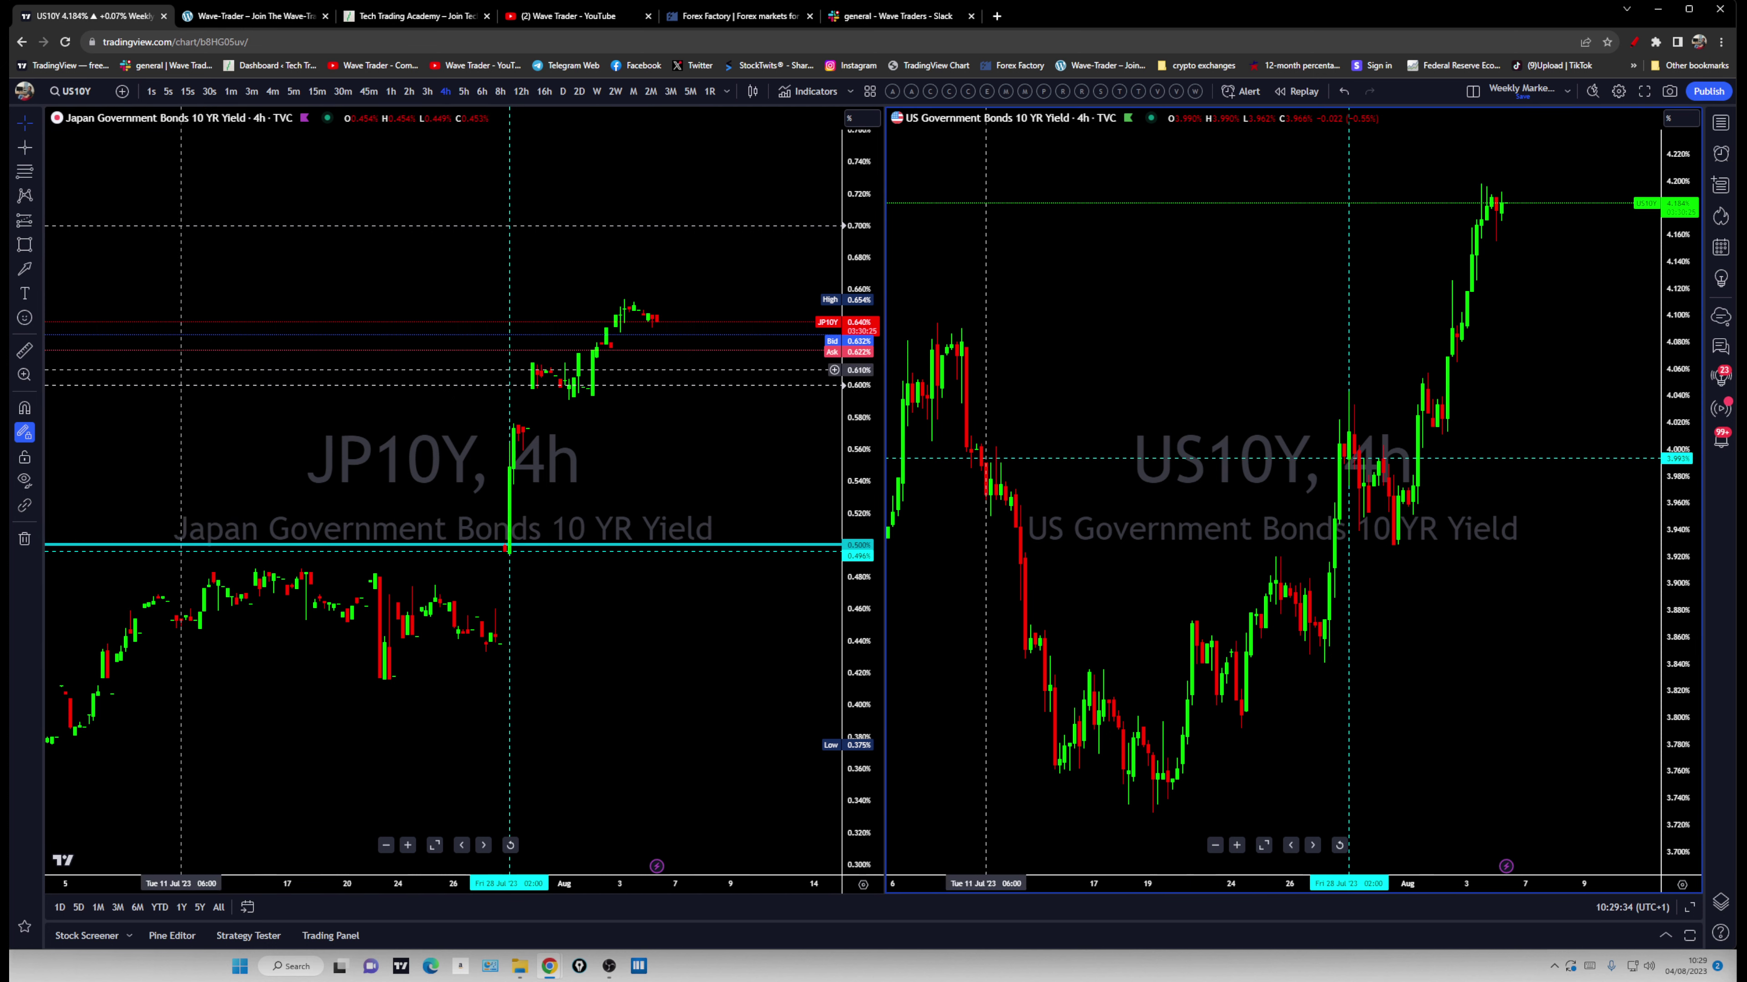
Outline US10Y's pullback channel after 28 July and trace JP10Y's rally above 0.500% with the screen pen
{"action": "mouse_move", "coordinate": [1350, 446]}
{"action": "left_mouse_down"}
{"action": "mouse_move", "coordinate": [1419, 494]}
{"action": "mouse_move", "coordinate": [1413, 537]}
{"action": "left_mouse_up"}
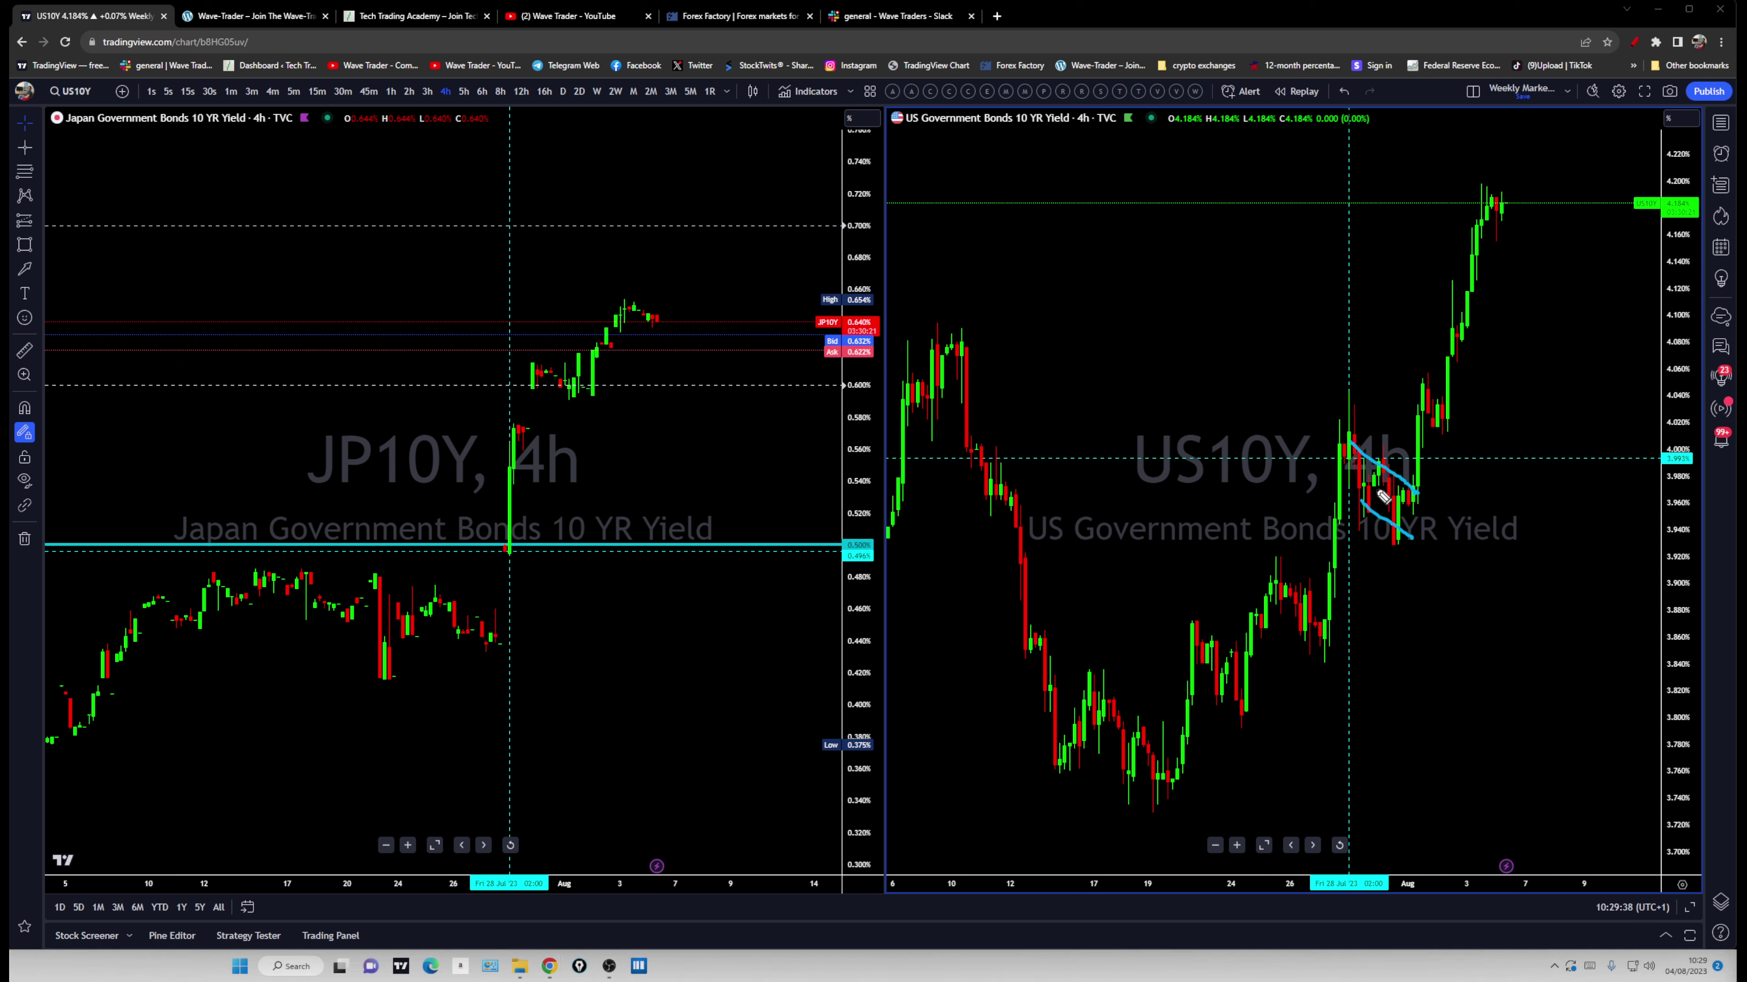
{"action": "left_click_drag", "start_coordinate": [519, 541], "coordinate": [619, 316]}
{"action": "left_click_drag", "start_coordinate": [513, 526], "coordinate": [603, 313]}
Measure the 28 July to 4 August rise on both JP10Y and US10Y with date and price ranges
{"action": "left_click", "coordinate": [38, 247]}
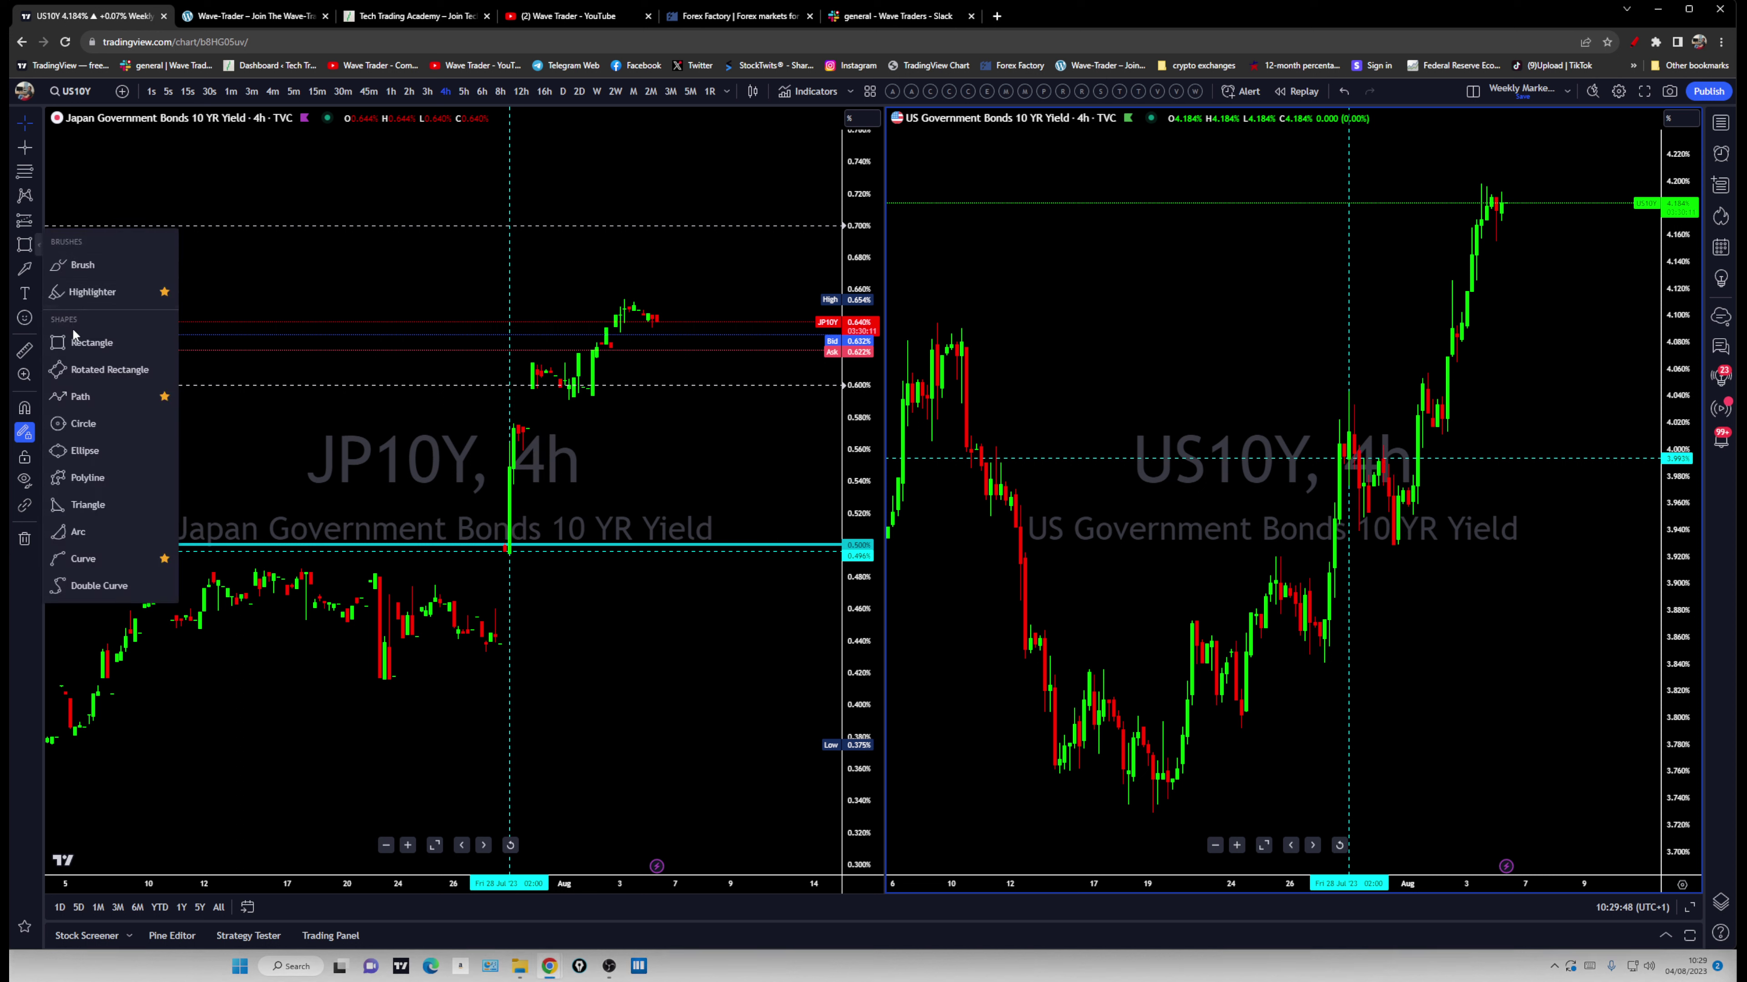
{"action": "left_click", "coordinate": [39, 222]}
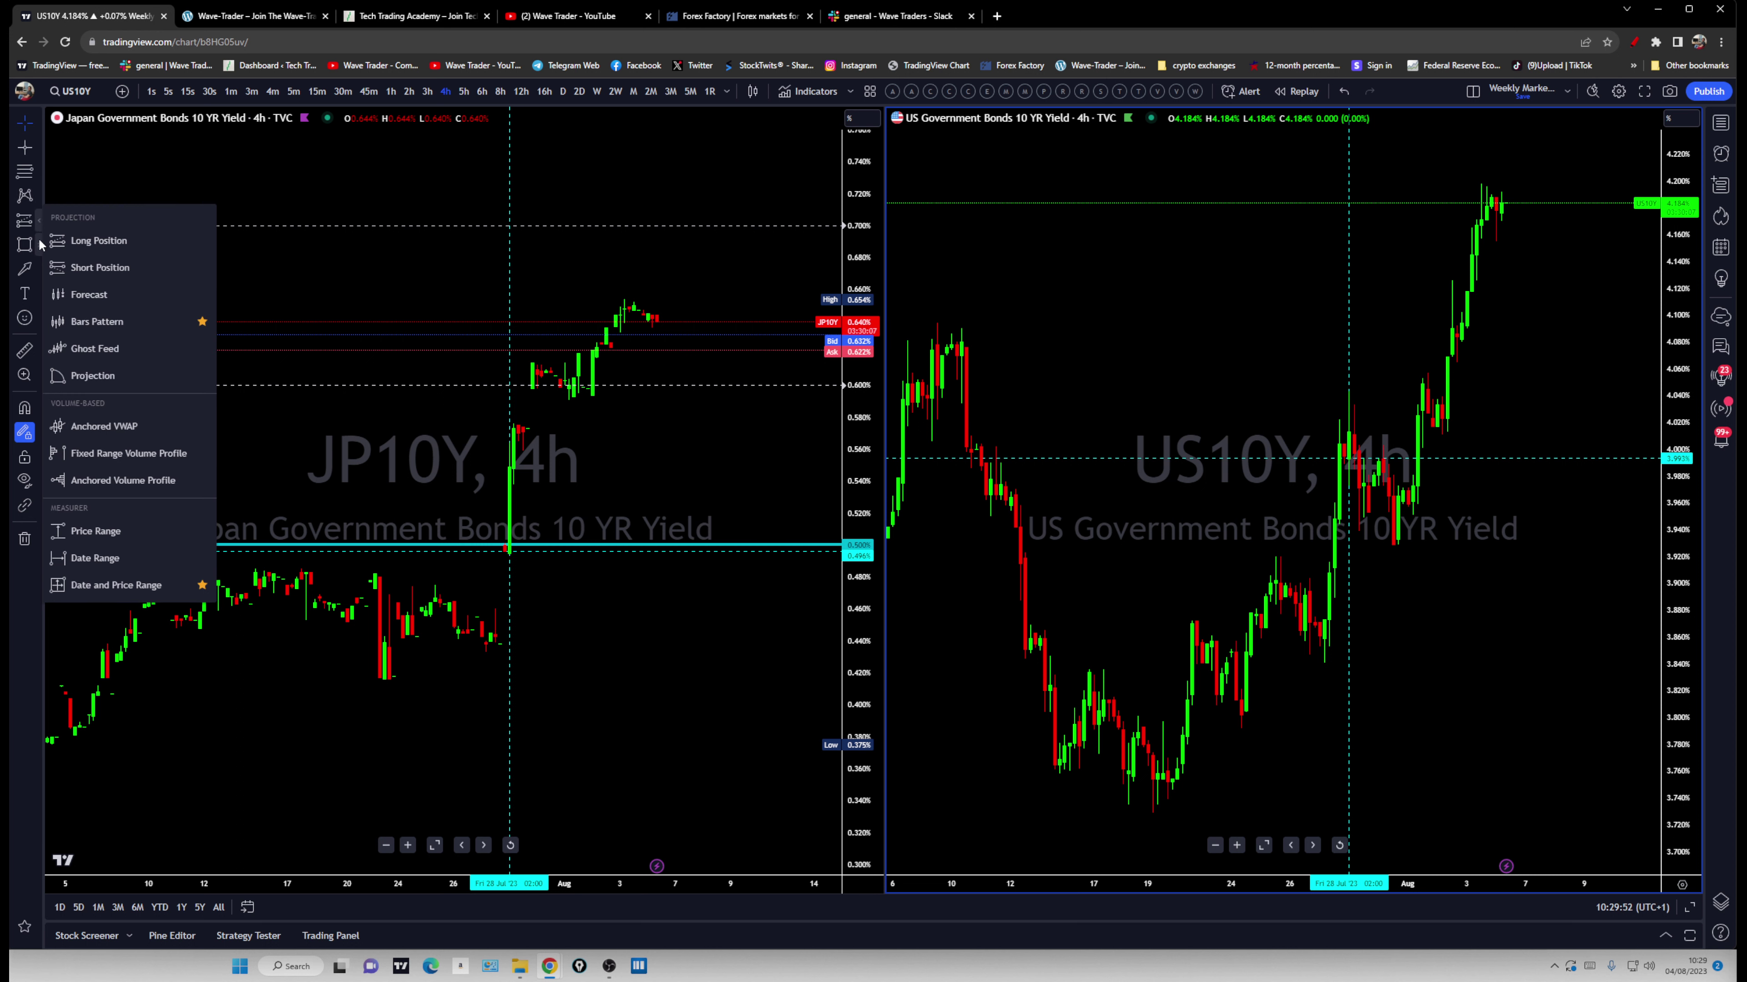
{"action": "left_click", "coordinate": [116, 585]}
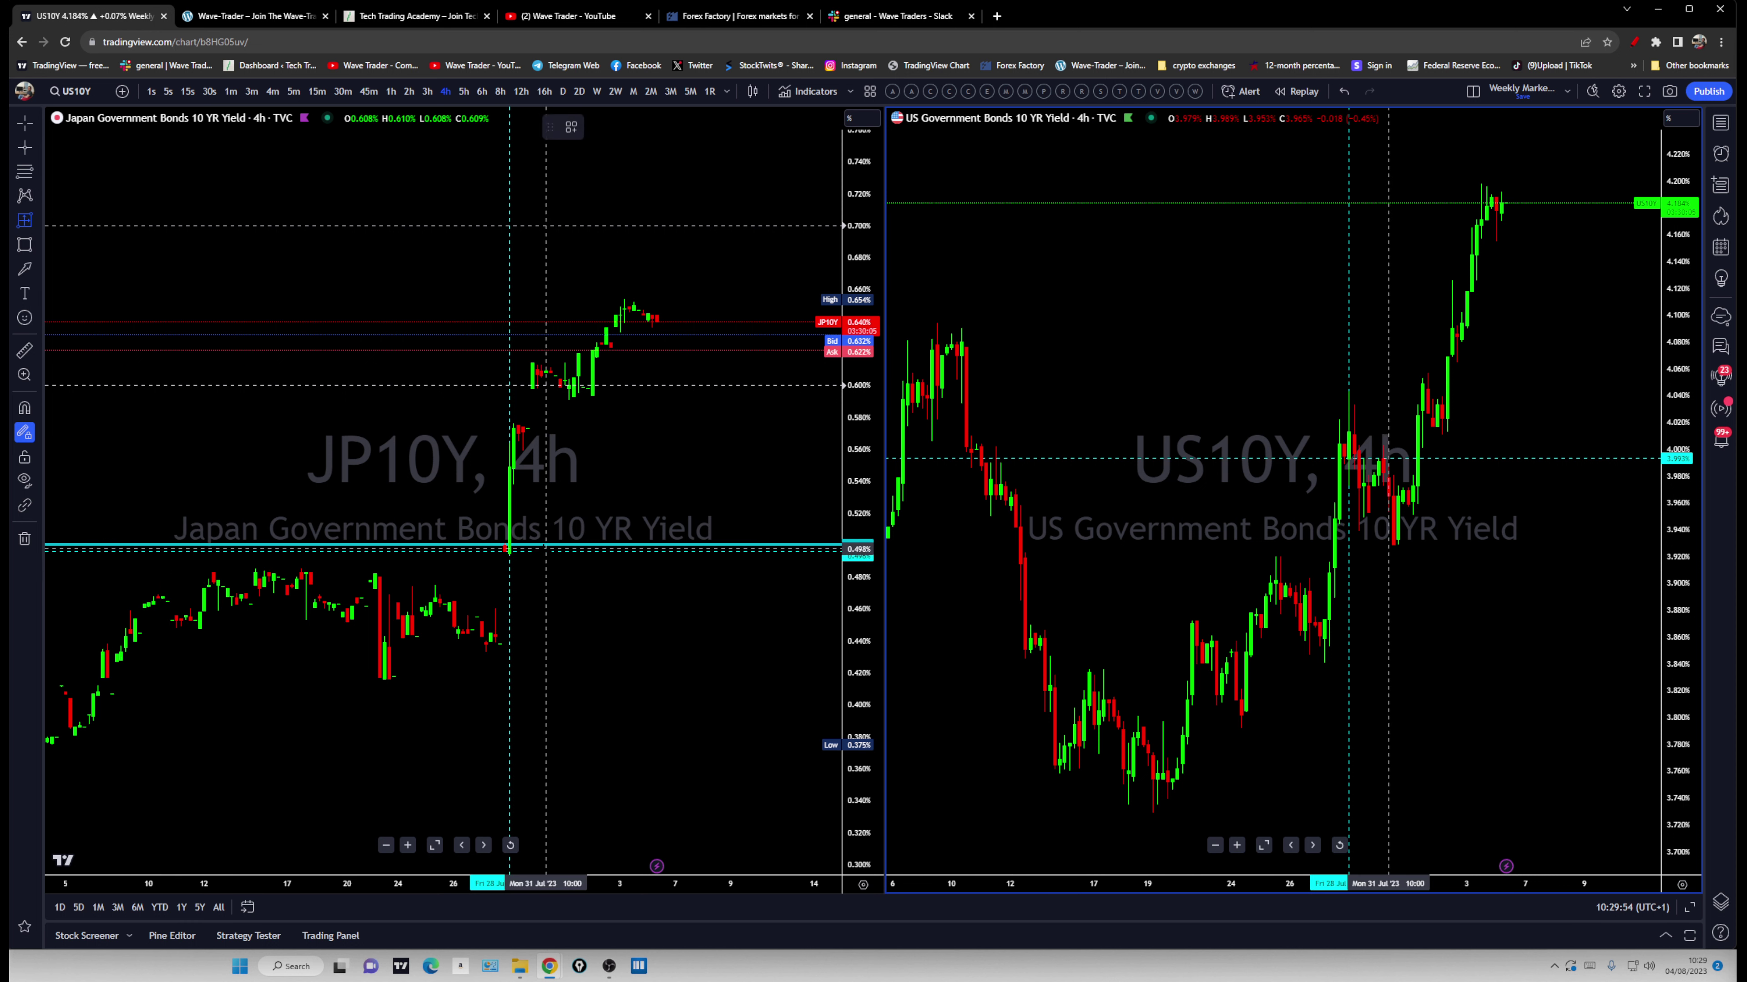
{"action": "left_click", "coordinate": [509, 551]}
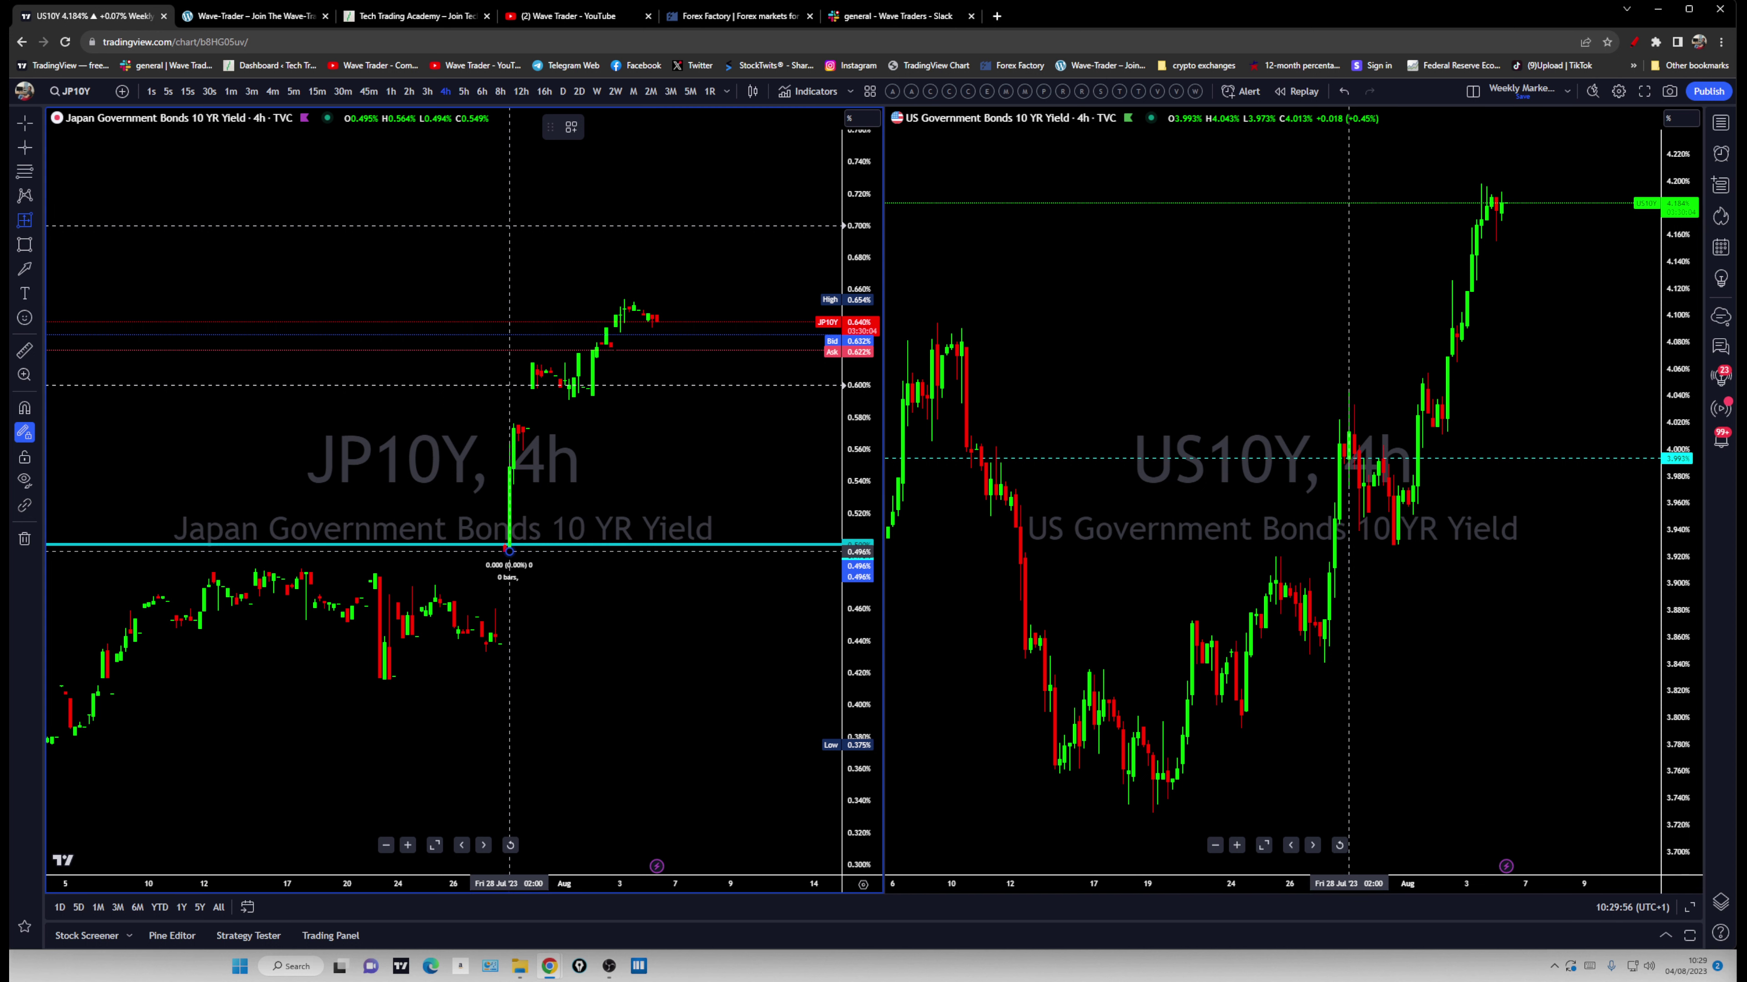
{"action": "left_click", "coordinate": [648, 300]}
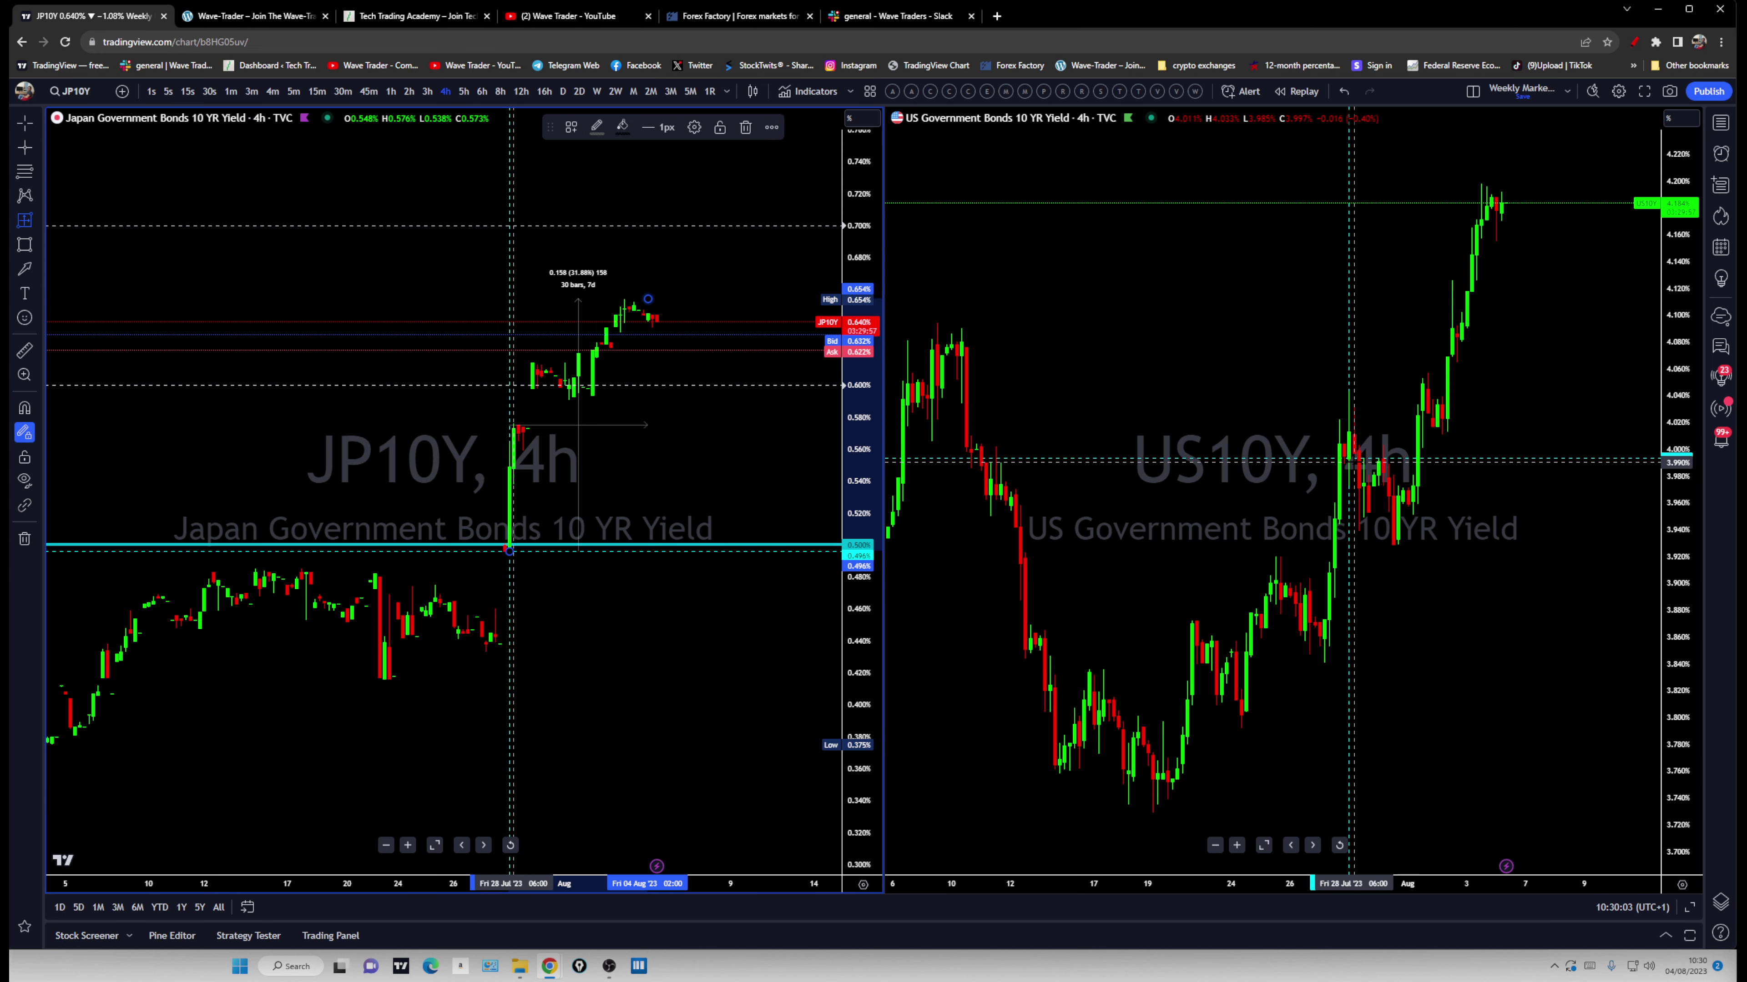
{"action": "left_click", "coordinate": [1349, 459]}
{"action": "left_click", "coordinate": [1496, 190]}
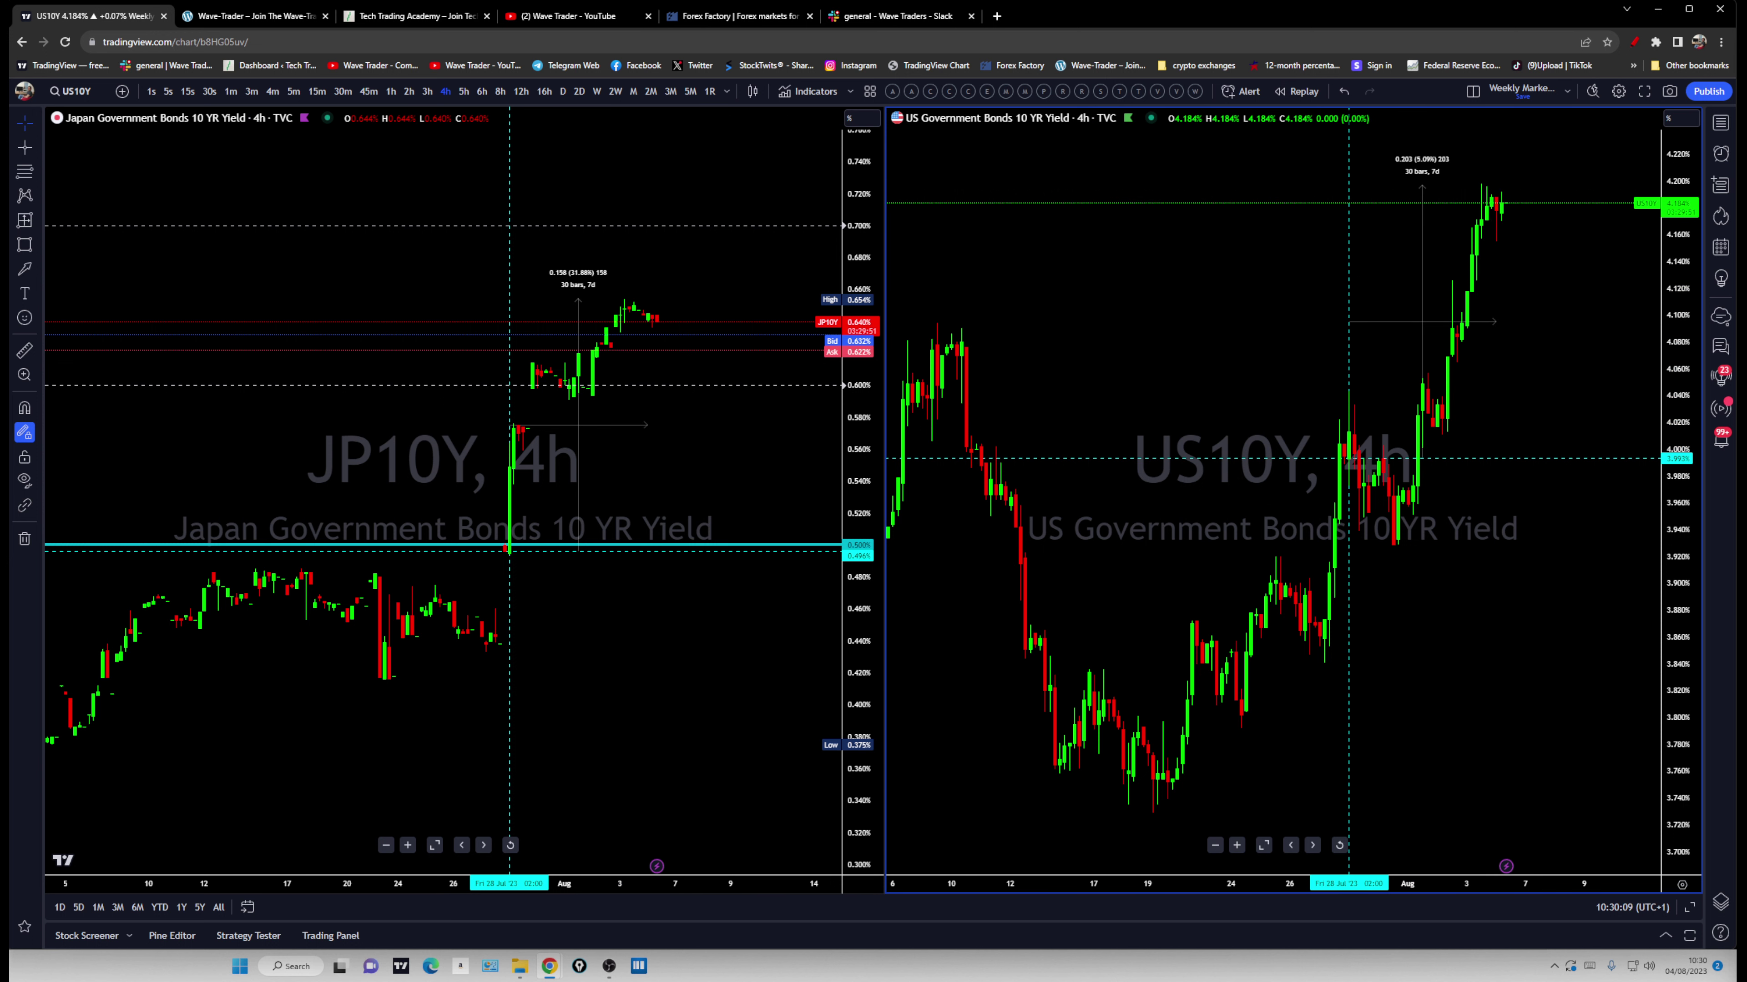
Circle both measured yield changes and point an arrow at US10Y's late-July pullback with the screen pen, then clear the strokes
{"action": "left_click_drag", "start_coordinate": [1412, 152], "coordinate": [1394, 162]}
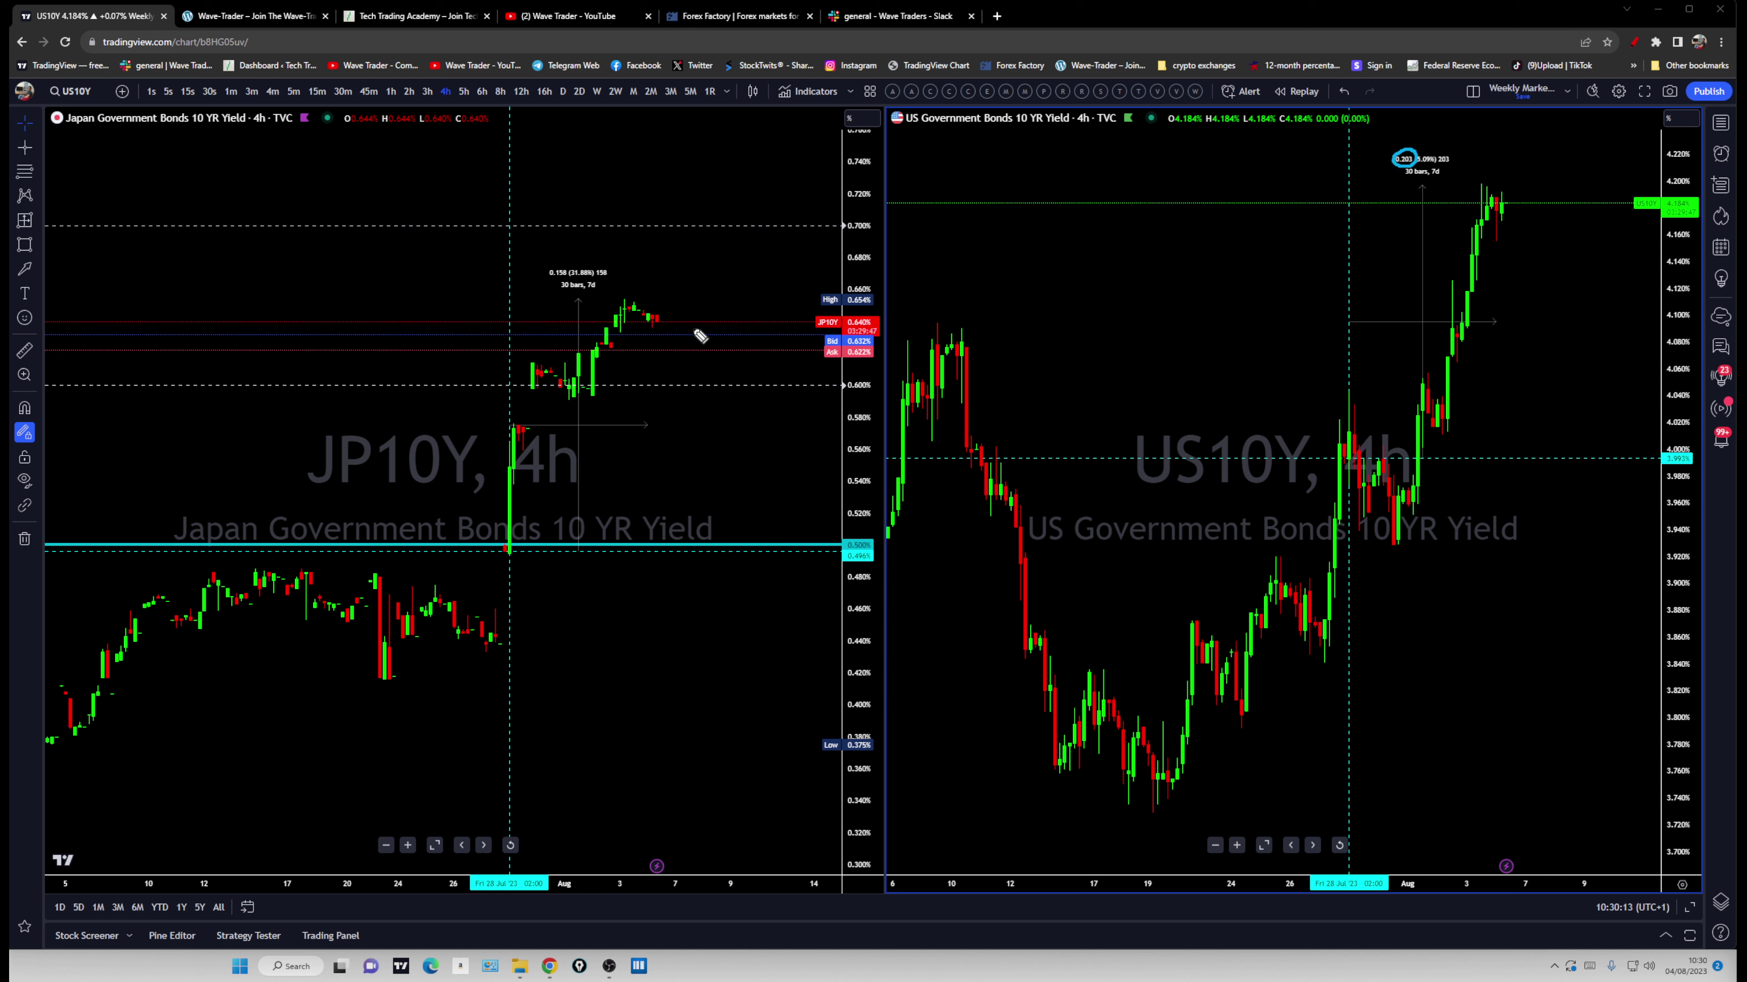
{"action": "mouse_move", "coordinate": [559, 264]}
{"action": "left_mouse_down"}
{"action": "mouse_move", "coordinate": [547, 279]}
{"action": "mouse_move", "coordinate": [573, 276]}
{"action": "left_mouse_up"}
{"action": "left_click_drag", "start_coordinate": [1488, 670], "coordinate": [1448, 523]}
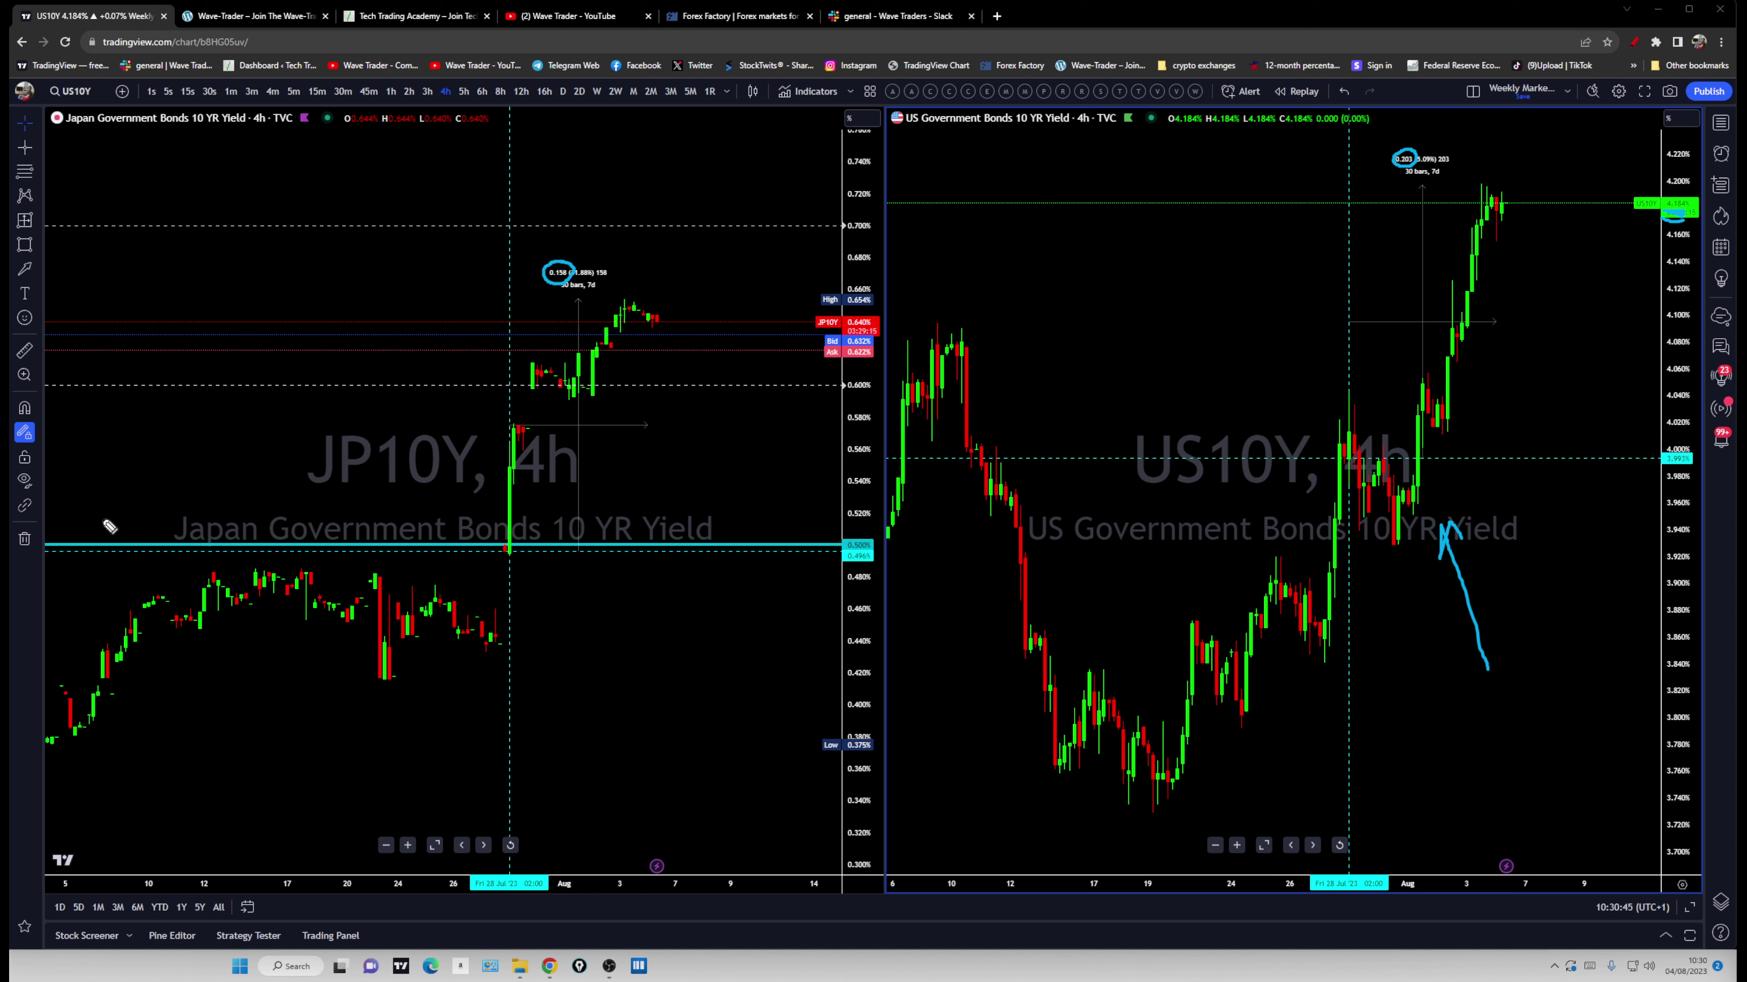
{"action": "key", "text": "Escape"}
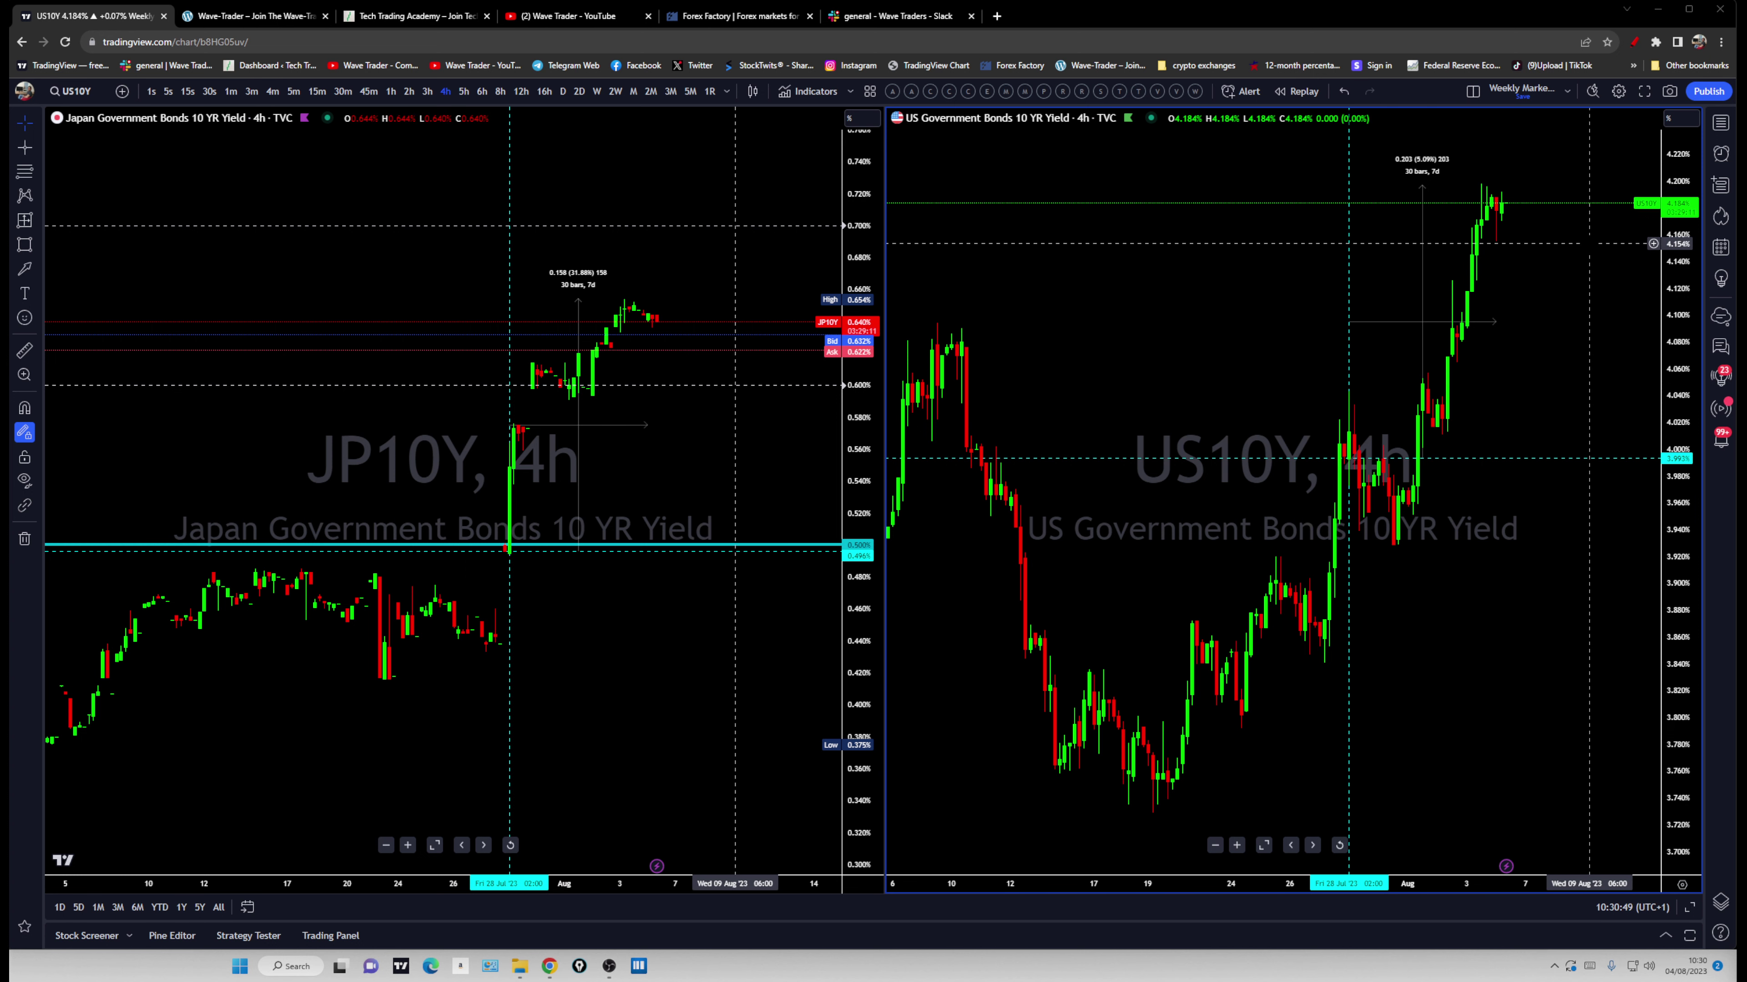
Switch to a single-chart layout with JP10Y and frame its 4-hour candles with room up to the 1.000% level
{"action": "left_click", "coordinate": [1473, 93]}
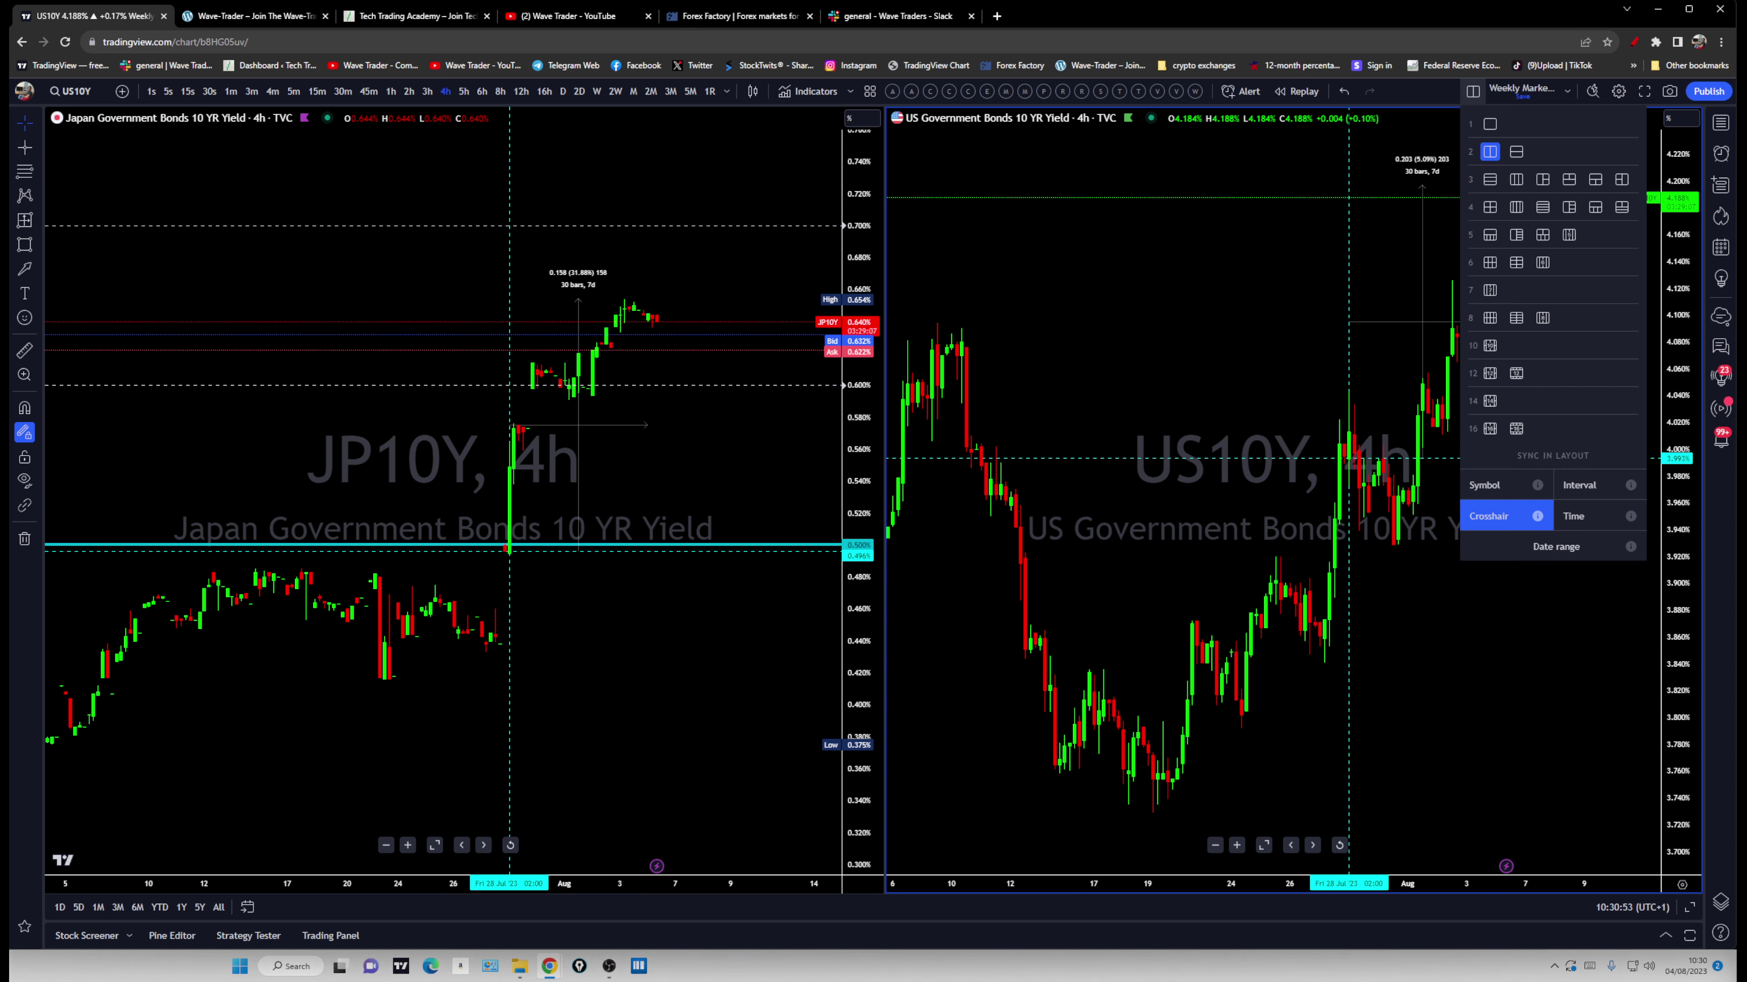
{"action": "left_click", "coordinate": [1470, 95]}
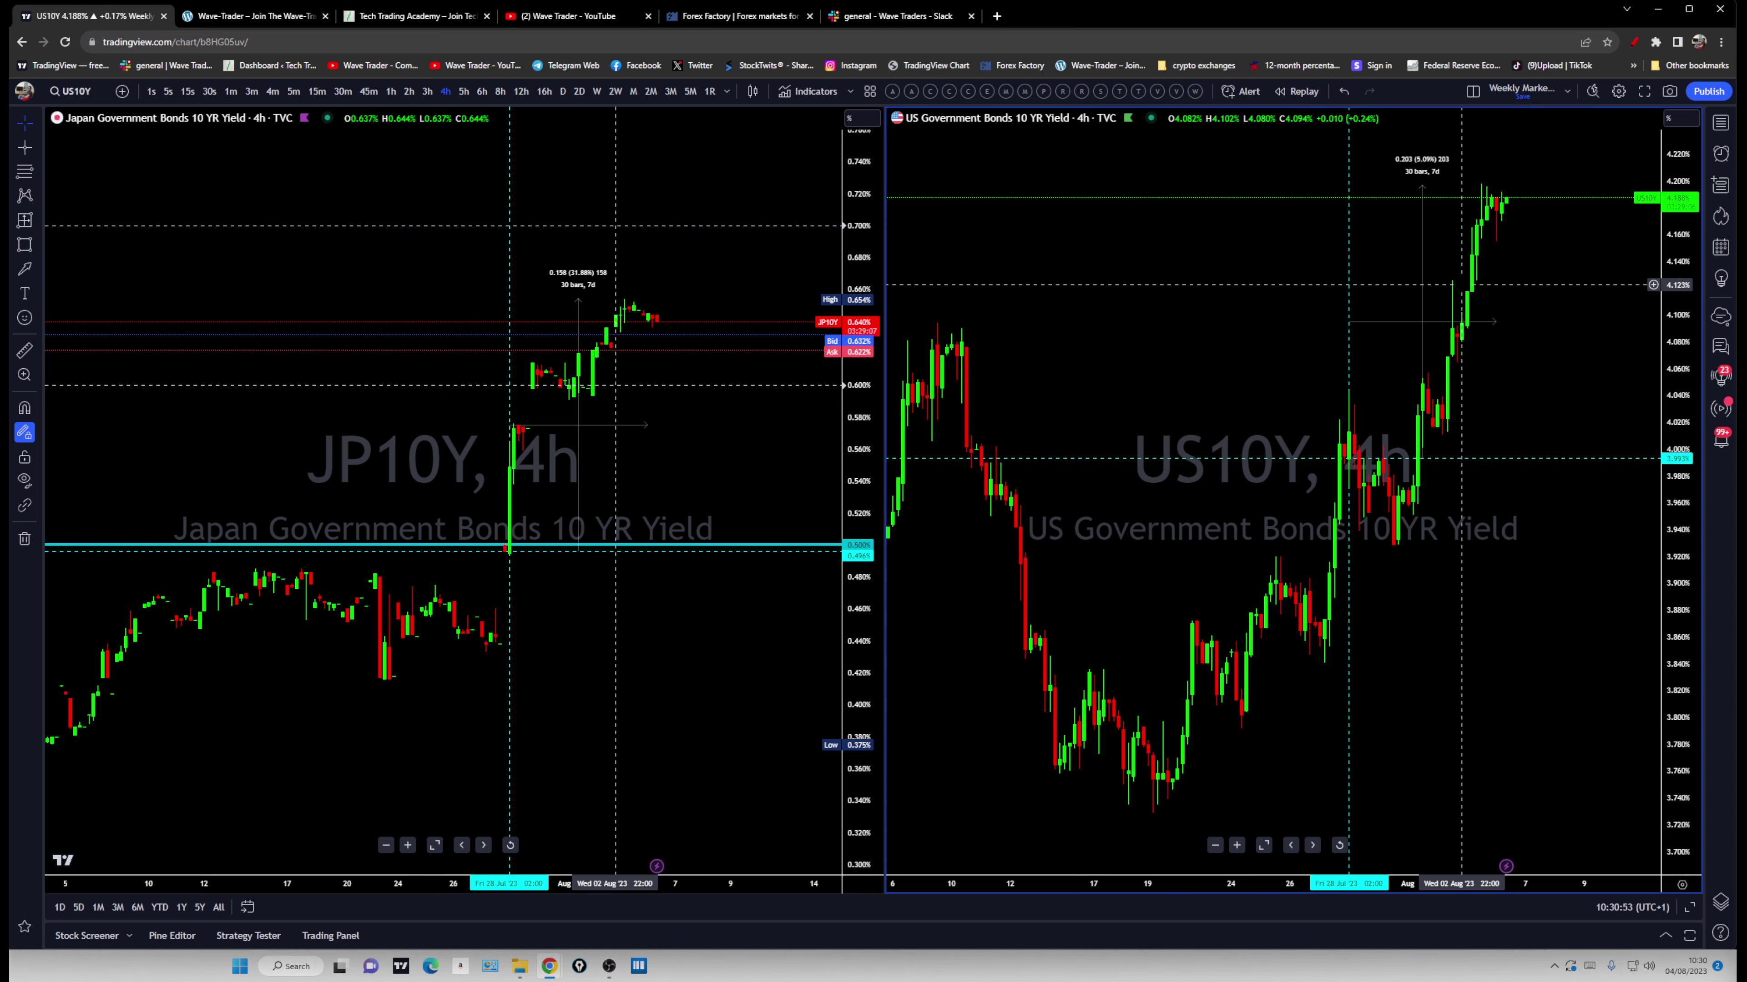
{"action": "left_click", "coordinate": [1472, 94]}
{"action": "left_click", "coordinate": [1490, 125]}
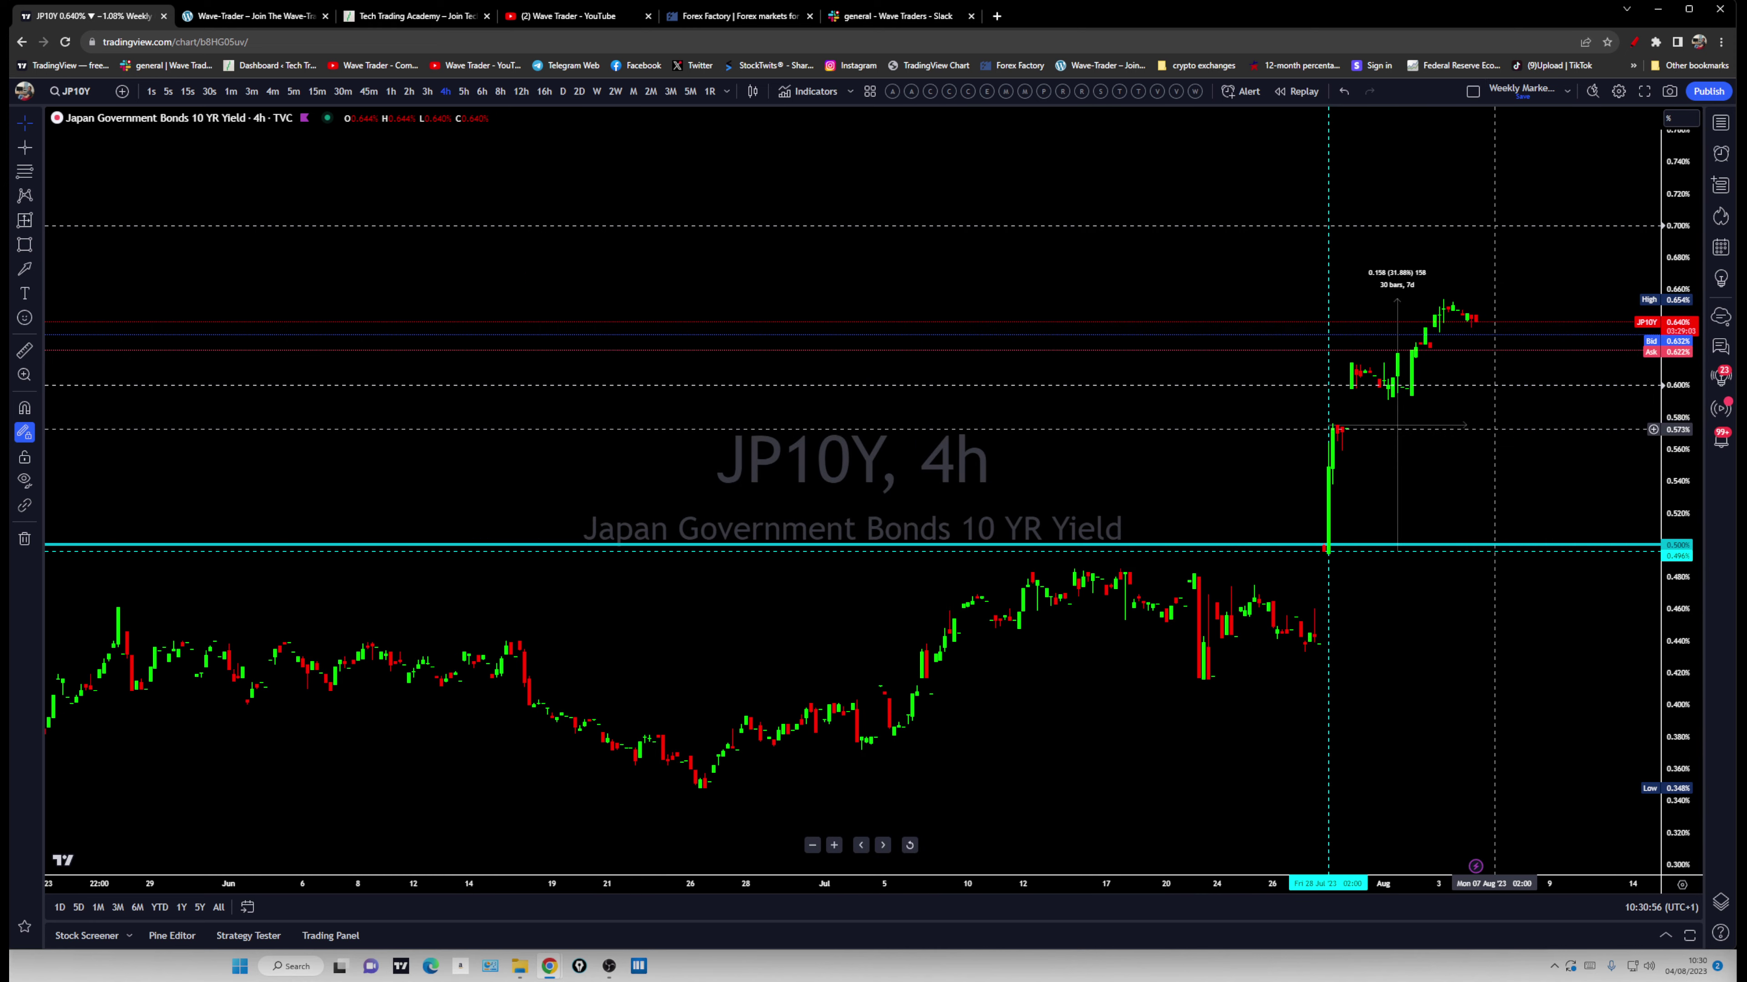
{"action": "left_click_drag", "start_coordinate": [1285, 334], "coordinate": [1279, 575]}
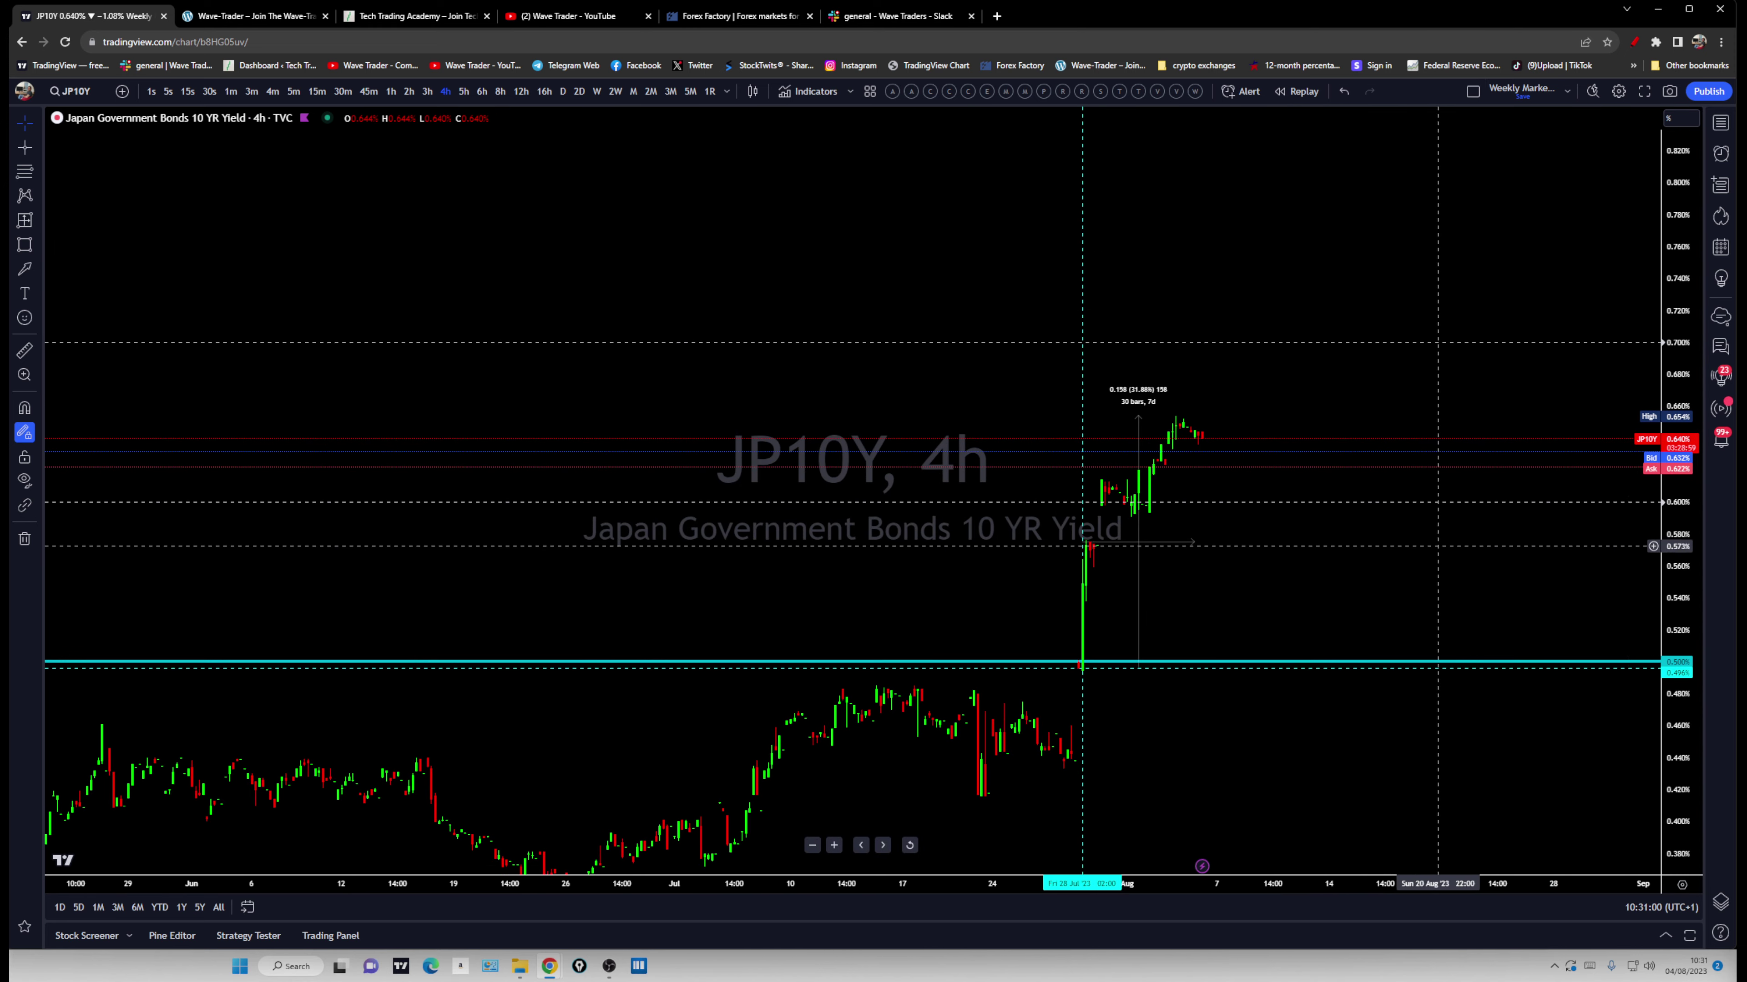
{"action": "scroll", "coordinate": [1434, 546], "scroll_direction": "down", "scroll_amount": 2}
{"action": "left_click_drag", "start_coordinate": [1674, 520], "coordinate": [1592, 674]}
{"action": "left_click_drag", "start_coordinate": [1465, 730], "coordinate": [1331, 819]}
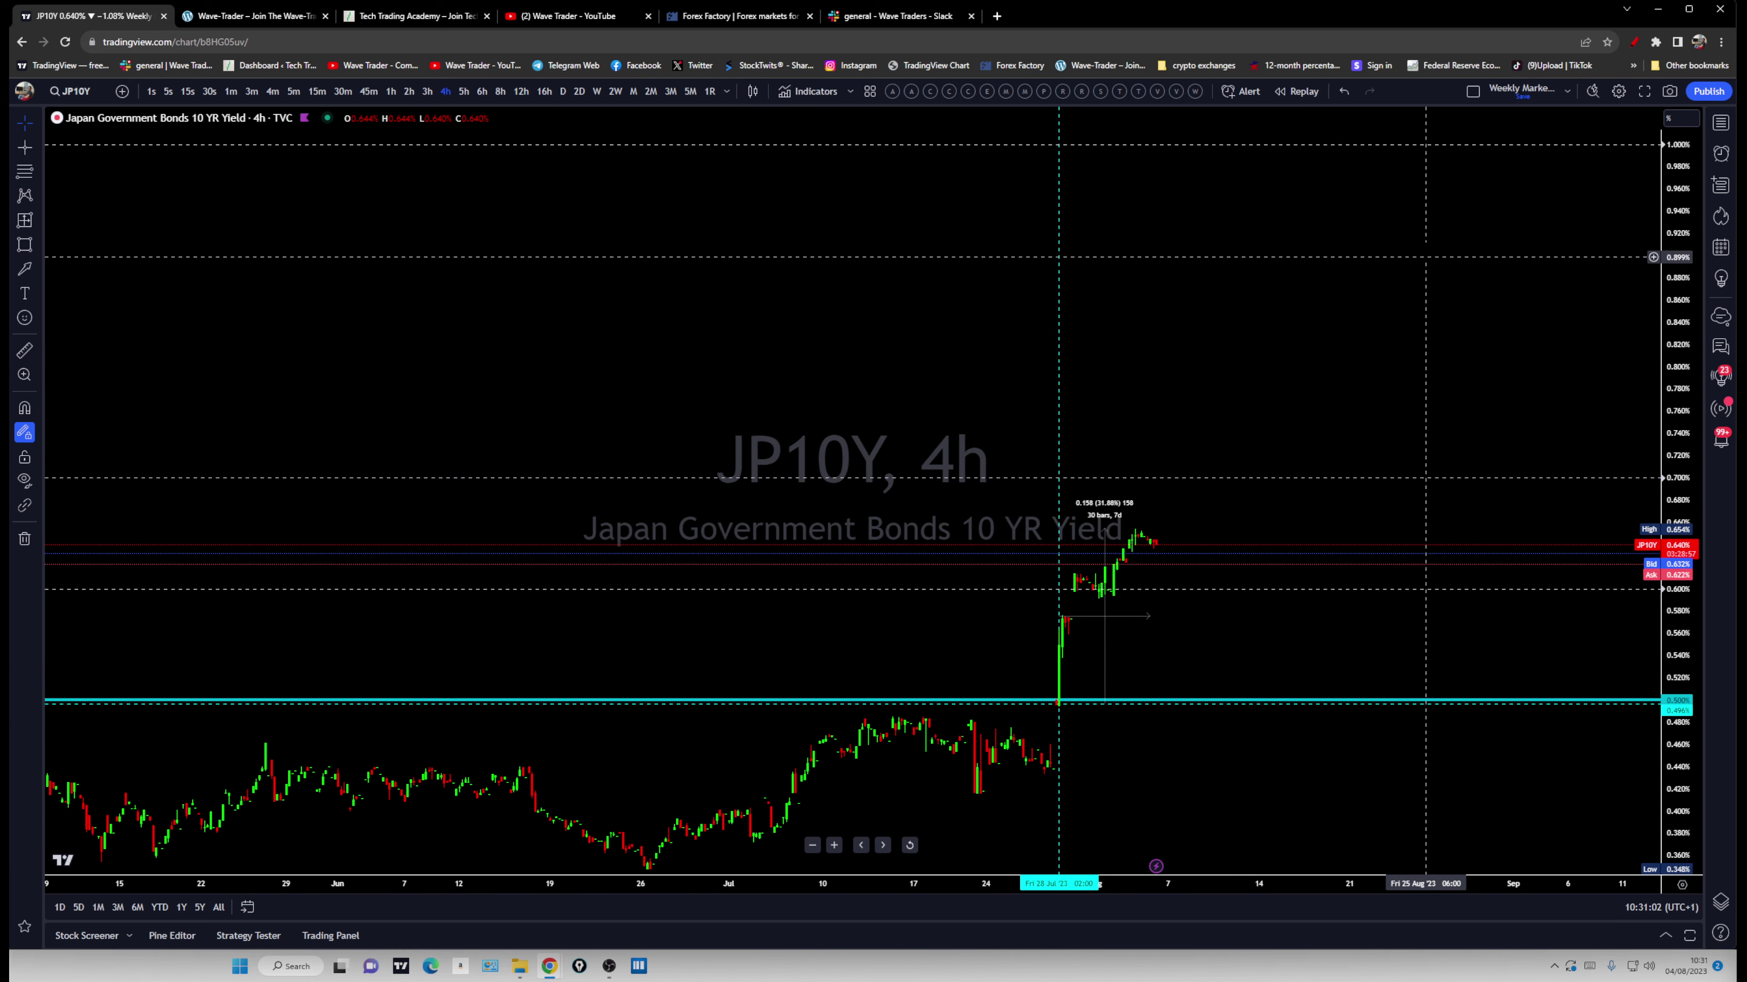
{"action": "left_click_drag", "start_coordinate": [1237, 319], "coordinate": [1269, 244]}
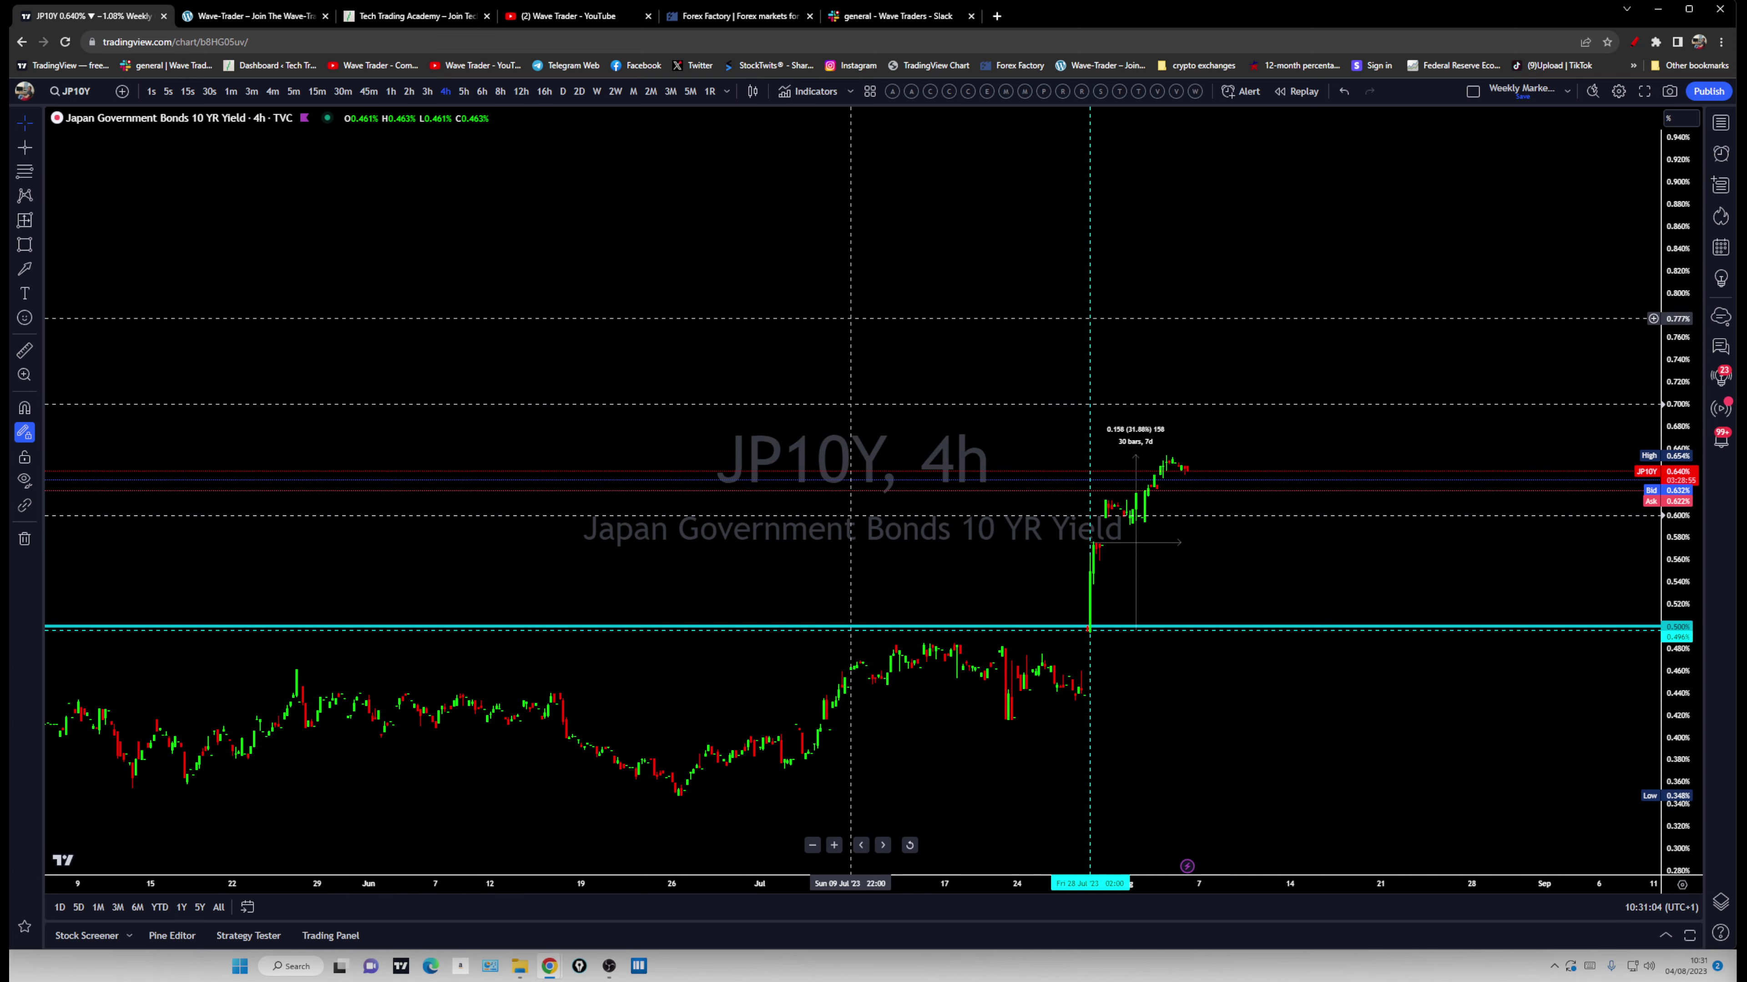
Load USDJPY from the watchlist and frame its 4-hour candles from late June to August with the cyan projection line
{"action": "left_click", "coordinate": [1721, 123]}
{"action": "left_click", "coordinate": [1537, 333]}
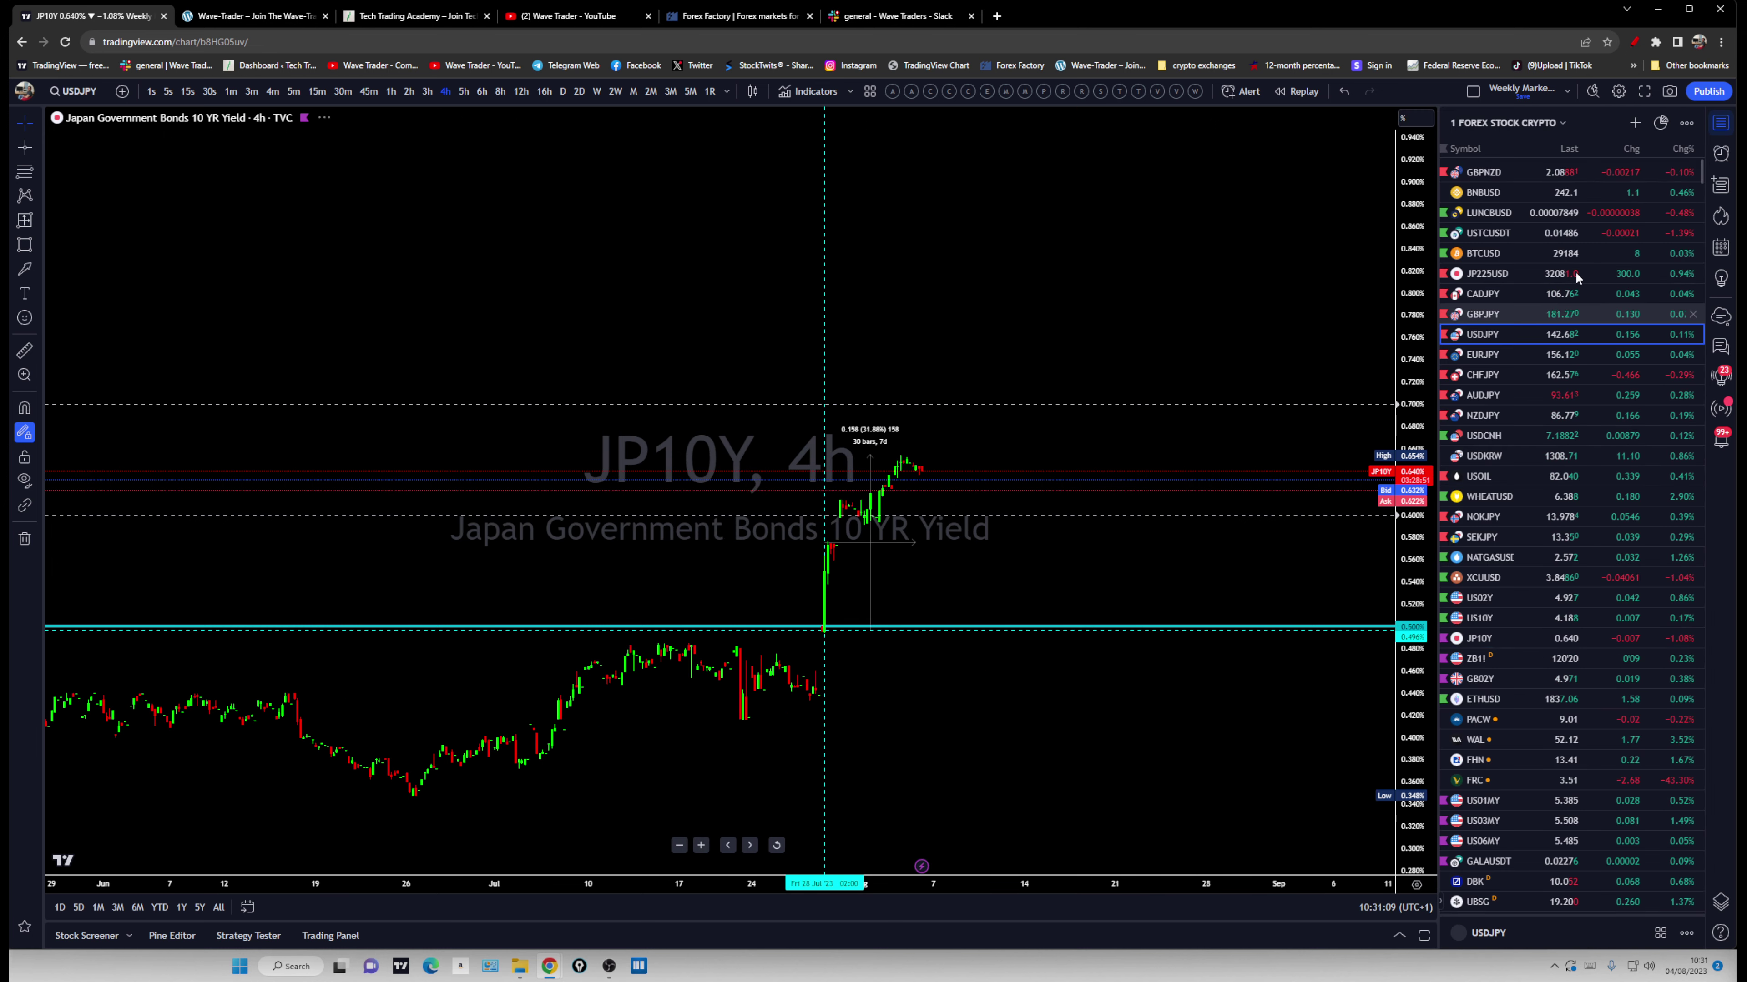
{"action": "left_click", "coordinate": [1721, 130]}
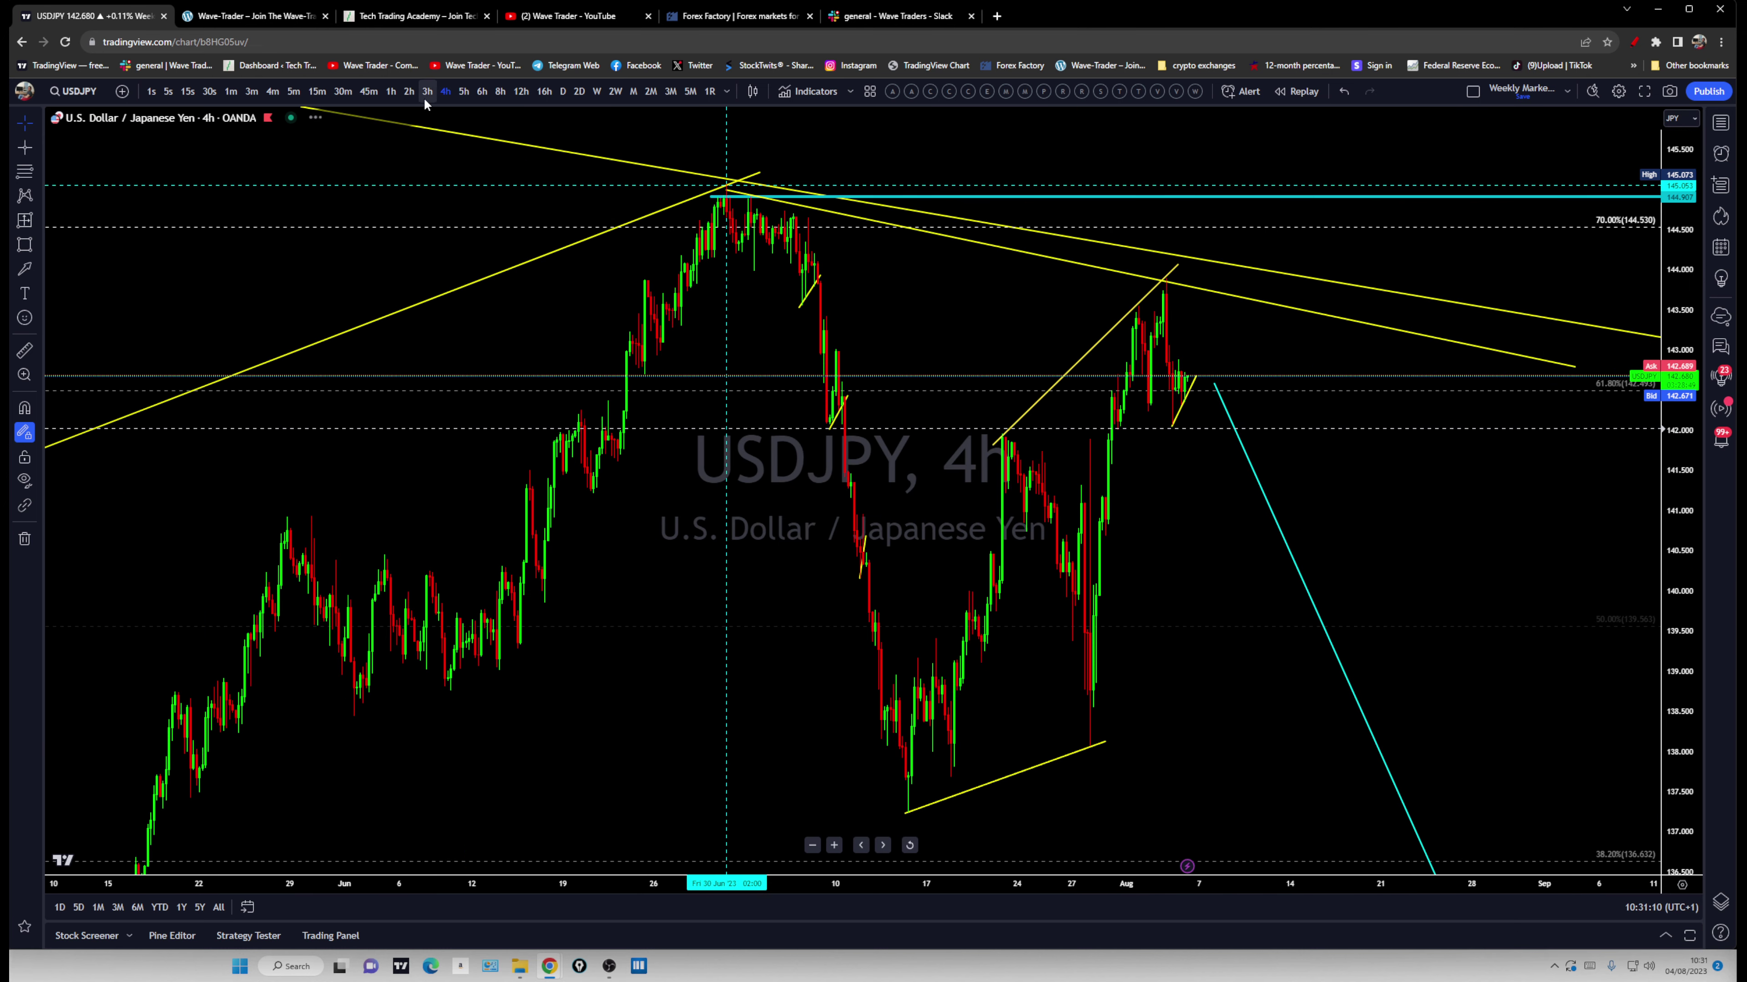
{"action": "left_click", "coordinate": [909, 846]}
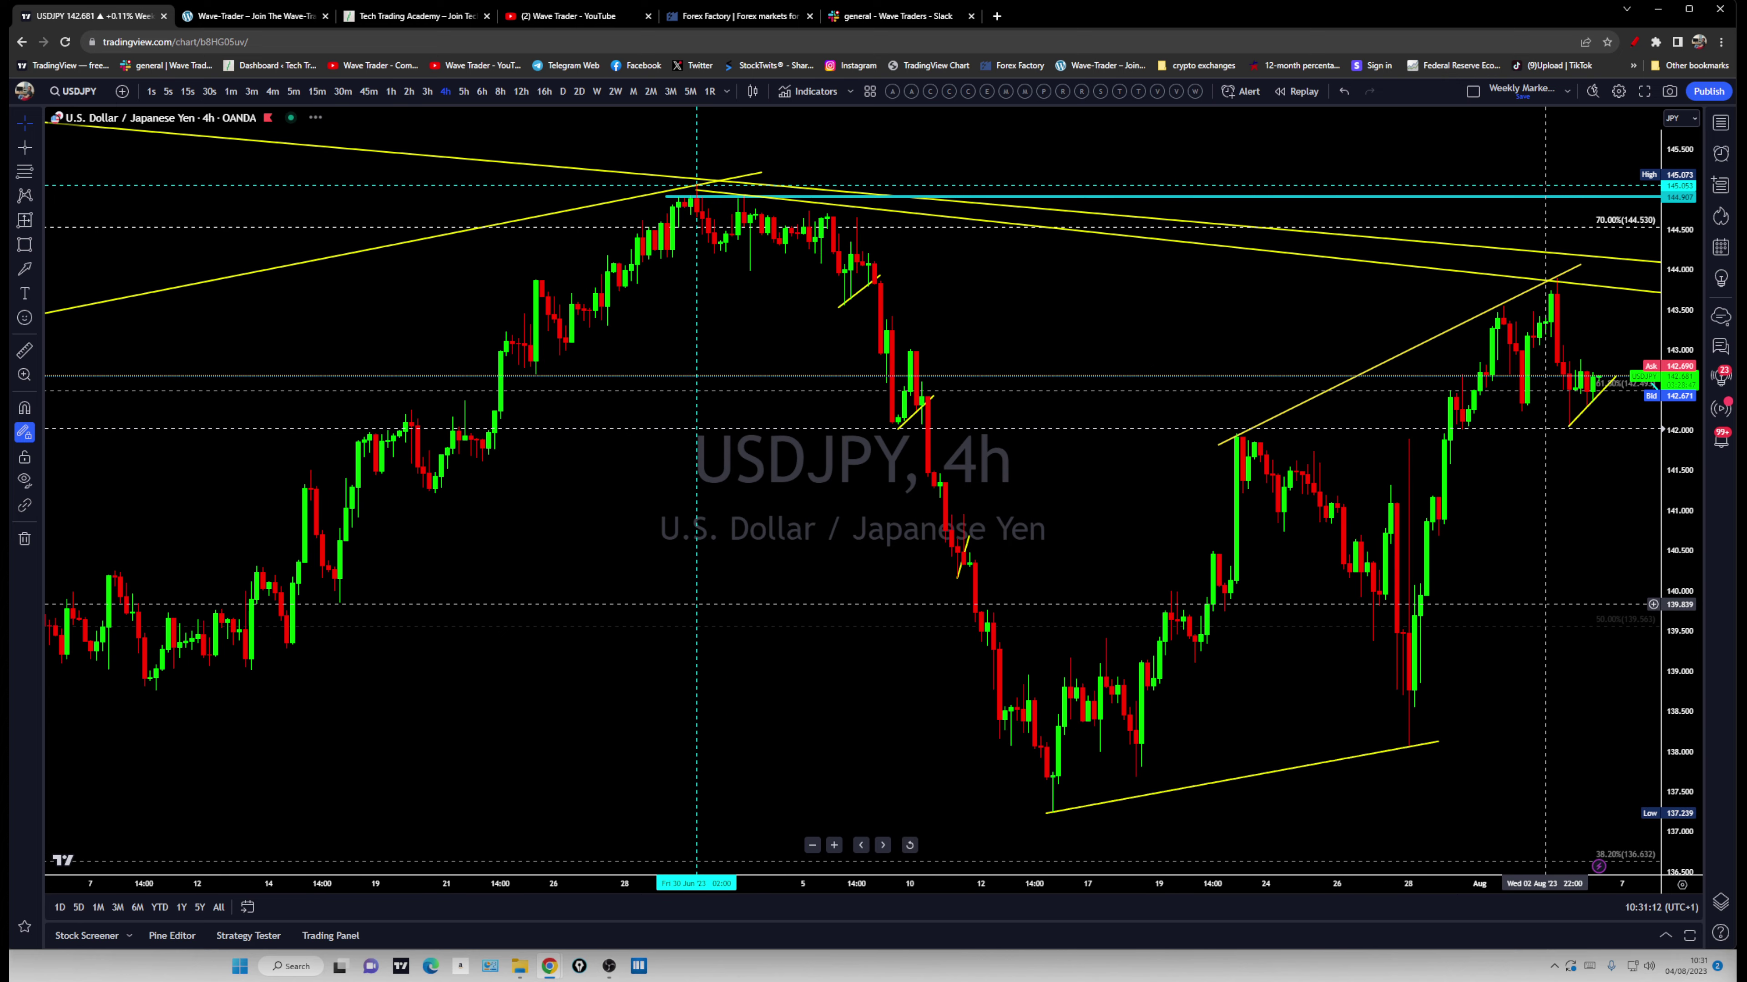
{"action": "left_click_drag", "start_coordinate": [1678, 592], "coordinate": [1678, 616]}
{"action": "scroll", "coordinate": [1247, 663], "scroll_direction": "down", "scroll_amount": 1}
{"action": "left_click_drag", "start_coordinate": [1247, 664], "coordinate": [1108, 651]}
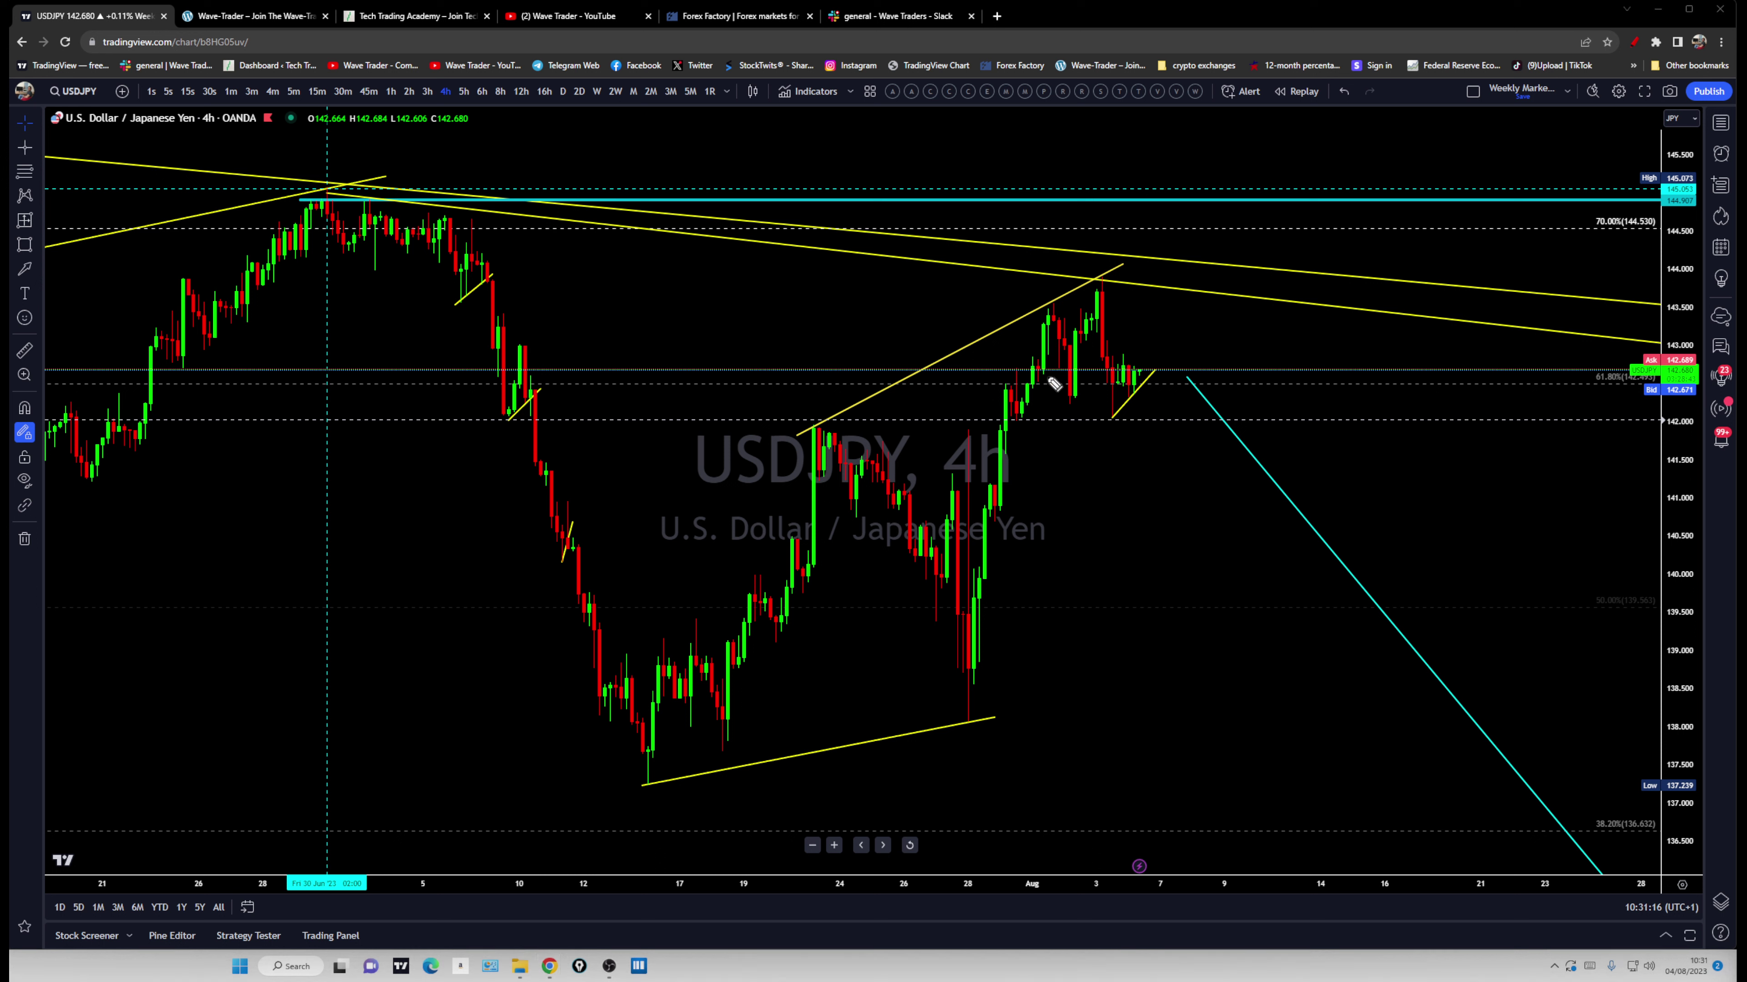
Sketch an immediate drop and an alternative rise to the upper trendlines before falling on USDJPY with the screen pen, then clear the strokes
{"action": "mouse_move", "coordinate": [1108, 383]}
{"action": "left_mouse_down"}
{"action": "mouse_move", "coordinate": [1145, 374]}
{"action": "mouse_move", "coordinate": [1154, 445]}
{"action": "mouse_move", "coordinate": [1161, 396]}
{"action": "mouse_move", "coordinate": [1162, 515]}
{"action": "mouse_move", "coordinate": [1223, 484]}
{"action": "mouse_move", "coordinate": [1210, 710]}
{"action": "left_mouse_up"}
{"action": "left_click_drag", "start_coordinate": [995, 708], "coordinate": [973, 713]}
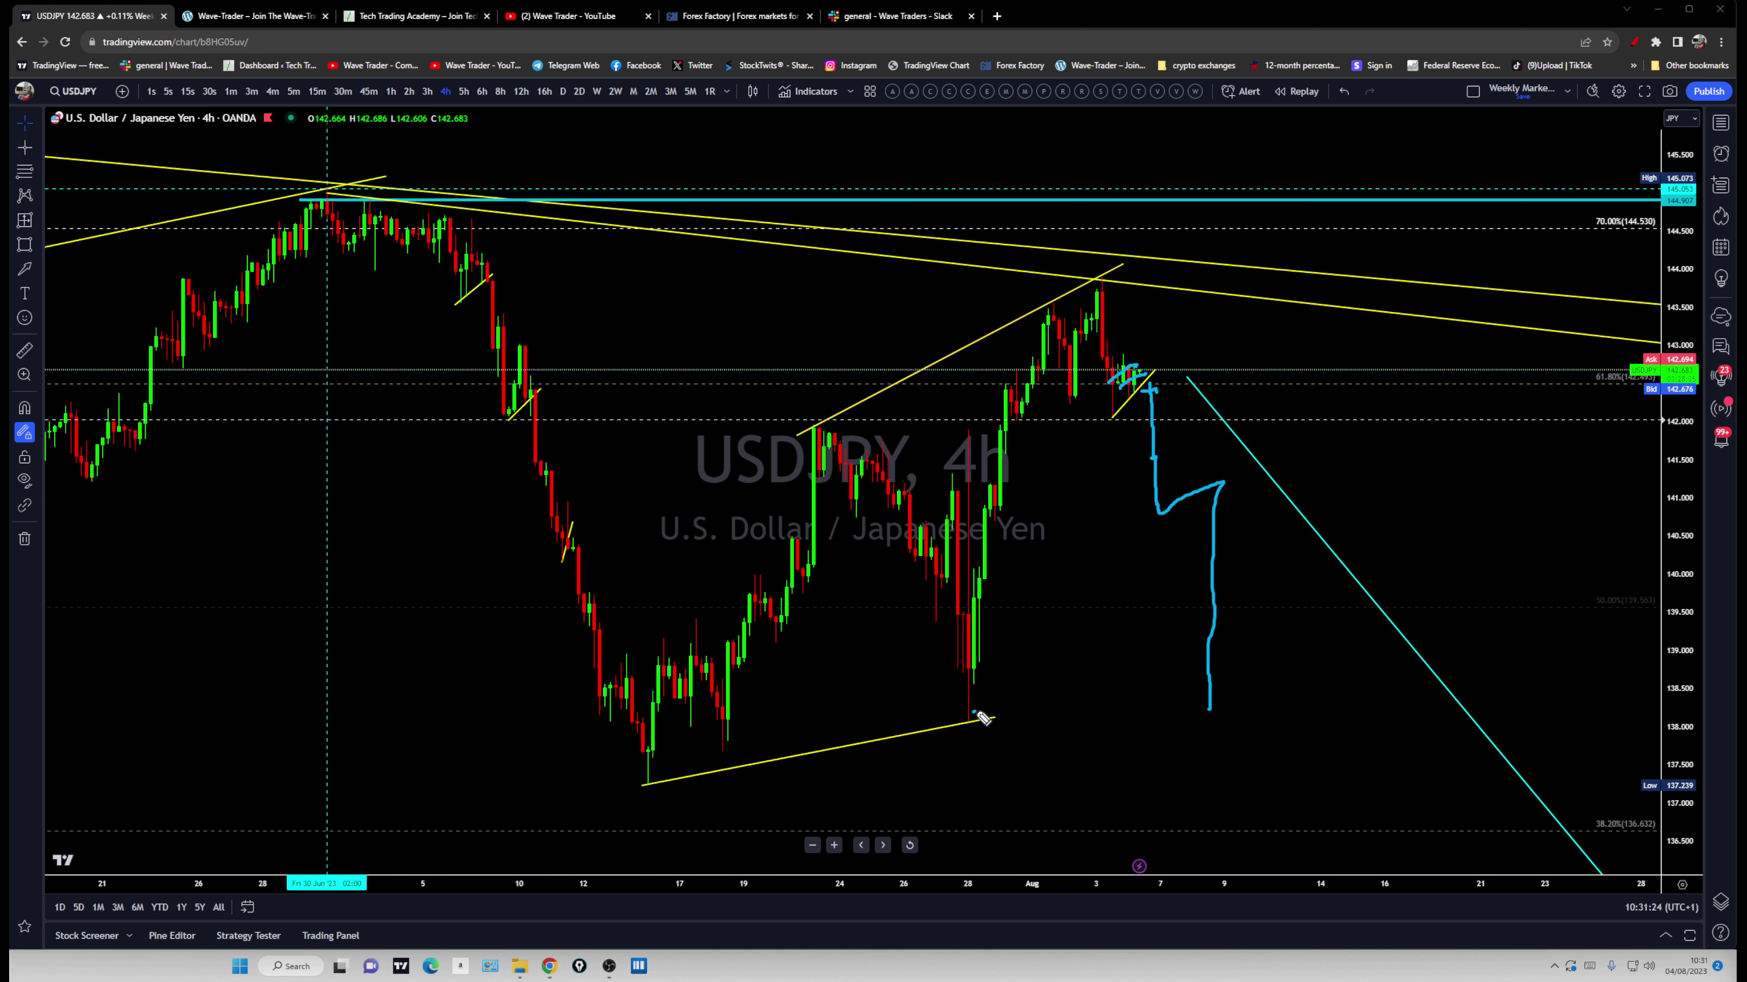
{"action": "left_click_drag", "start_coordinate": [1231, 709], "coordinate": [1248, 866]}
{"action": "mouse_move", "coordinate": [1100, 477]}
{"action": "left_mouse_down"}
{"action": "mouse_move", "coordinate": [1174, 288]}
{"action": "mouse_move", "coordinate": [1107, 268]}
{"action": "mouse_move", "coordinate": [1192, 257]}
{"action": "mouse_move", "coordinate": [1256, 459]}
{"action": "mouse_move", "coordinate": [1283, 832]}
{"action": "left_mouse_up"}
{"action": "left_click_drag", "start_coordinate": [1015, 440], "coordinate": [1234, 332]}
{"action": "left_click_drag", "start_coordinate": [1028, 310], "coordinate": [1200, 238]}
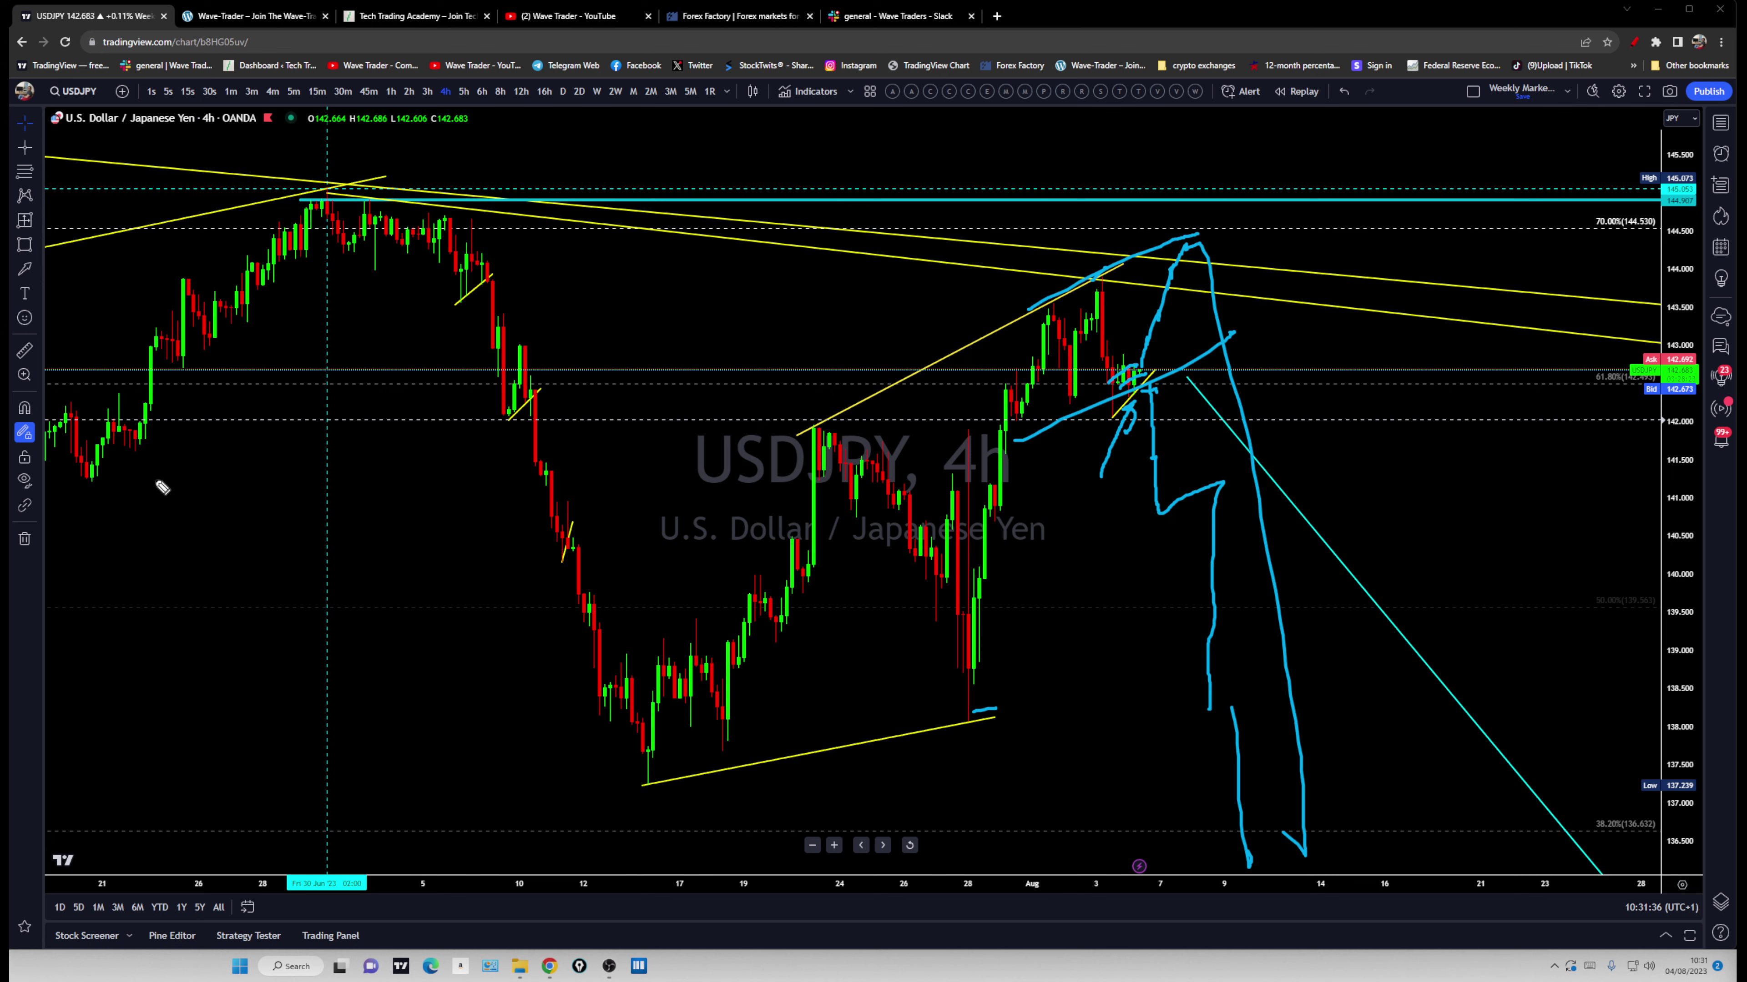
{"action": "key", "text": "Escape"}
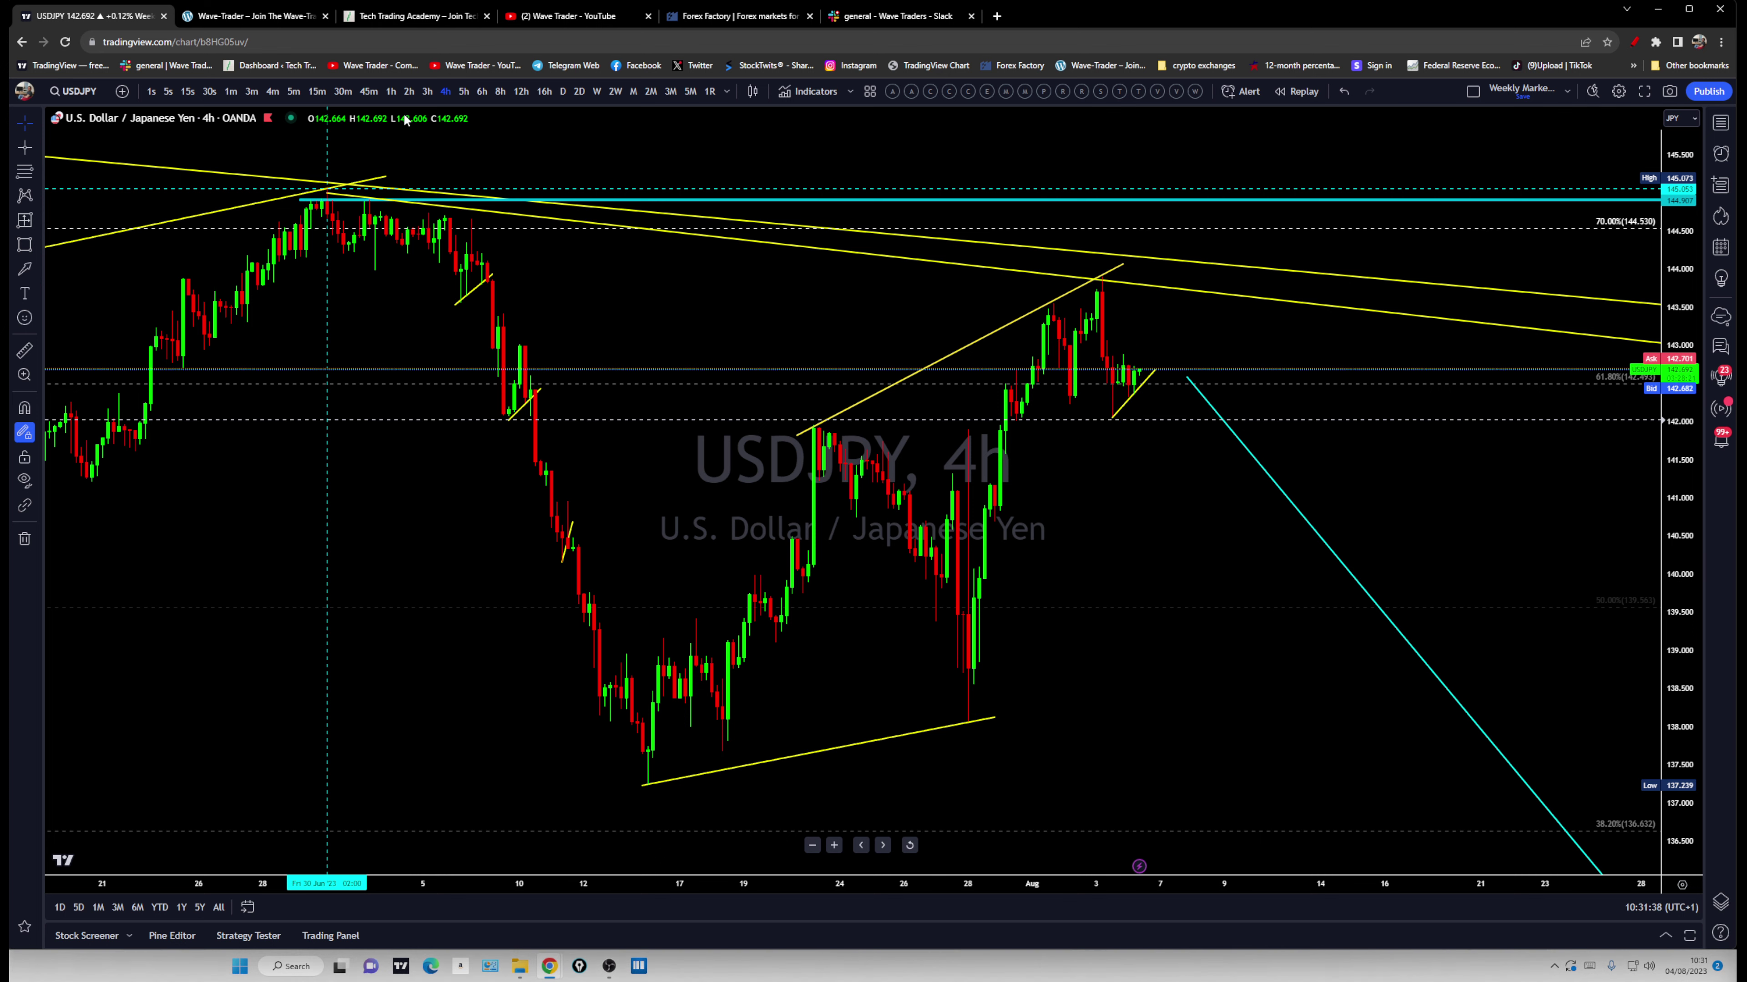
Set USDJPY to the 1-hour interval, link the 3 August drop to the short yellow trendline with a pen arc, and clear it
{"action": "left_click", "coordinate": [391, 91]}
{"action": "left_click", "coordinate": [909, 844]}
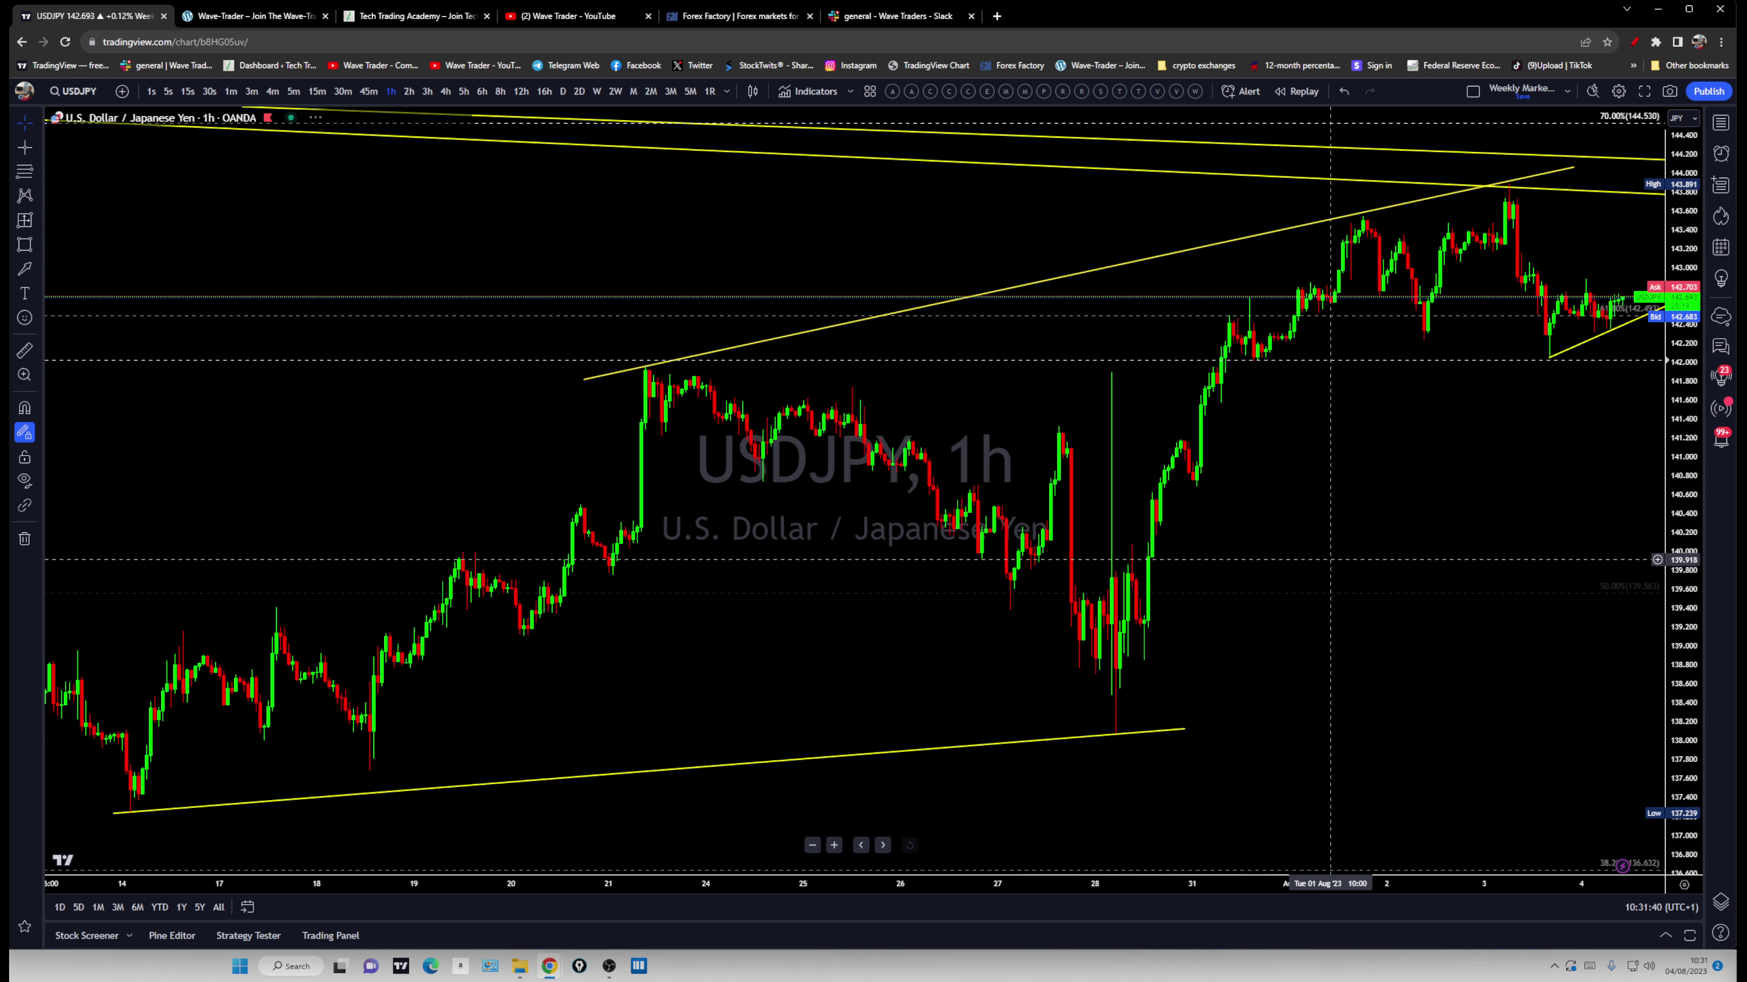
{"action": "scroll", "coordinate": [1608, 520], "scroll_direction": "up", "scroll_amount": 3}
{"action": "left_click_drag", "start_coordinate": [1681, 552], "coordinate": [1681, 423]}
{"action": "scroll", "coordinate": [1536, 421], "scroll_direction": "down", "scroll_amount": 1}
{"action": "left_click_drag", "start_coordinate": [1479, 446], "coordinate": [1034, 614]}
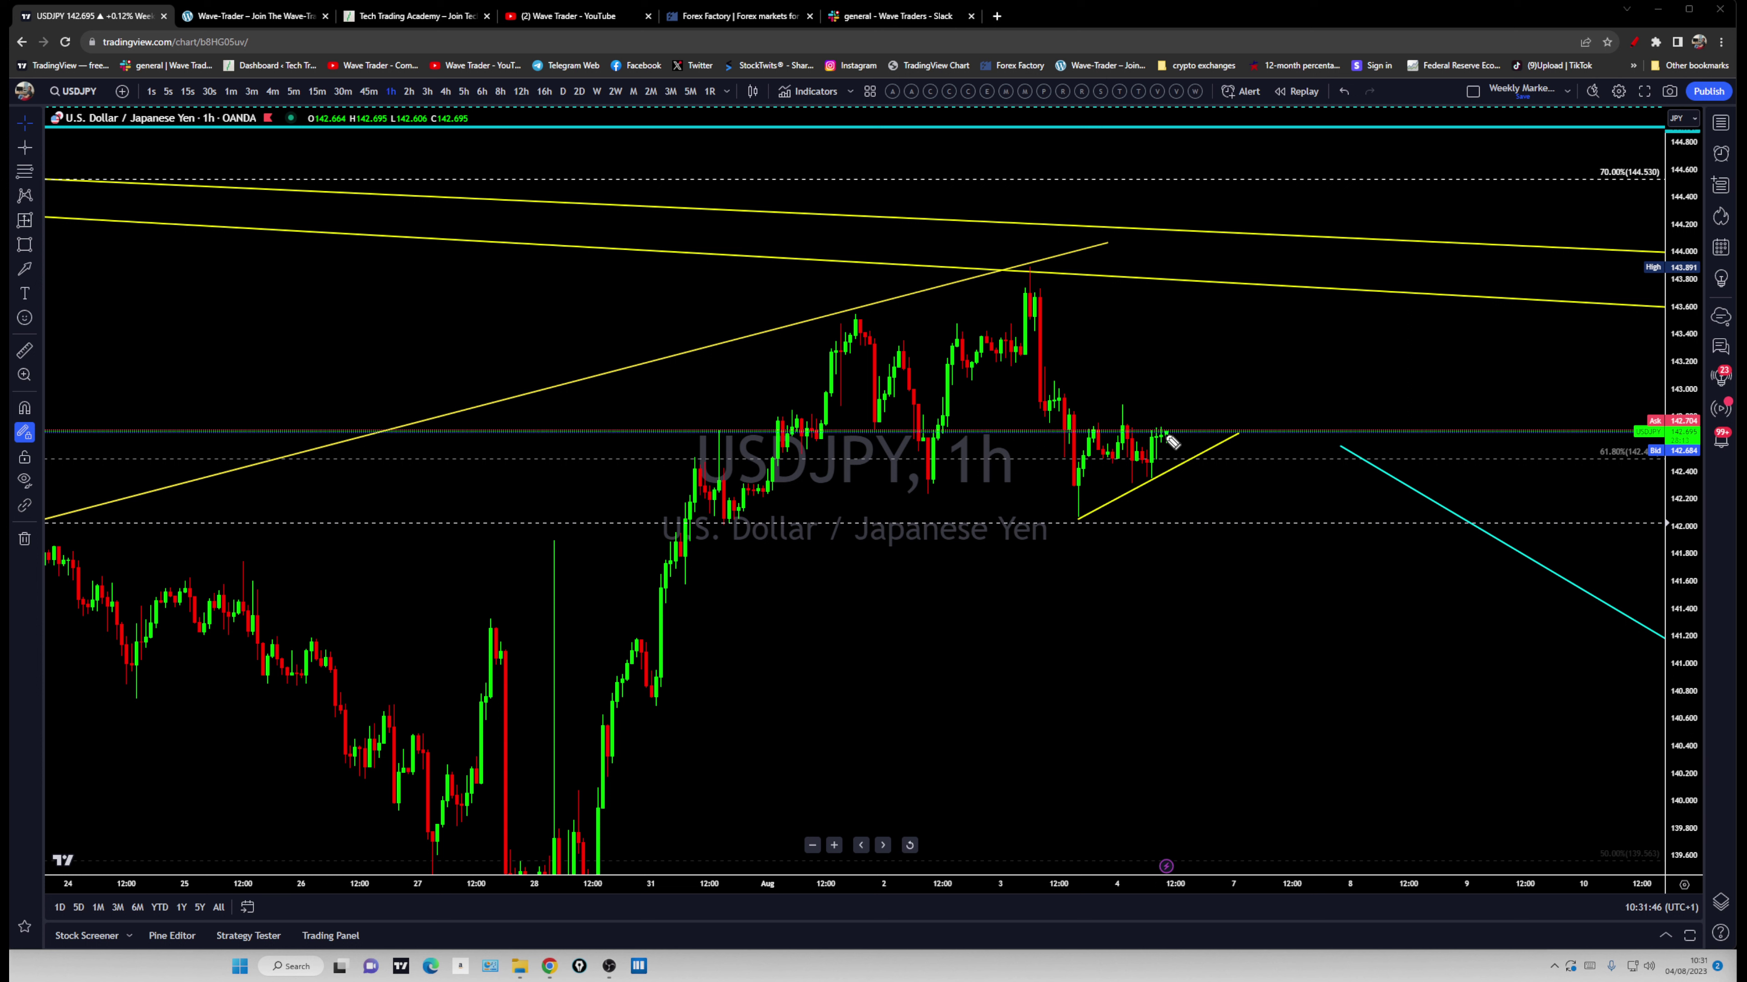
{"action": "mouse_move", "coordinate": [1016, 341]}
{"action": "left_mouse_down"}
{"action": "mouse_move", "coordinate": [1169, 299]}
{"action": "mouse_move", "coordinate": [1227, 472]}
{"action": "mouse_move", "coordinate": [1221, 454]}
{"action": "left_mouse_up"}
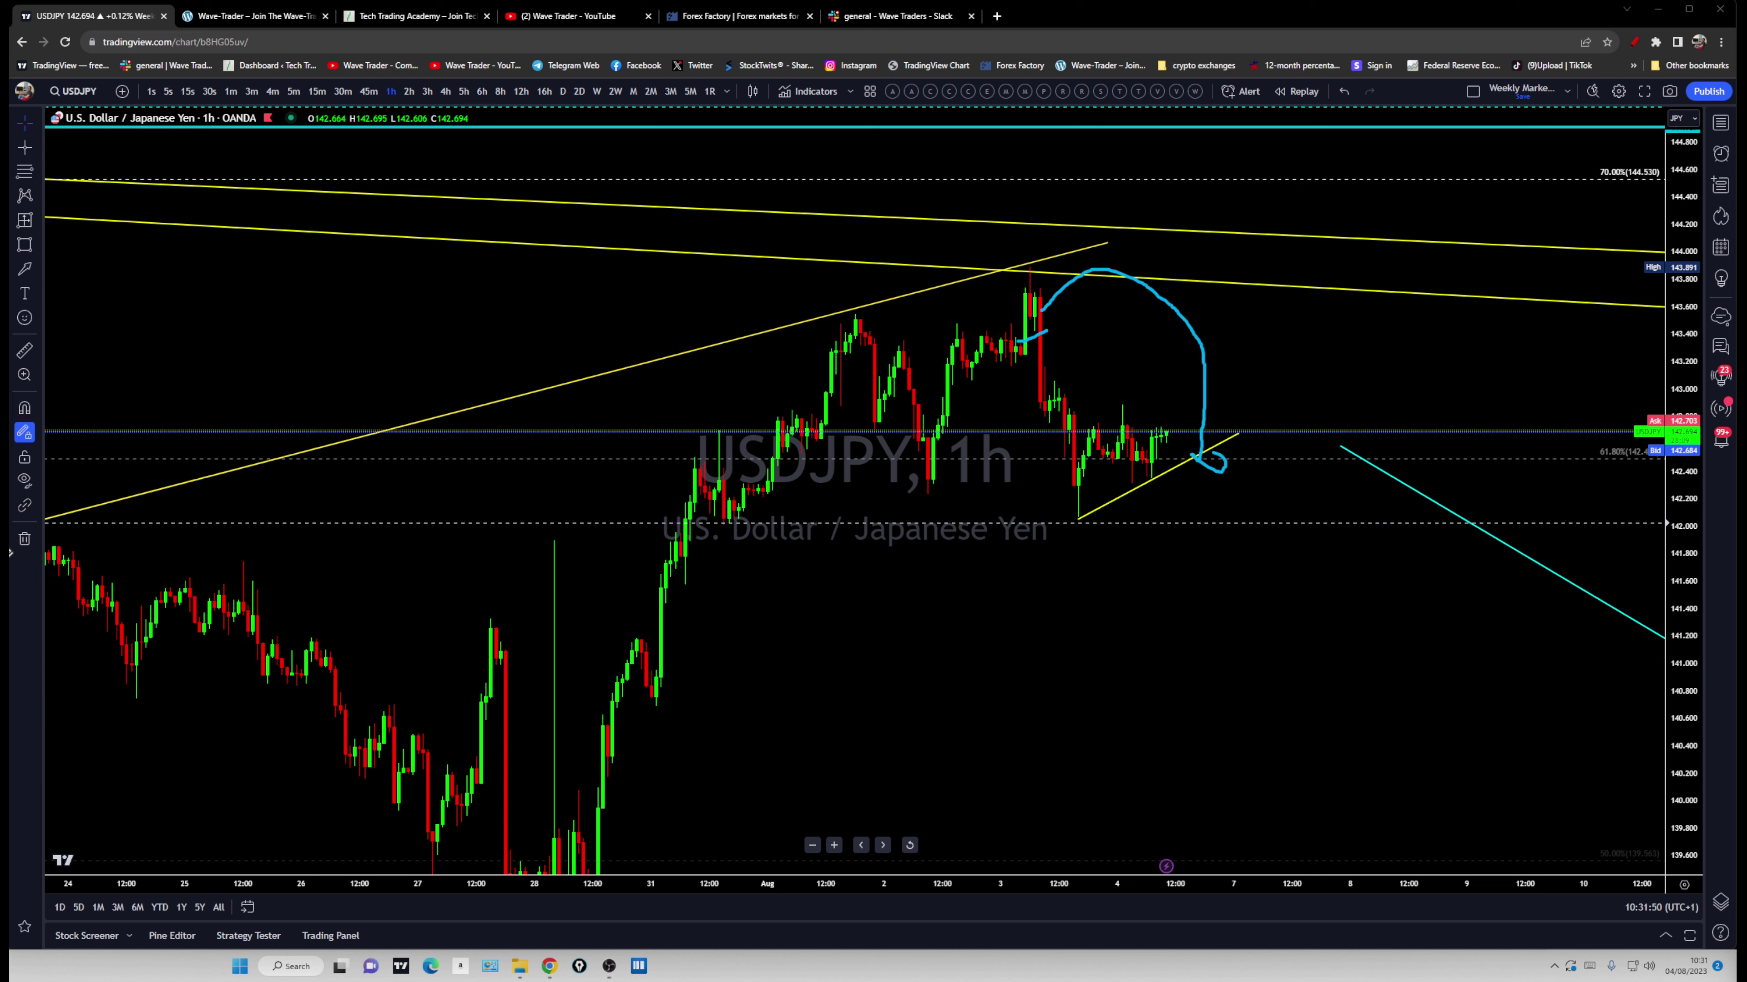
{"action": "key", "text": "Escape"}
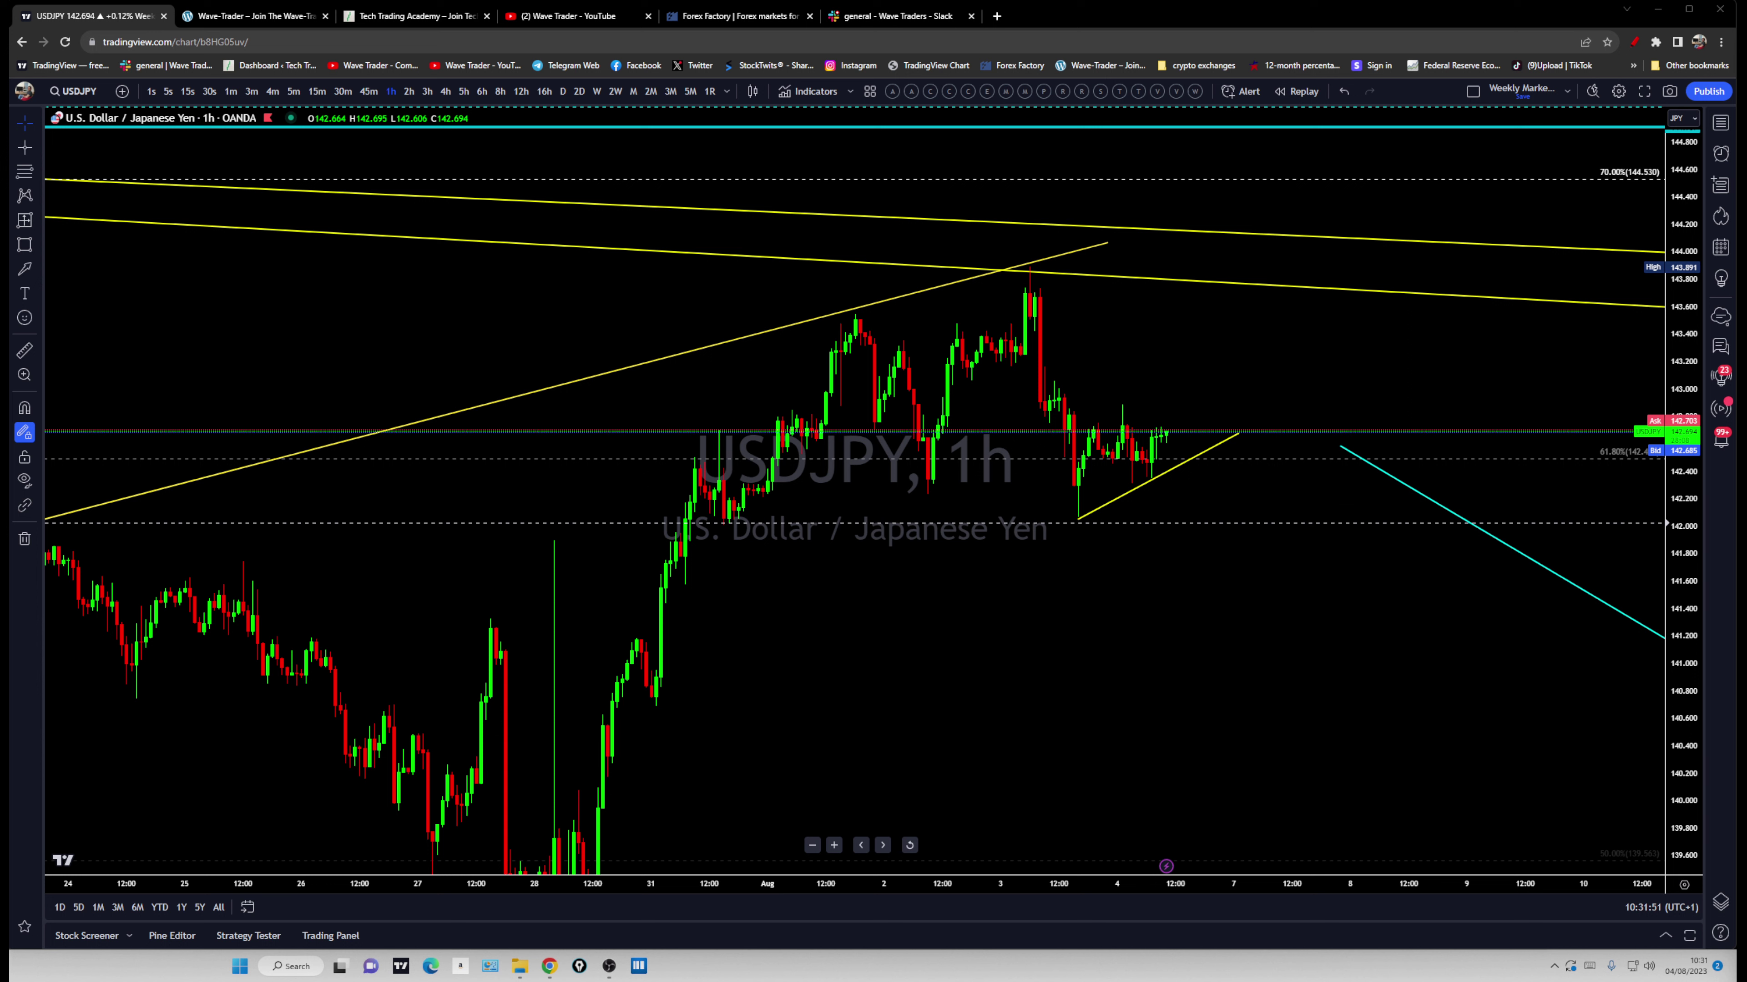
Copy USDJPY's 3 August drop as a bars pattern, position it just after the latest candle, and delete it
{"action": "left_click", "coordinate": [38, 227]}
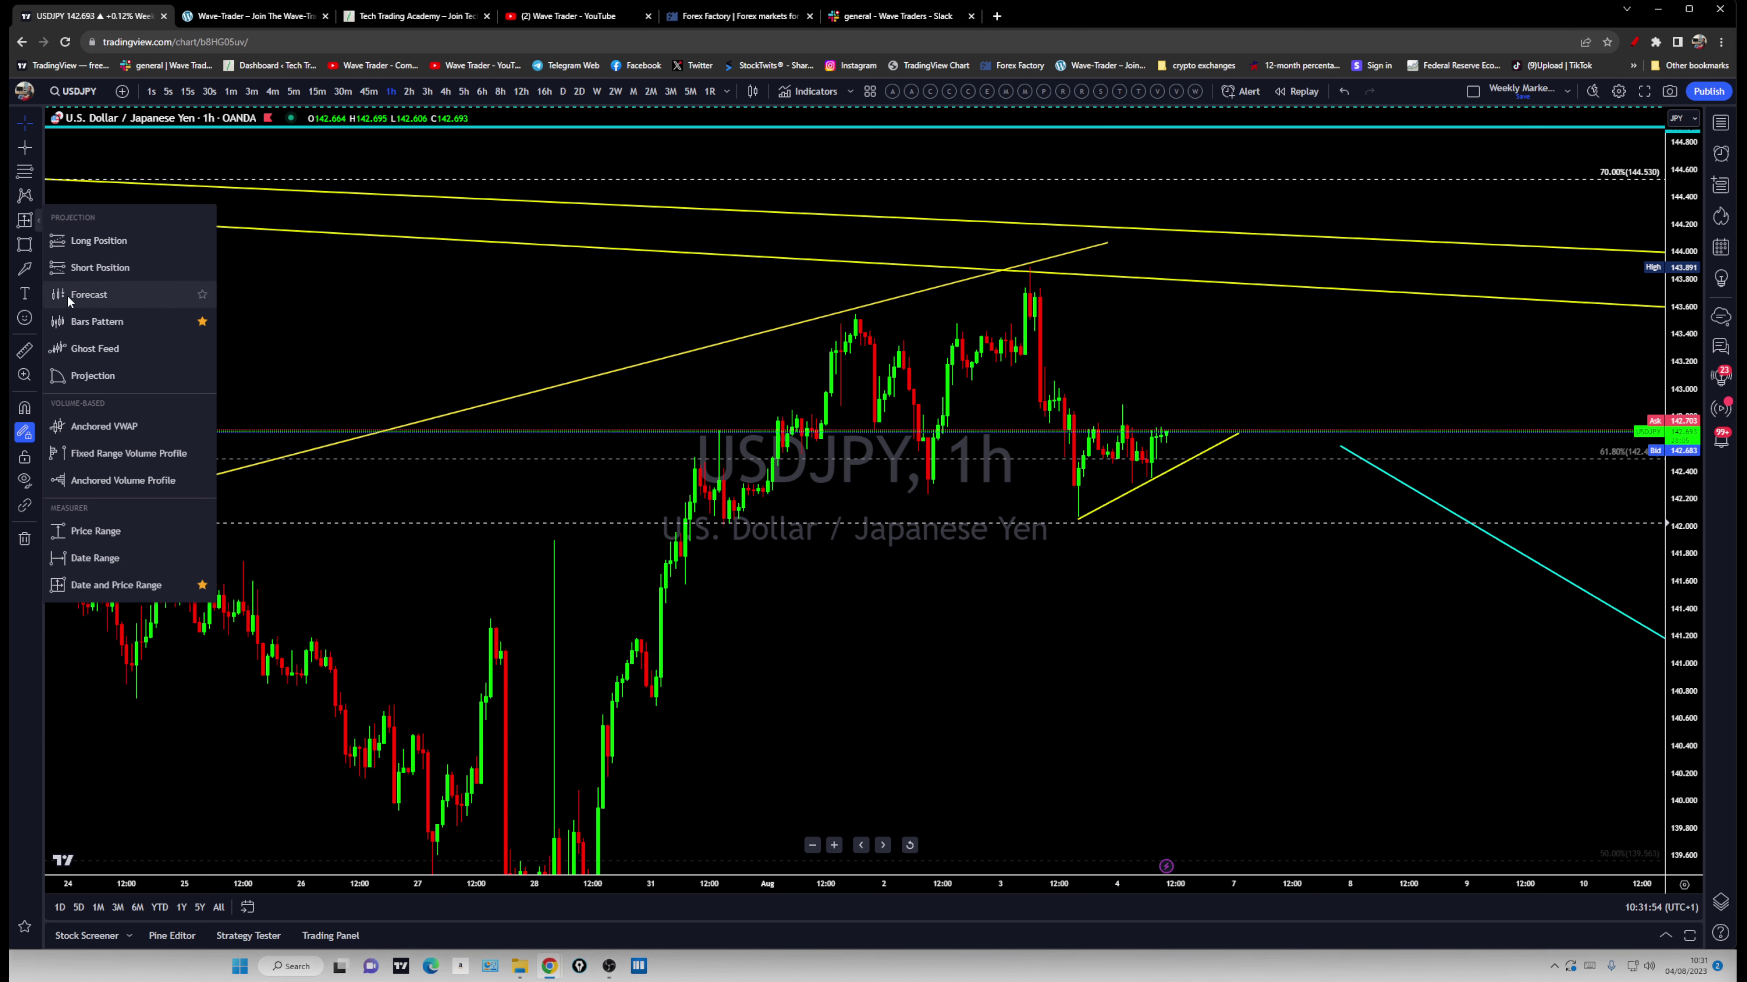
{"action": "left_click", "coordinate": [58, 319]}
{"action": "left_click", "coordinate": [1040, 251]}
{"action": "left_click", "coordinate": [1076, 421]}
{"action": "left_click_drag", "start_coordinate": [1058, 354], "coordinate": [1194, 543]}
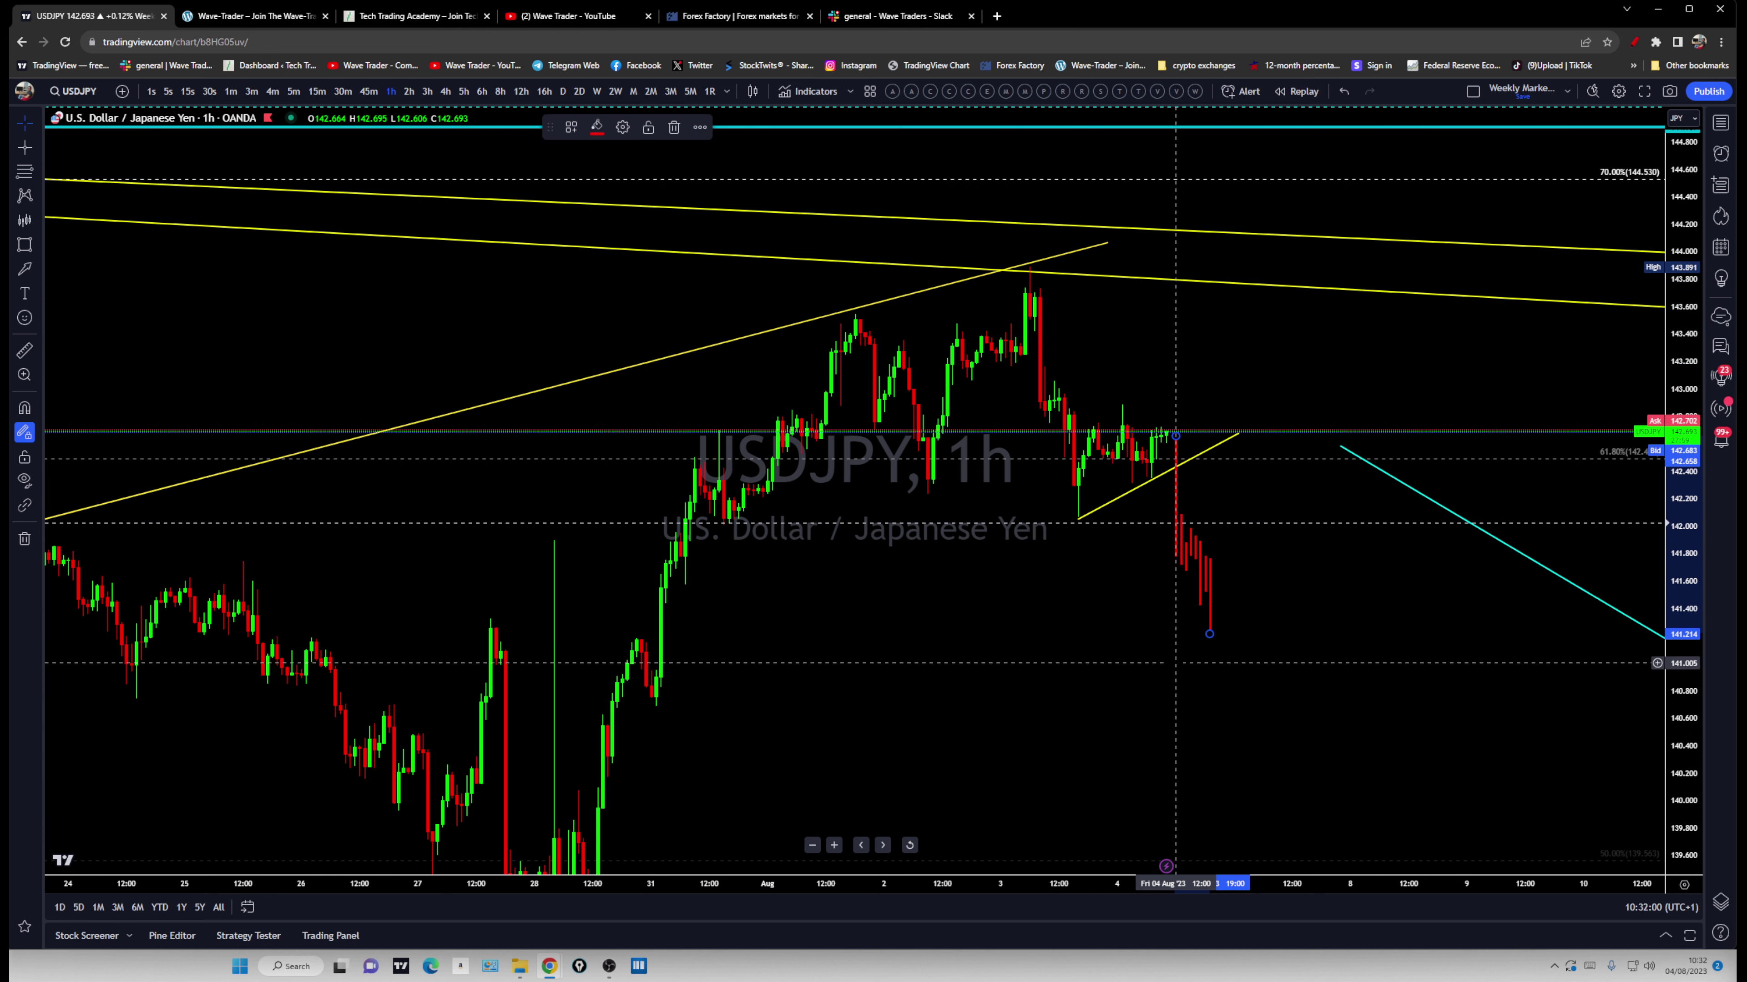
{"action": "left_click_drag", "start_coordinate": [1196, 554], "coordinate": [1215, 552]}
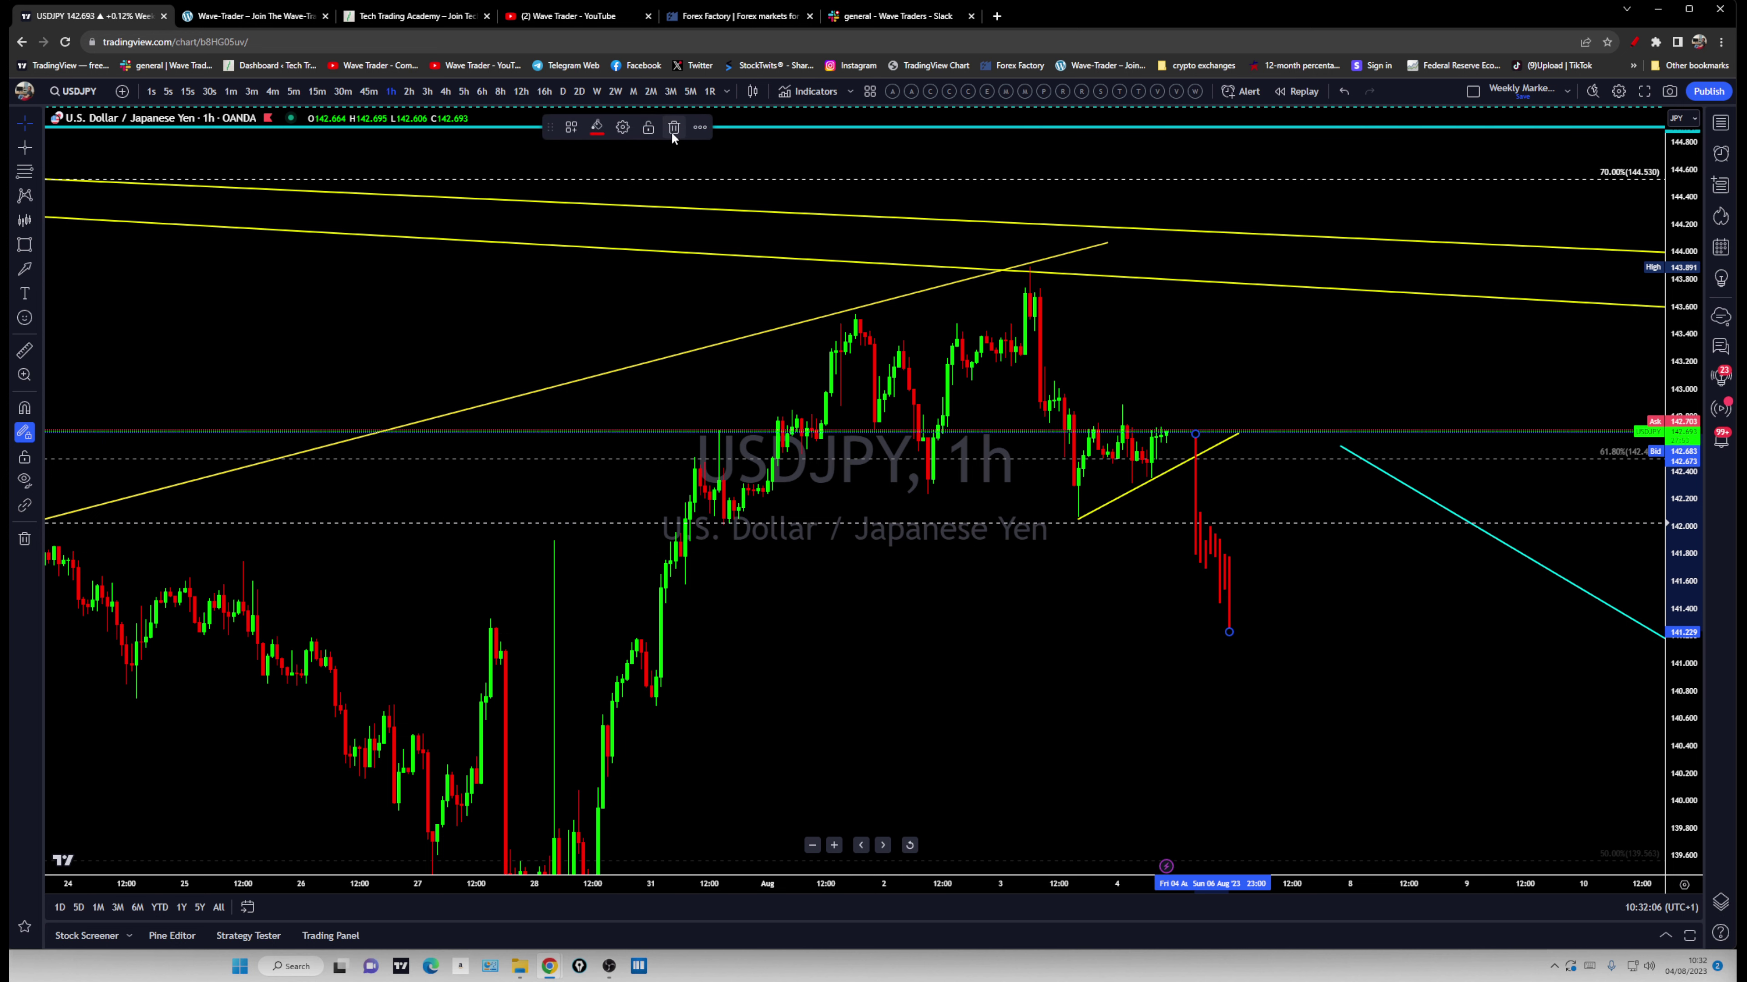
{"action": "key", "text": "Delete"}
Copy USDJPY's 2–3 August rise as a bars pattern and place it directly after the latest candle
{"action": "left_click", "coordinate": [25, 220]}
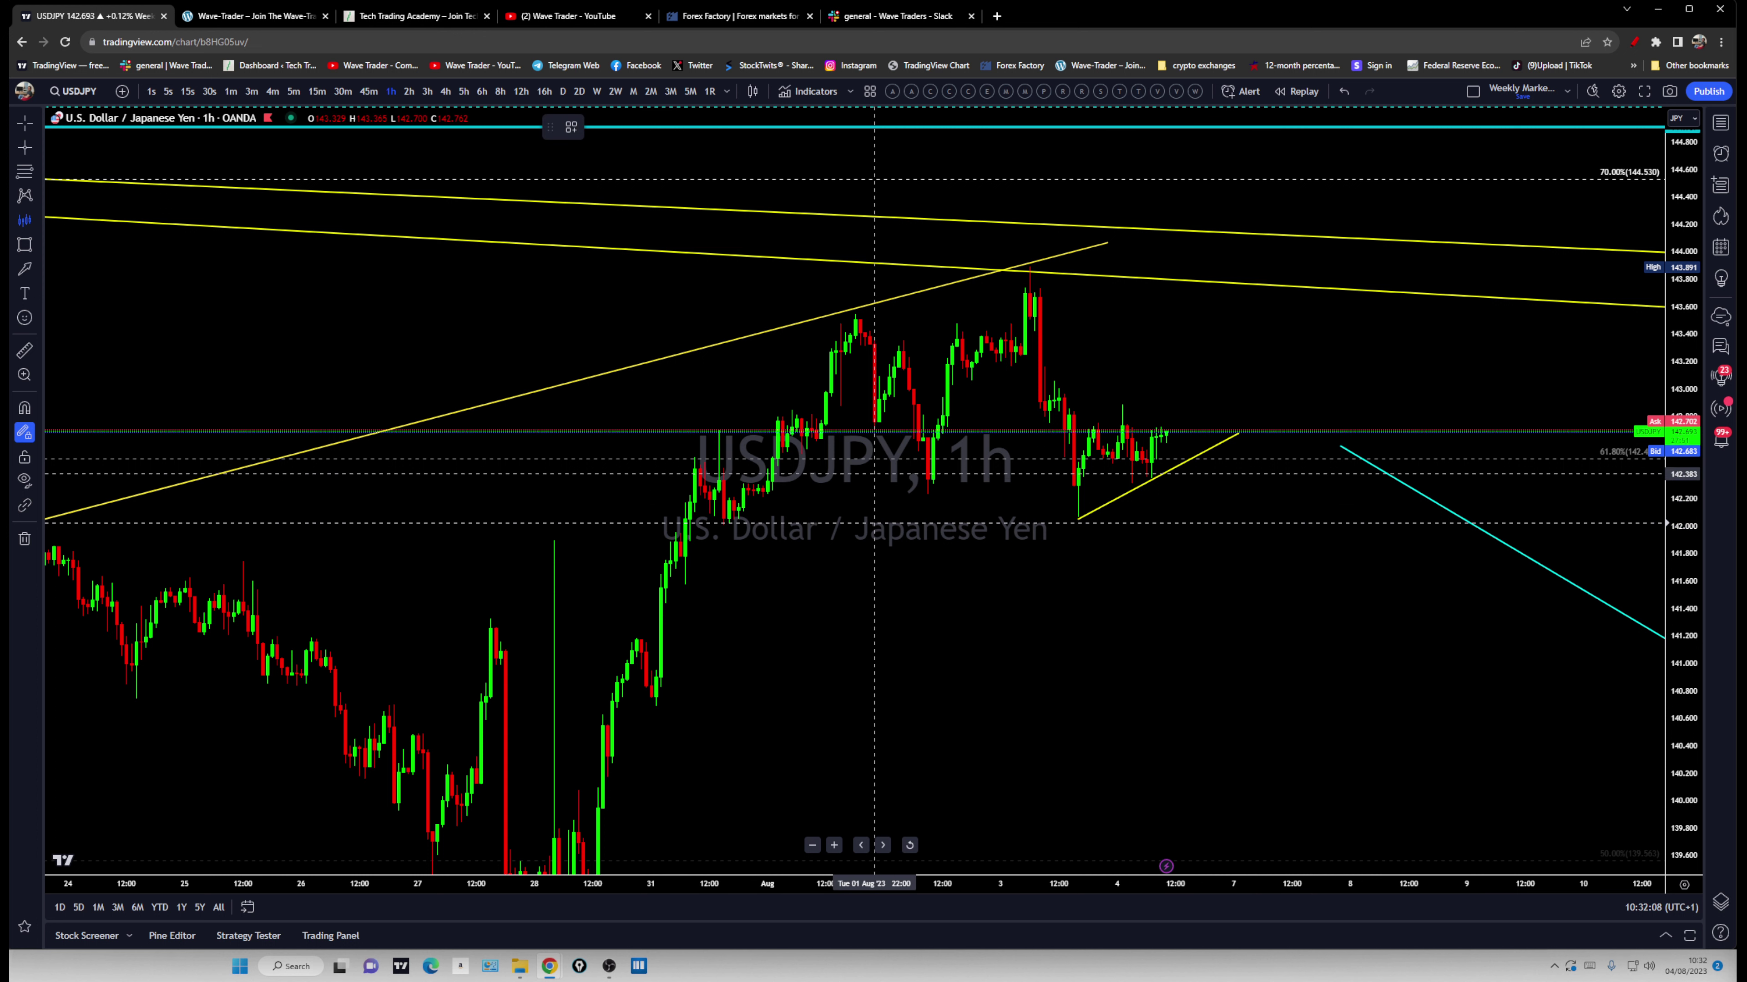
{"action": "left_click", "coordinate": [1025, 269]}
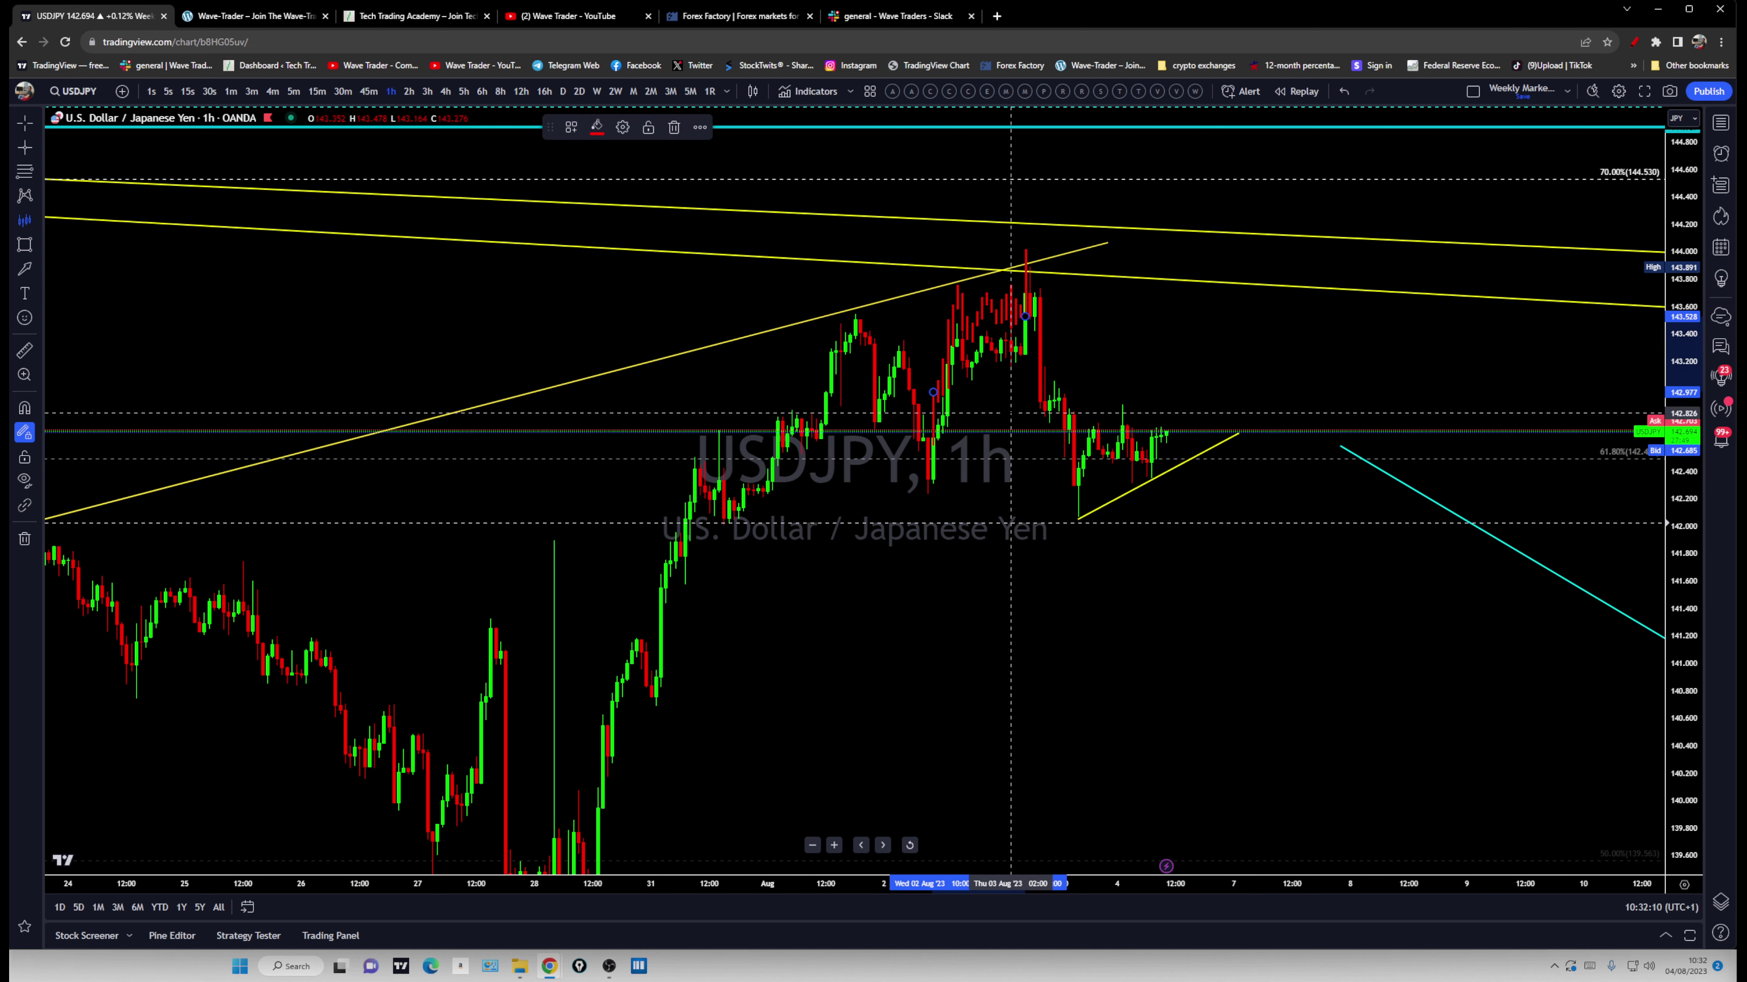
{"action": "left_click_drag", "start_coordinate": [990, 304], "coordinate": [1244, 316]}
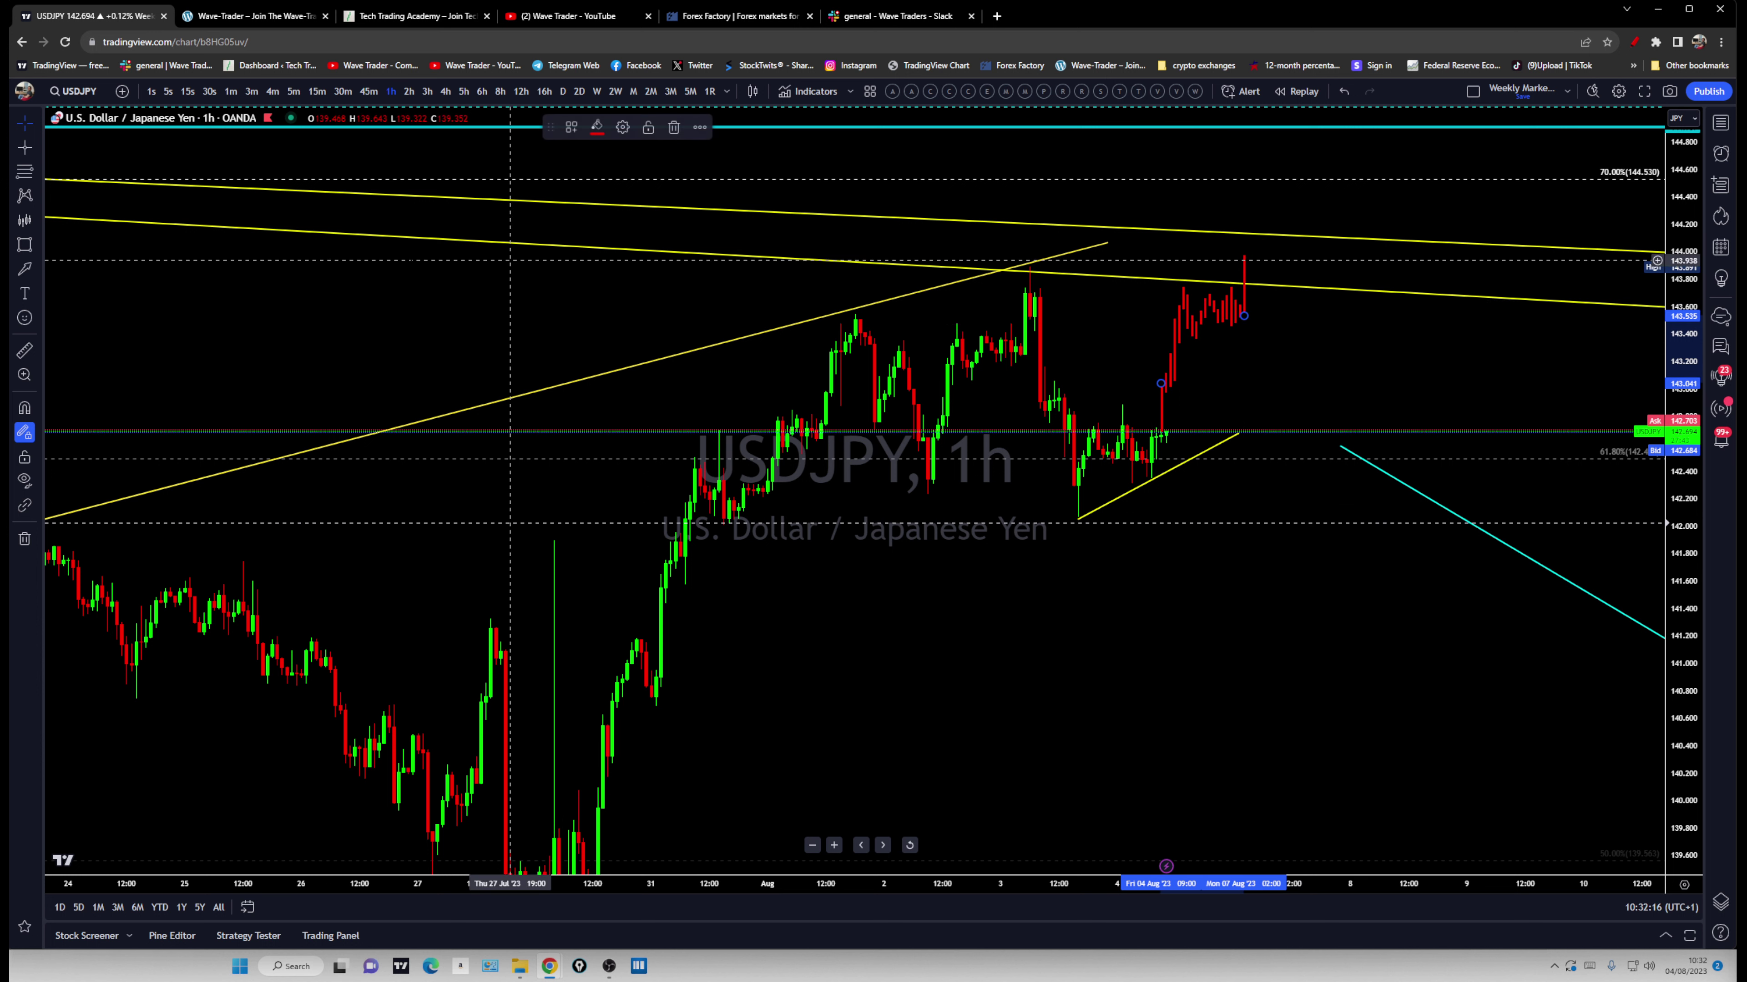
Sketch a rising pen channel around the August swings with a drop from the bars pattern's peak, mark the highs, and clear the strokes
{"action": "left_click_drag", "start_coordinate": [840, 315], "coordinate": [1310, 225]}
{"action": "mouse_move", "coordinate": [688, 590]}
{"action": "left_mouse_down"}
{"action": "mouse_move", "coordinate": [958, 560]}
{"action": "mouse_move", "coordinate": [1673, 390]}
{"action": "mouse_move", "coordinate": [1668, 374]}
{"action": "left_mouse_up"}
{"action": "mouse_move", "coordinate": [1243, 256]}
{"action": "left_mouse_down"}
{"action": "mouse_move", "coordinate": [1262, 246]}
{"action": "mouse_move", "coordinate": [1329, 461]}
{"action": "mouse_move", "coordinate": [1337, 445]}
{"action": "left_mouse_up"}
{"action": "left_click_drag", "start_coordinate": [1025, 303], "coordinate": [1094, 493]}
{"action": "left_click_drag", "start_coordinate": [1310, 225], "coordinate": [1516, 143]}
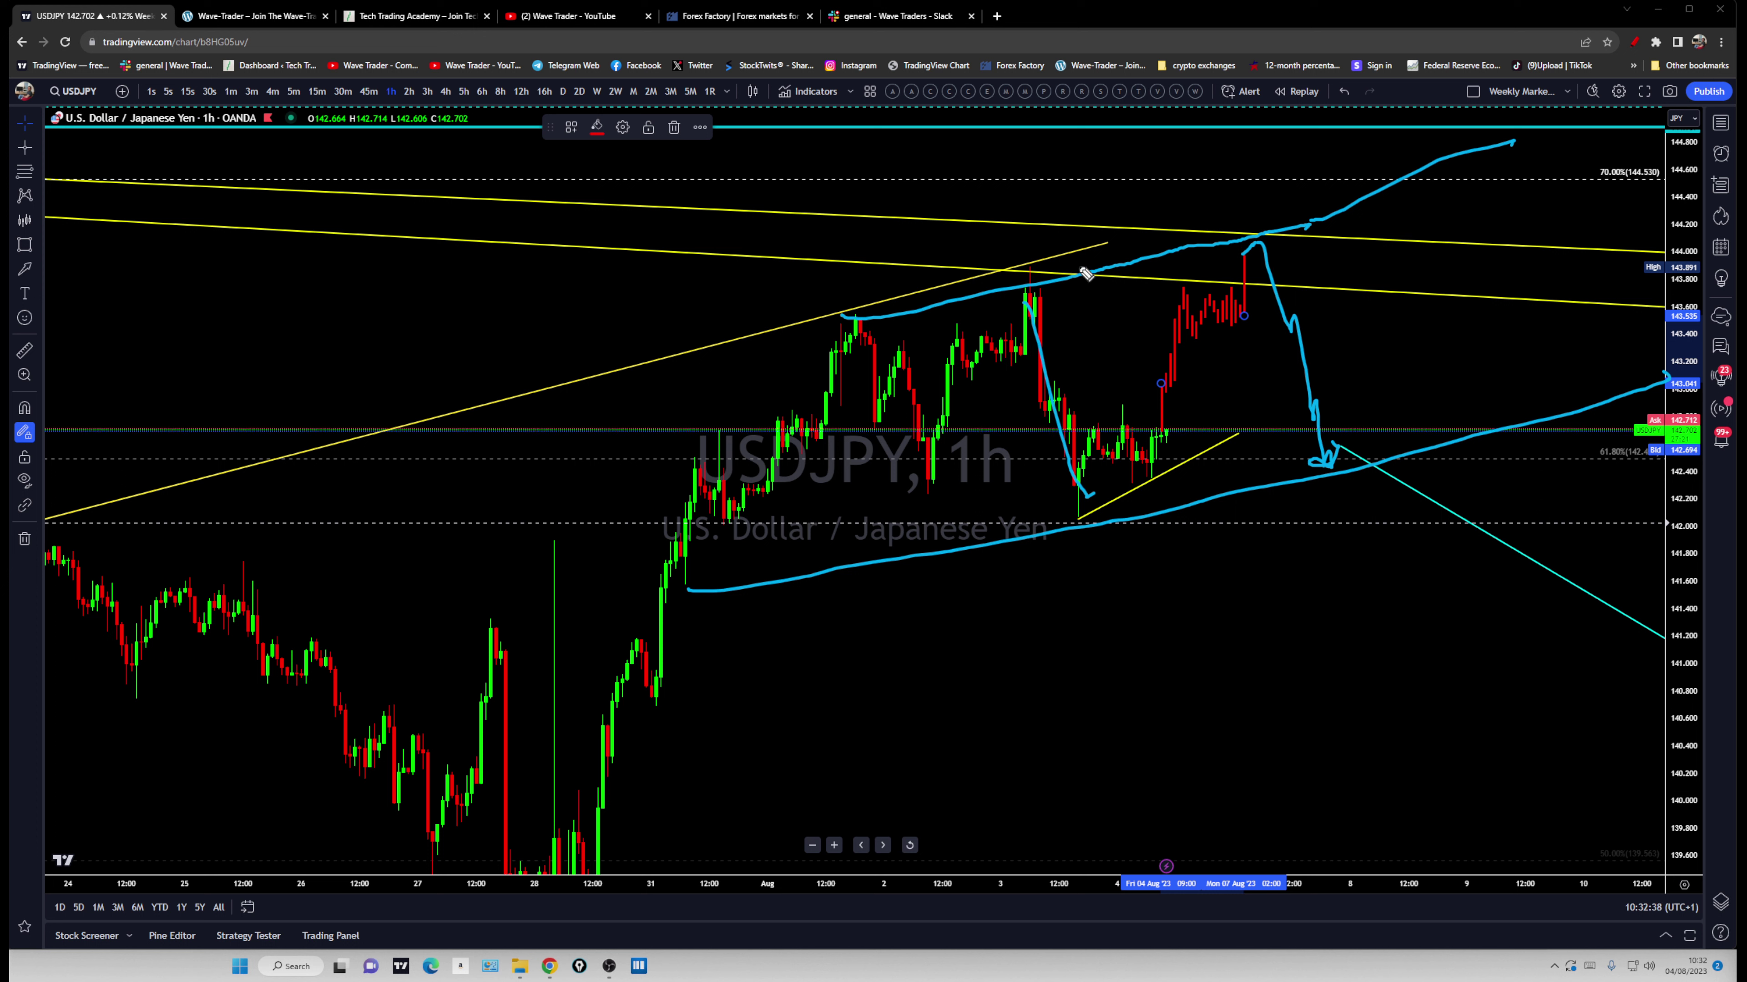
{"action": "left_click_drag", "start_coordinate": [822, 325], "coordinate": [866, 322]}
{"action": "left_click_drag", "start_coordinate": [1016, 270], "coordinate": [1070, 259]}
{"action": "left_click_drag", "start_coordinate": [1227, 240], "coordinate": [1259, 238]}
{"action": "key", "text": "ctrl+shift+7"}
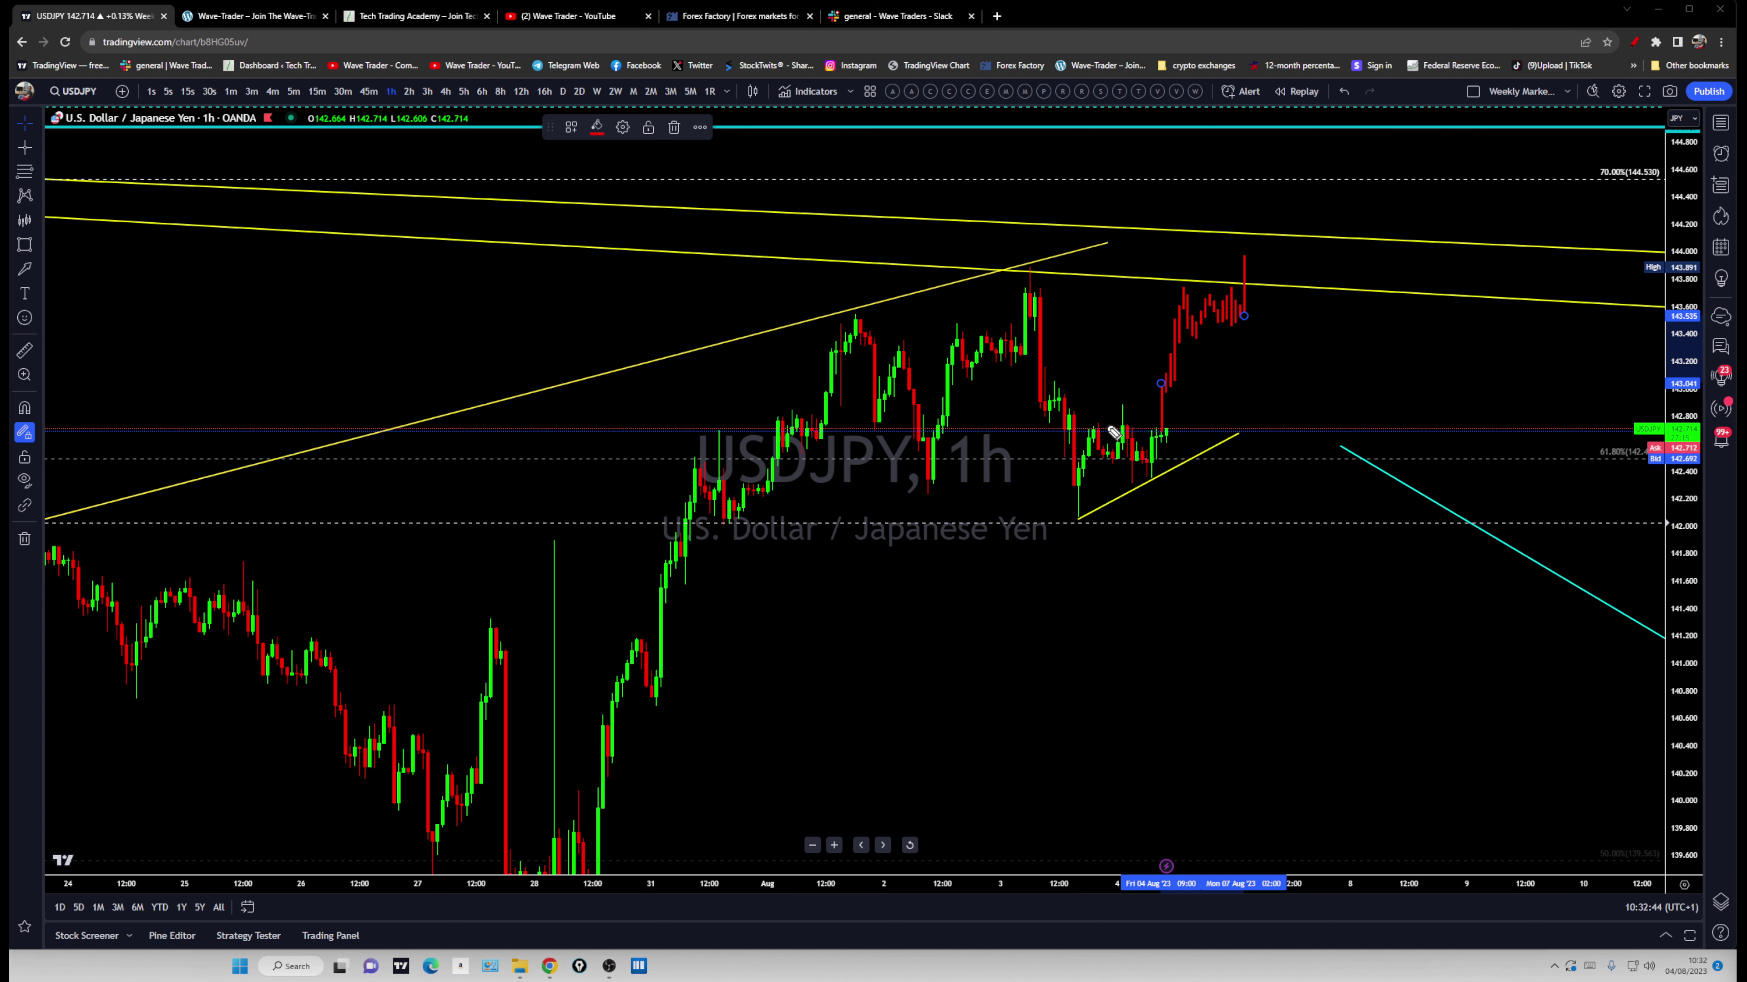
Sketch the latest consolidation's limits, a rise to the upper yellow trendline and an alternative deep drop with the pen, then clear everything
{"action": "mouse_move", "coordinate": [1092, 418]}
{"action": "left_mouse_down"}
{"action": "mouse_move", "coordinate": [1157, 422]}
{"action": "mouse_move", "coordinate": [1173, 435]}
{"action": "mouse_move", "coordinate": [1100, 459]}
{"action": "mouse_move", "coordinate": [1153, 468]}
{"action": "mouse_move", "coordinate": [1174, 424]}
{"action": "left_mouse_up"}
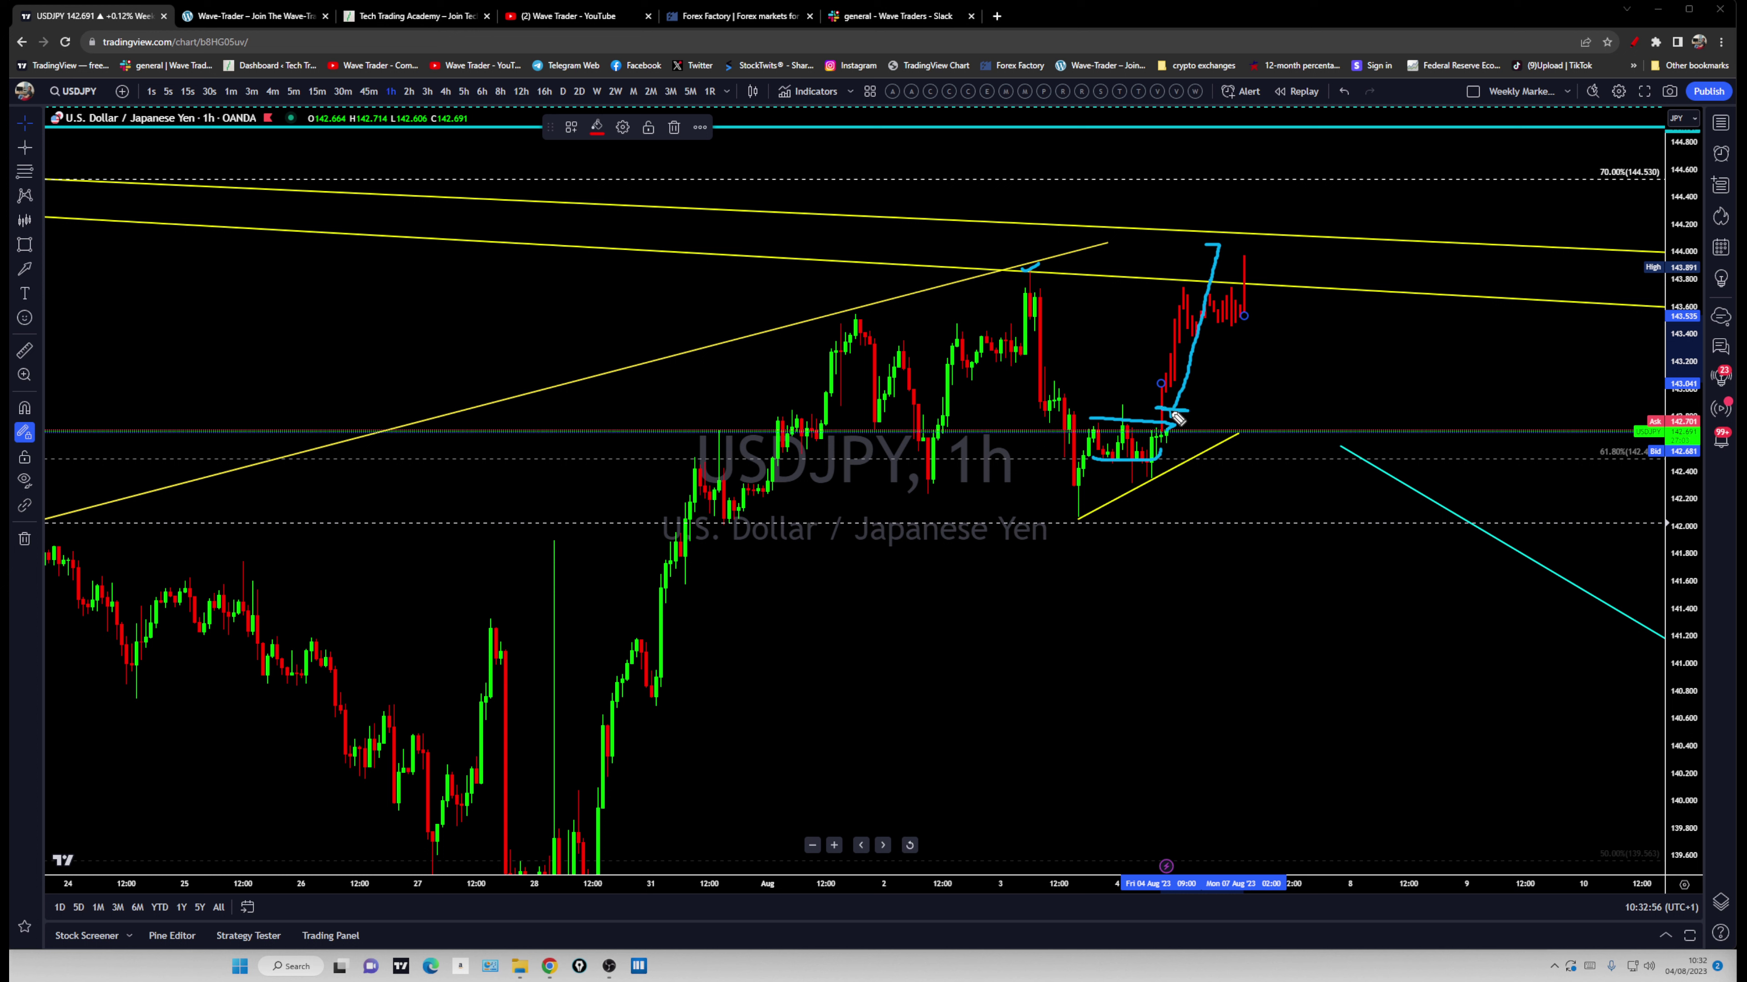
{"action": "left_click_drag", "start_coordinate": [1190, 456], "coordinate": [1167, 486]}
{"action": "left_click_drag", "start_coordinate": [1197, 320], "coordinate": [1219, 240]}
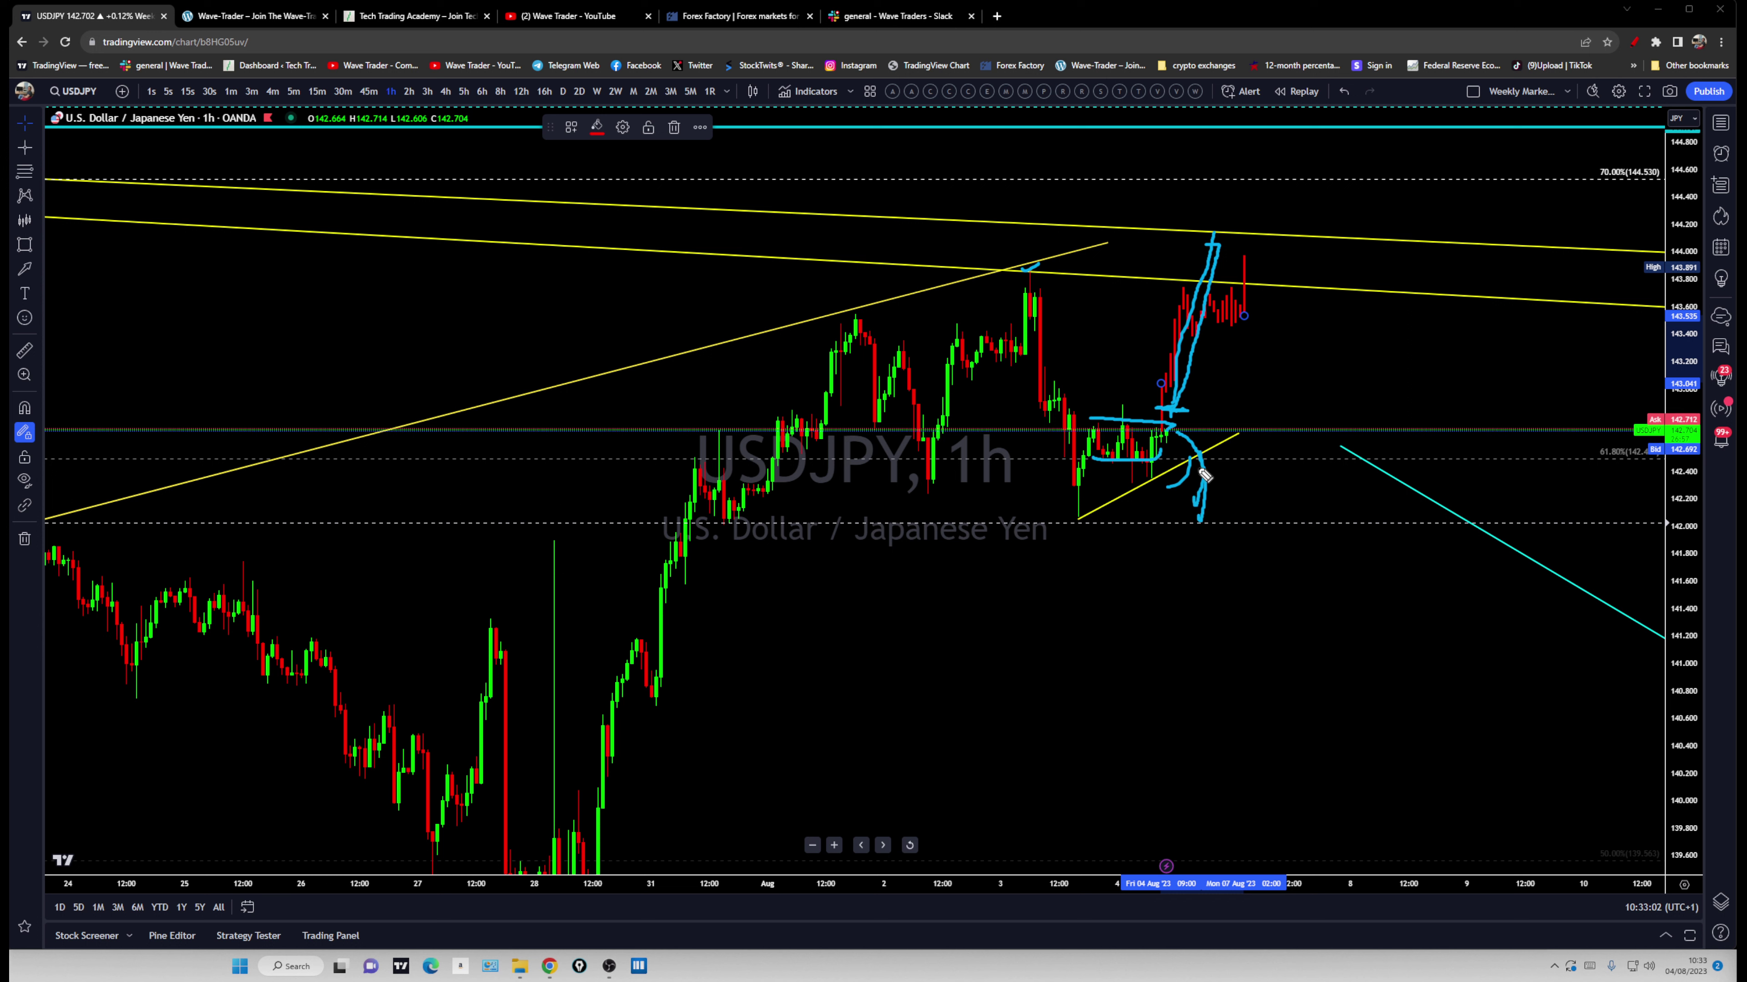
{"action": "left_click_drag", "start_coordinate": [1157, 391], "coordinate": [1188, 389]}
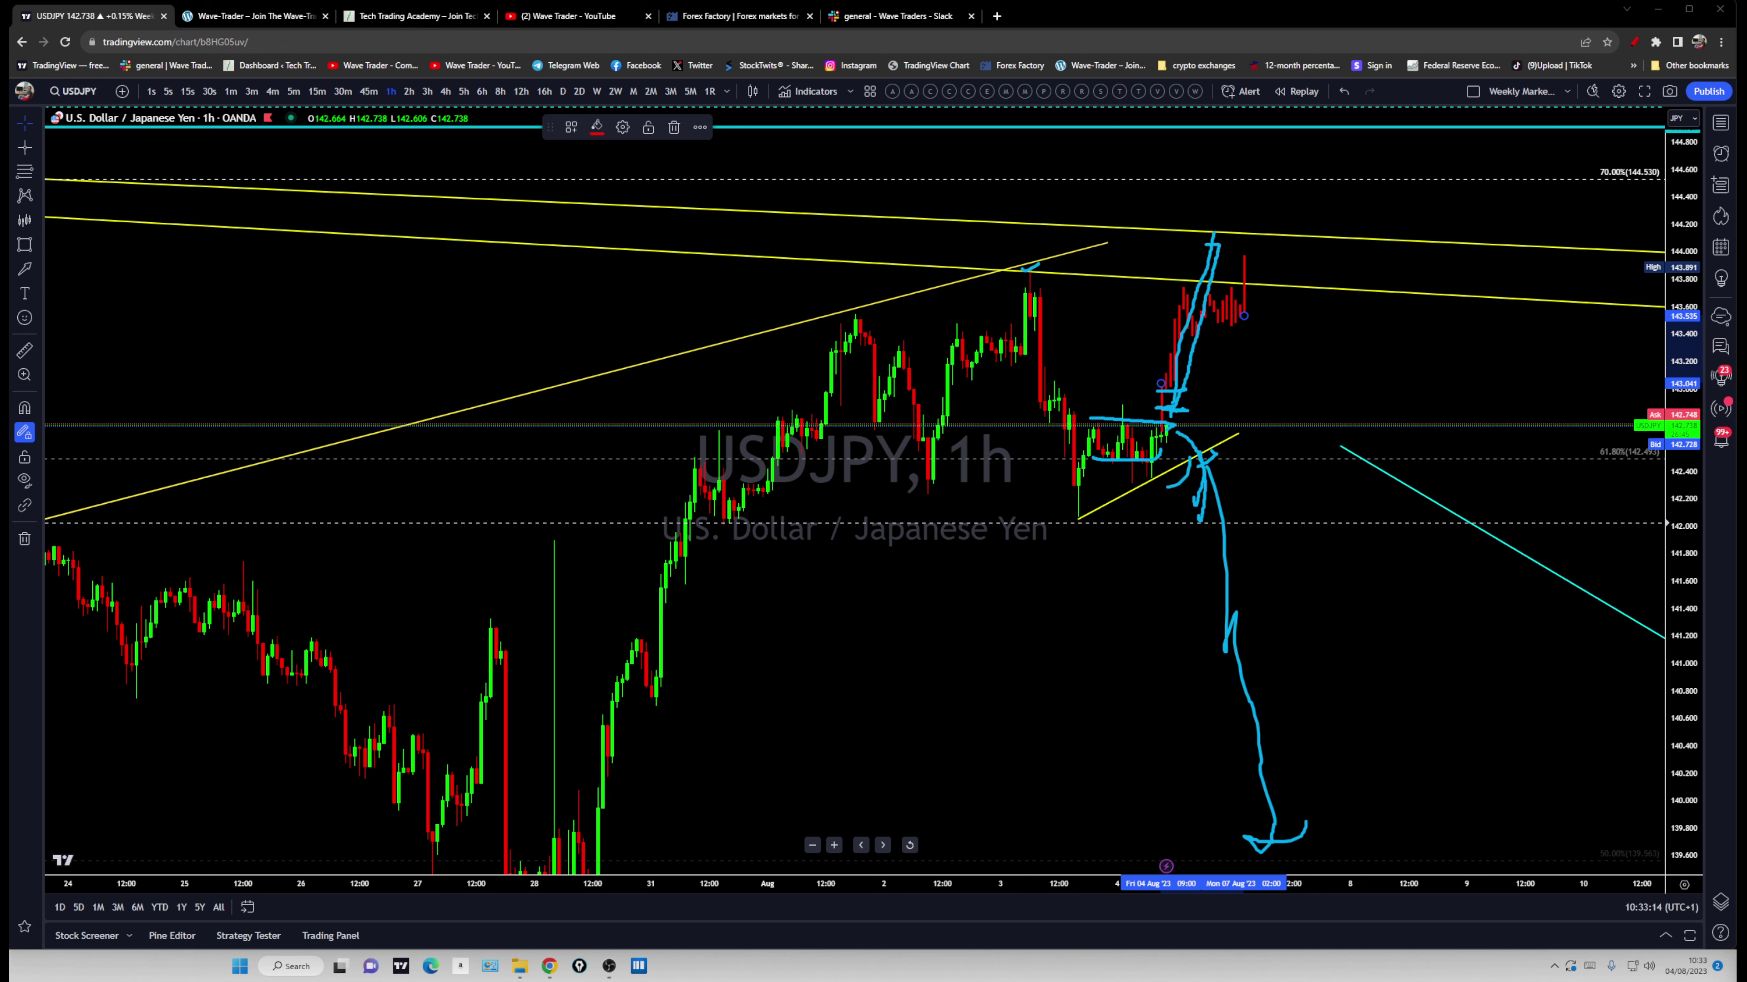
{"action": "key", "text": "Escape"}
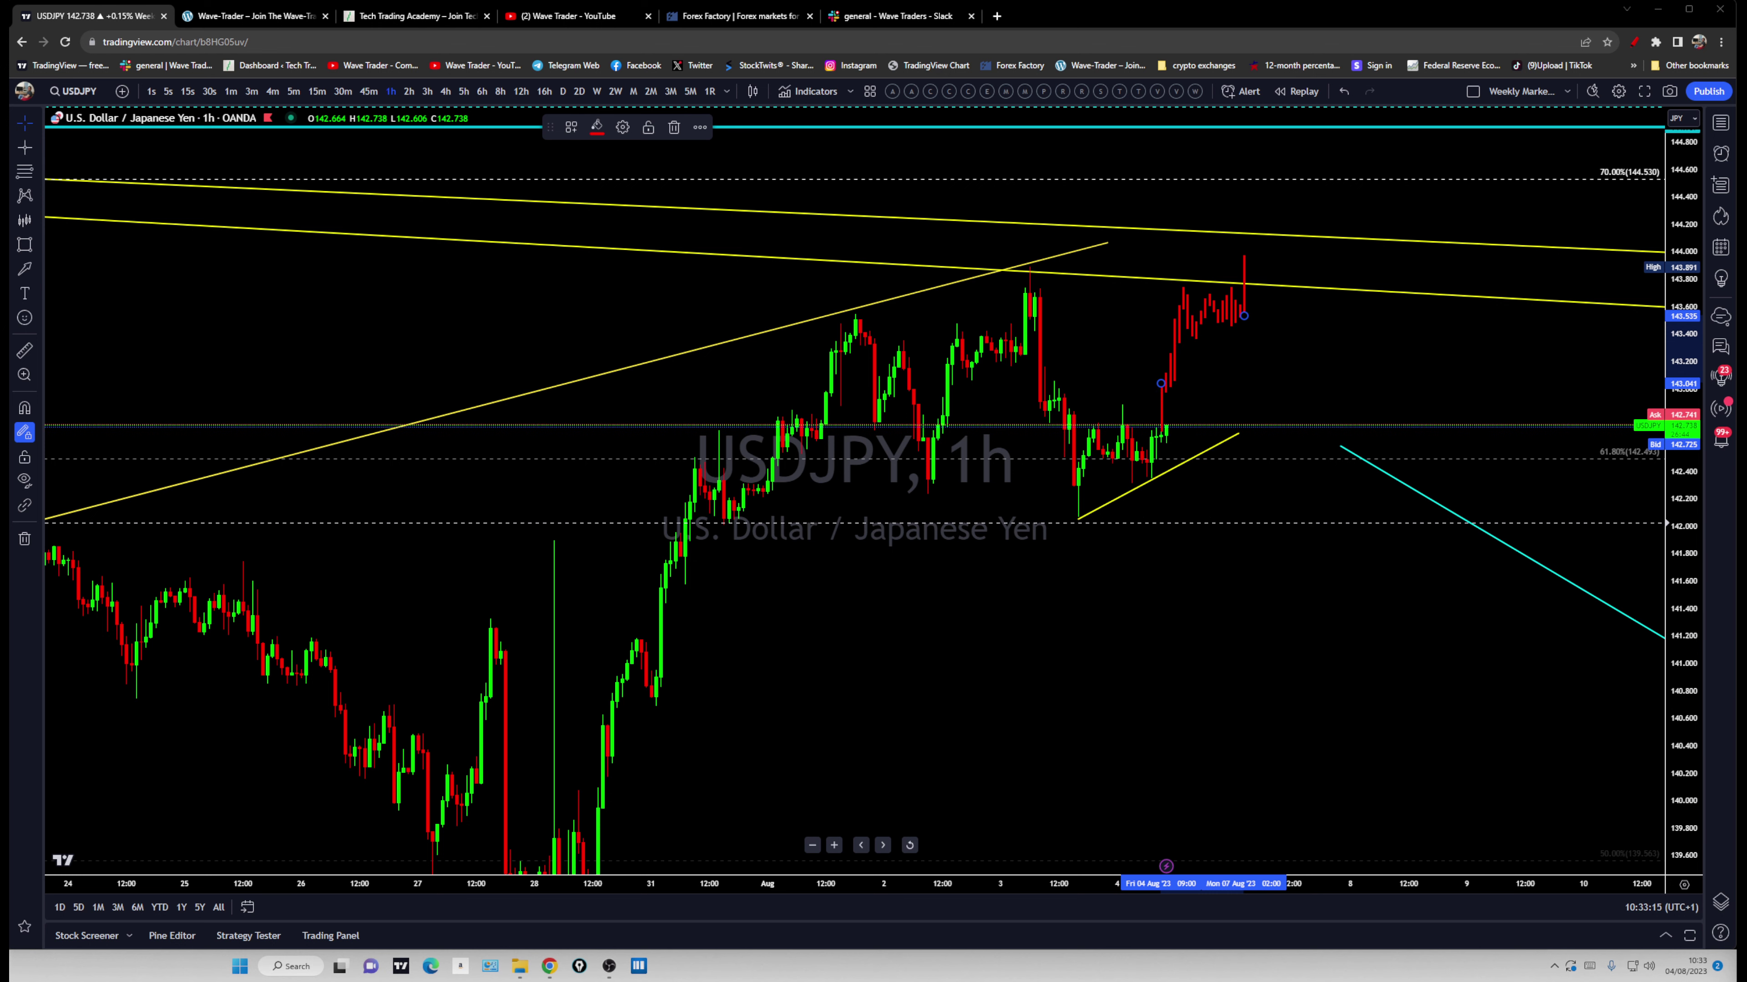
Reset the chart view and extend the rising yellow trendline's start slightly further back on 20 July
{"action": "left_click", "coordinate": [909, 845]}
{"action": "scroll", "coordinate": [1379, 595], "scroll_direction": "down", "scroll_amount": 5}
{"action": "left_click_drag", "start_coordinate": [1497, 550], "coordinate": [1244, 550]}
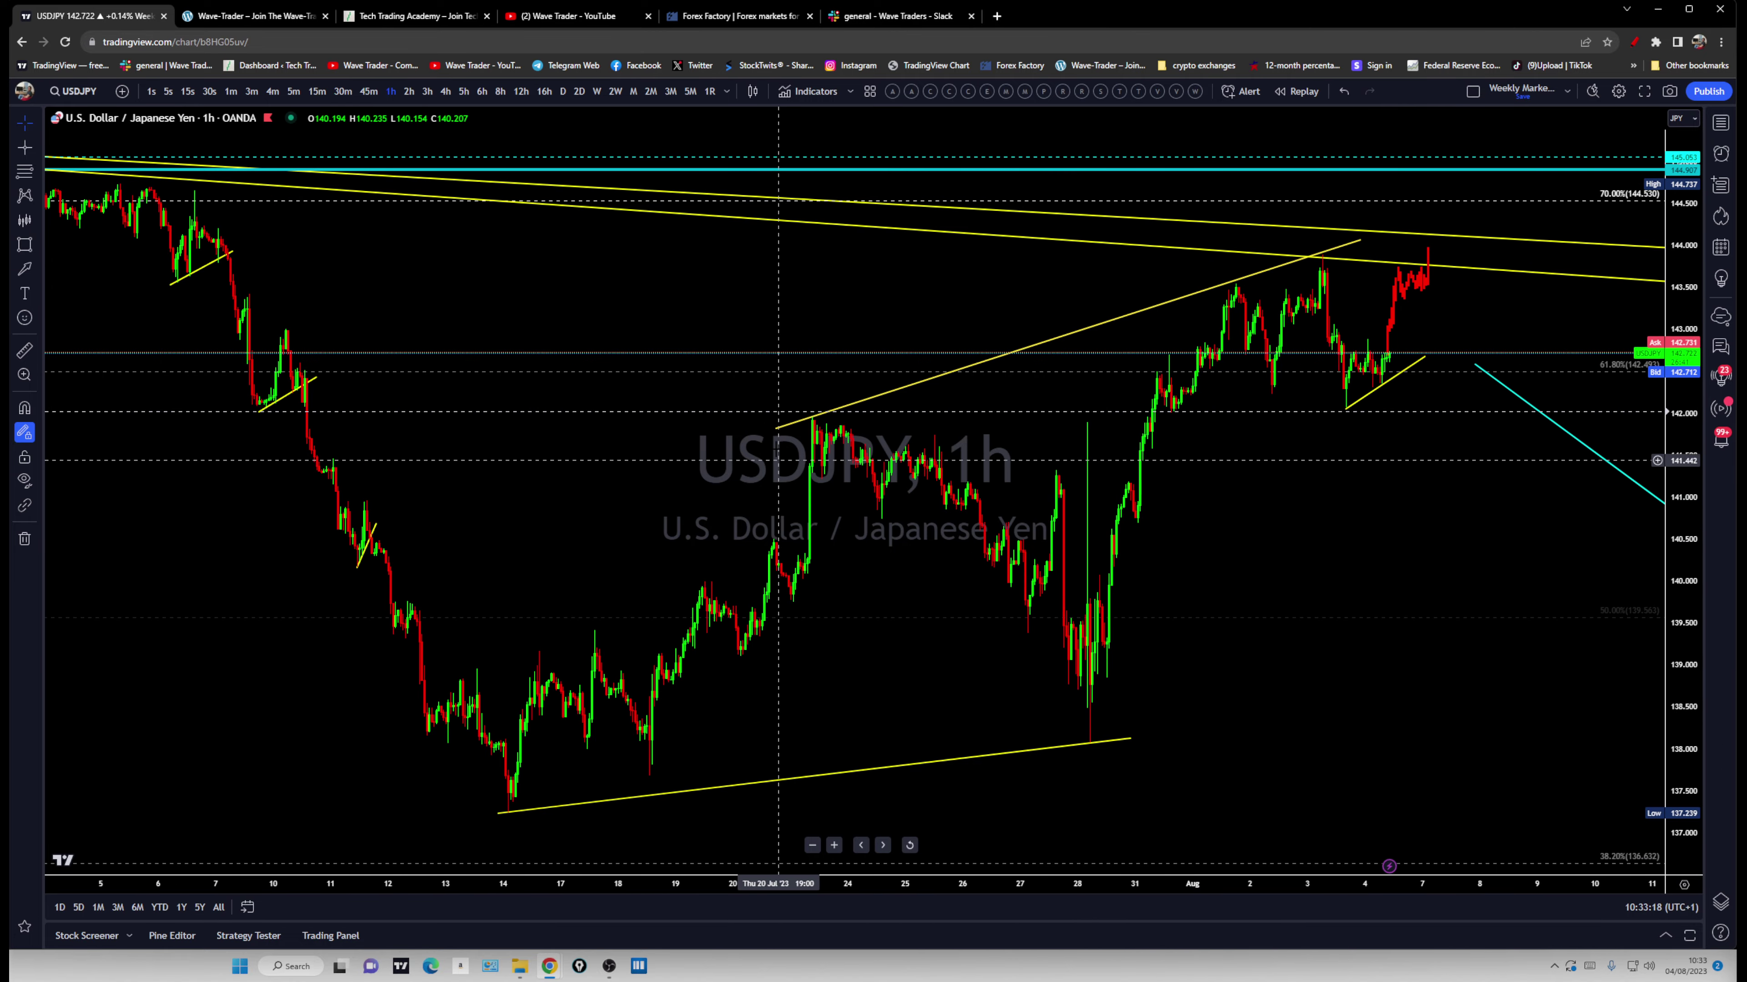
{"action": "left_click_drag", "start_coordinate": [777, 429], "coordinate": [763, 434]}
{"action": "left_click_drag", "start_coordinate": [1376, 698], "coordinate": [1300, 696]}
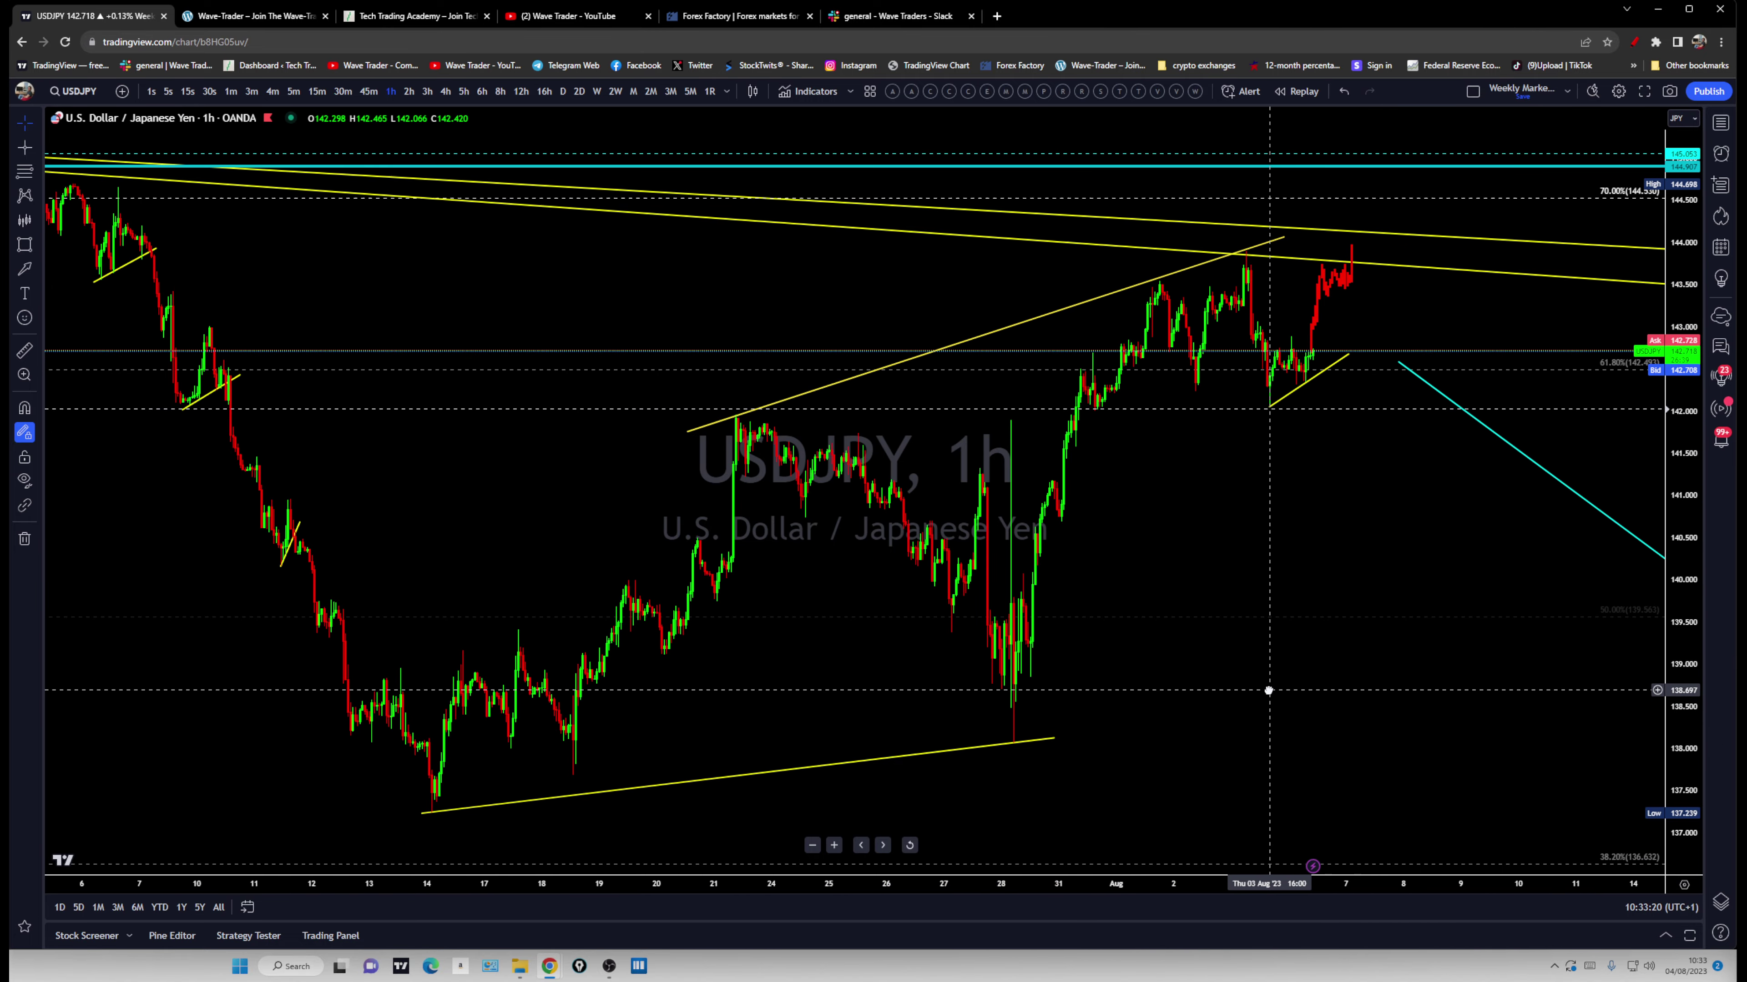
Delete the bars pattern projected after the latest candle
{"action": "left_click_drag", "start_coordinate": [1326, 283], "coordinate": [1389, 275]}
{"action": "left_click", "coordinate": [1331, 417]}
{"action": "left_click", "coordinate": [674, 126]}
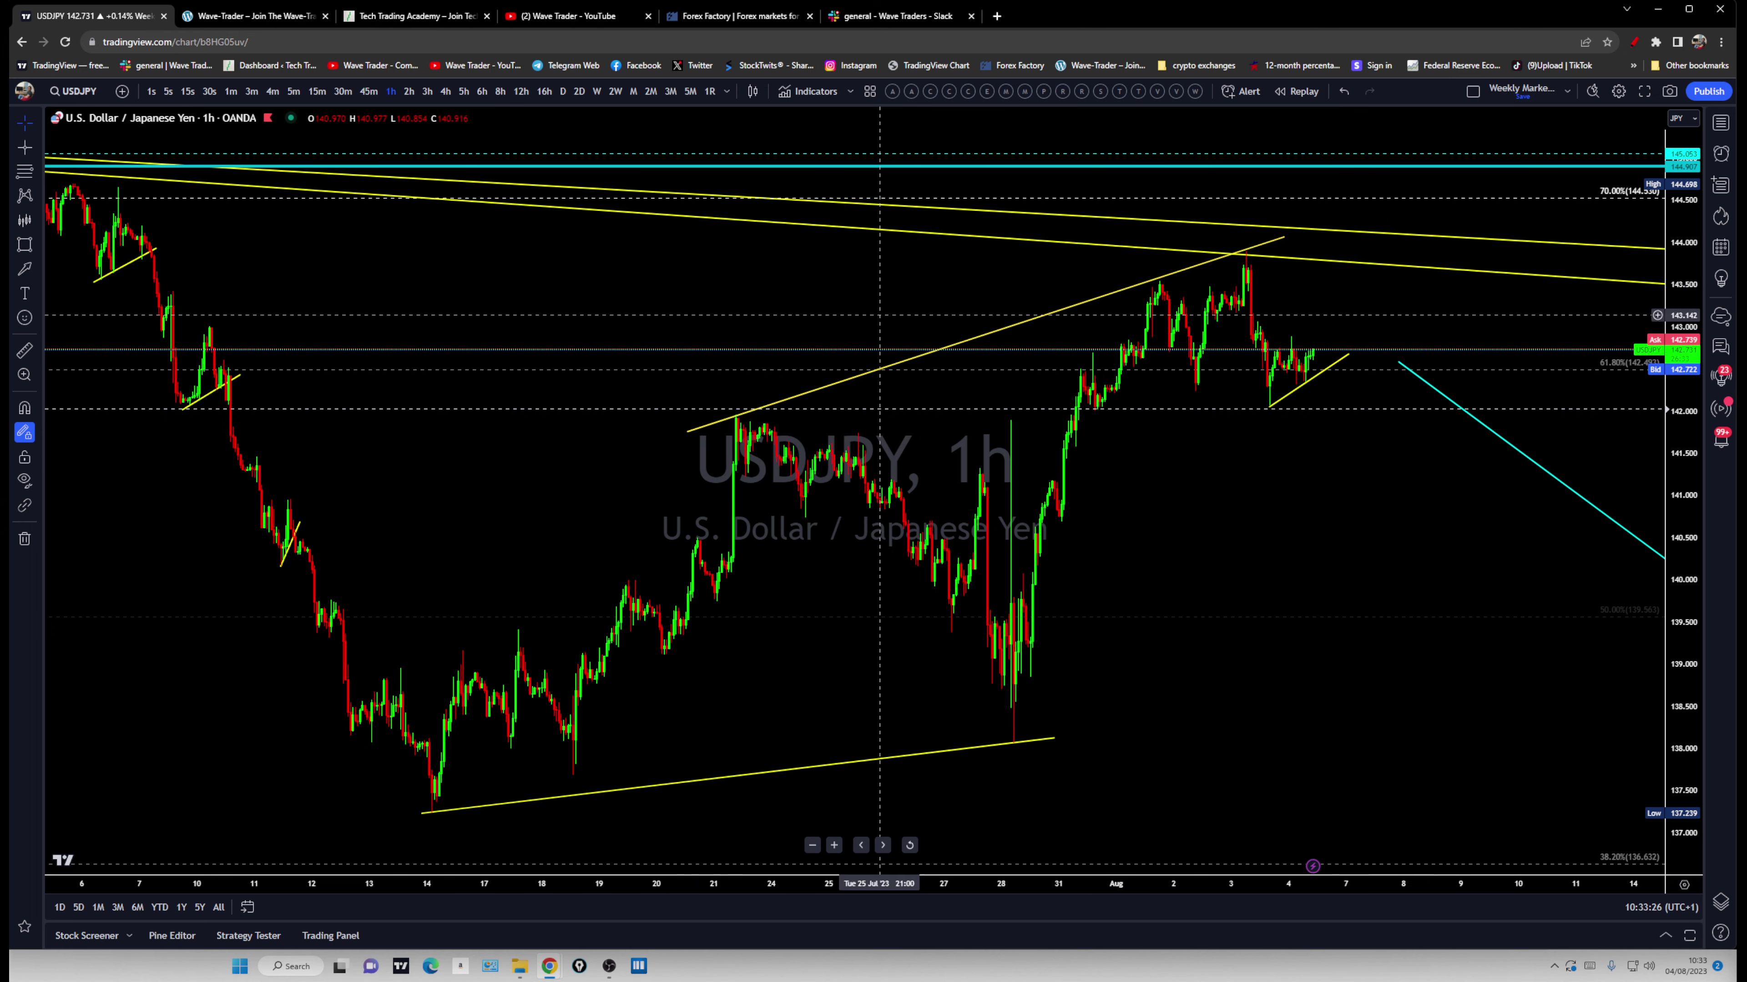
Raise the cyan projection line, and draw a trend line from beside the latest candle up to the upper yellow trendline at about 144.11
{"action": "scroll", "coordinate": [1217, 635], "scroll_direction": "down", "scroll_amount": 3}
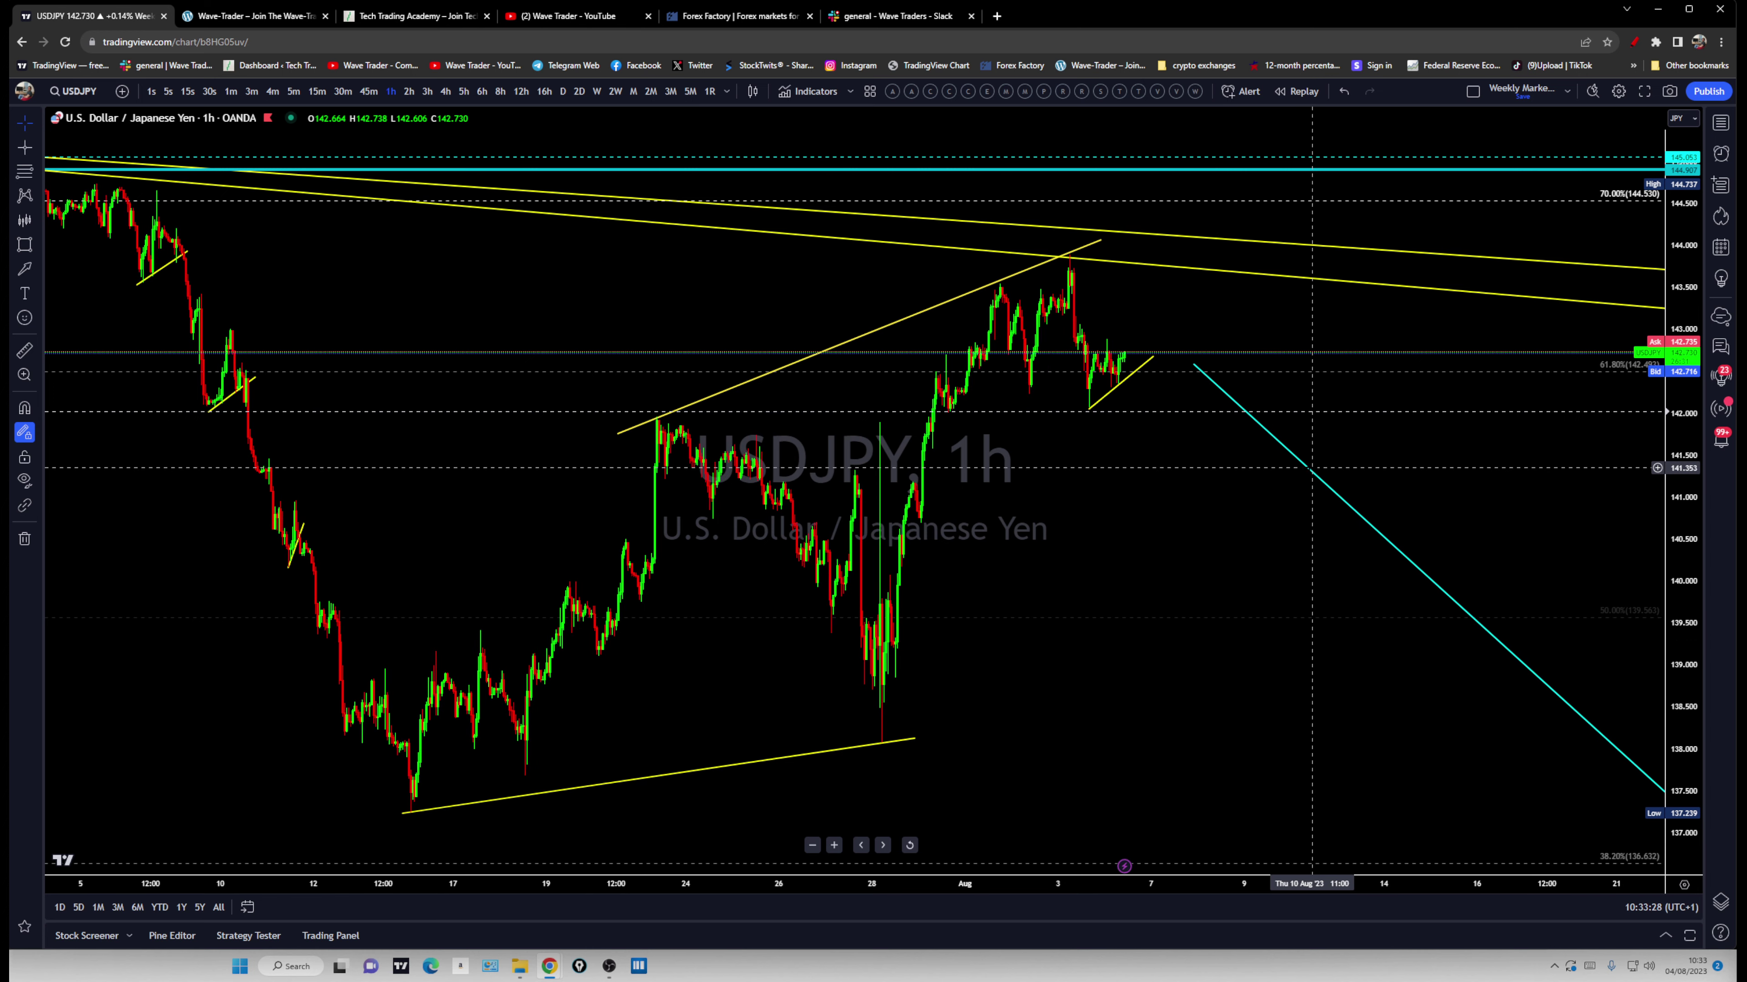
{"action": "left_click_drag", "start_coordinate": [1306, 468], "coordinate": [1353, 375]}
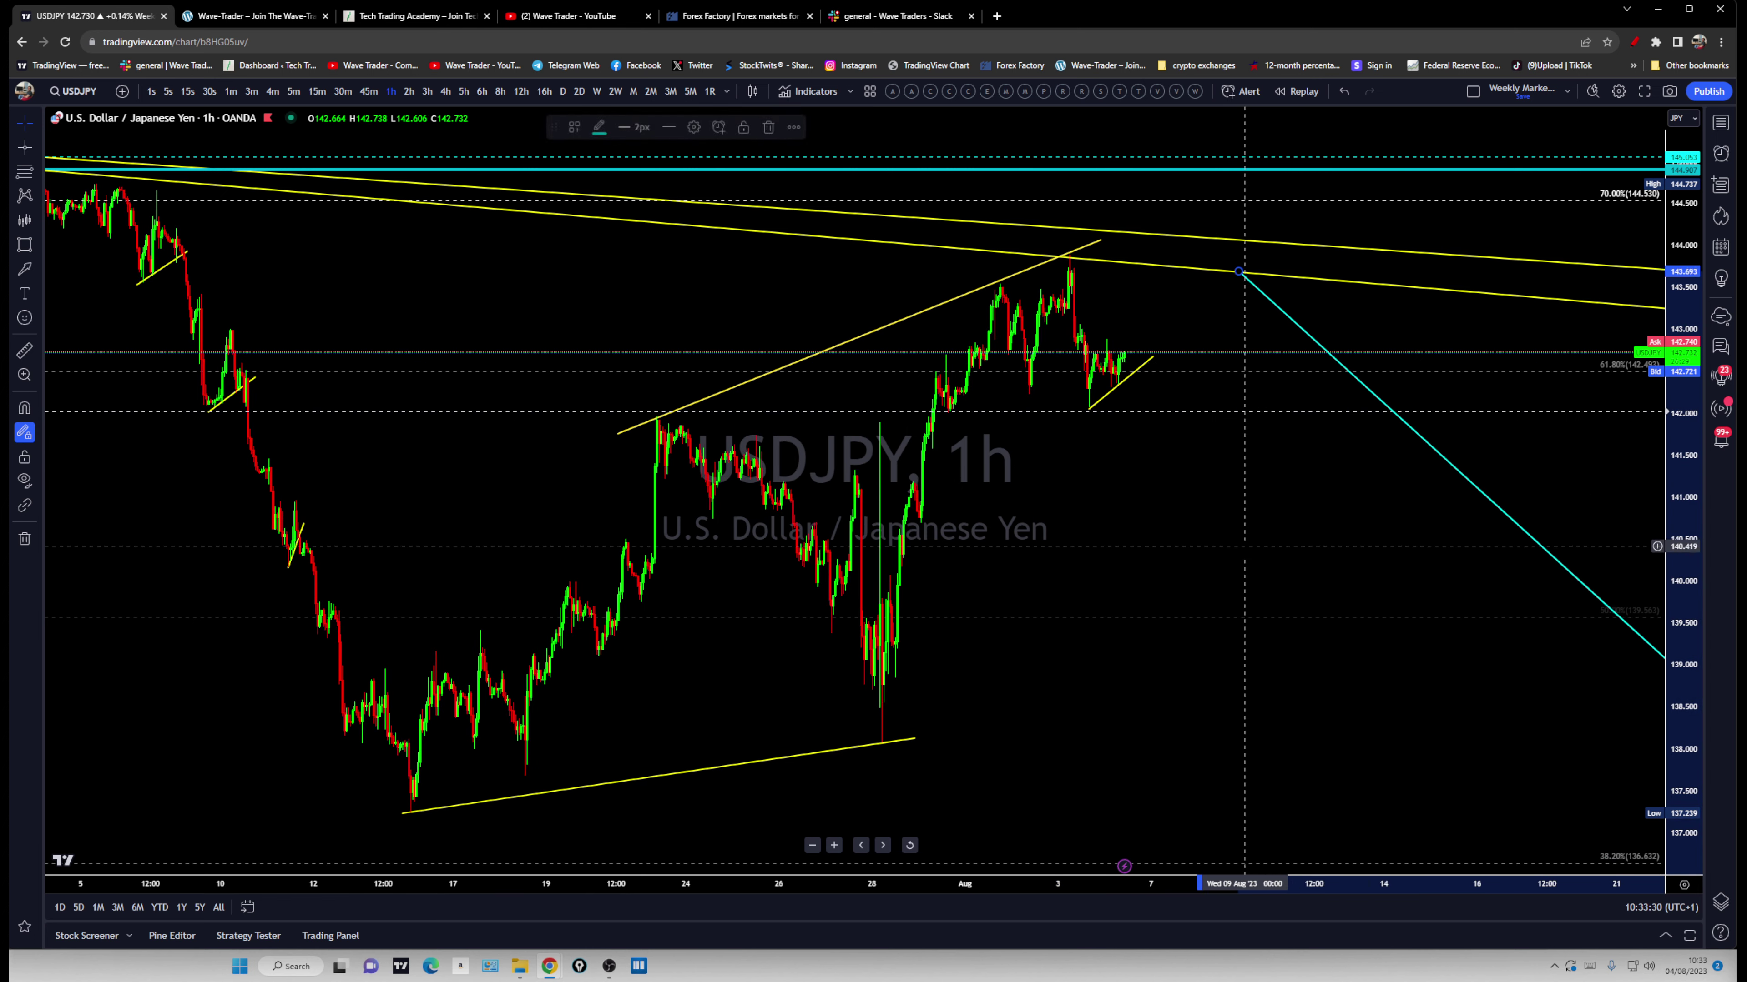
{"action": "left_click", "coordinate": [43, 154]}
{"action": "left_click", "coordinate": [69, 172]}
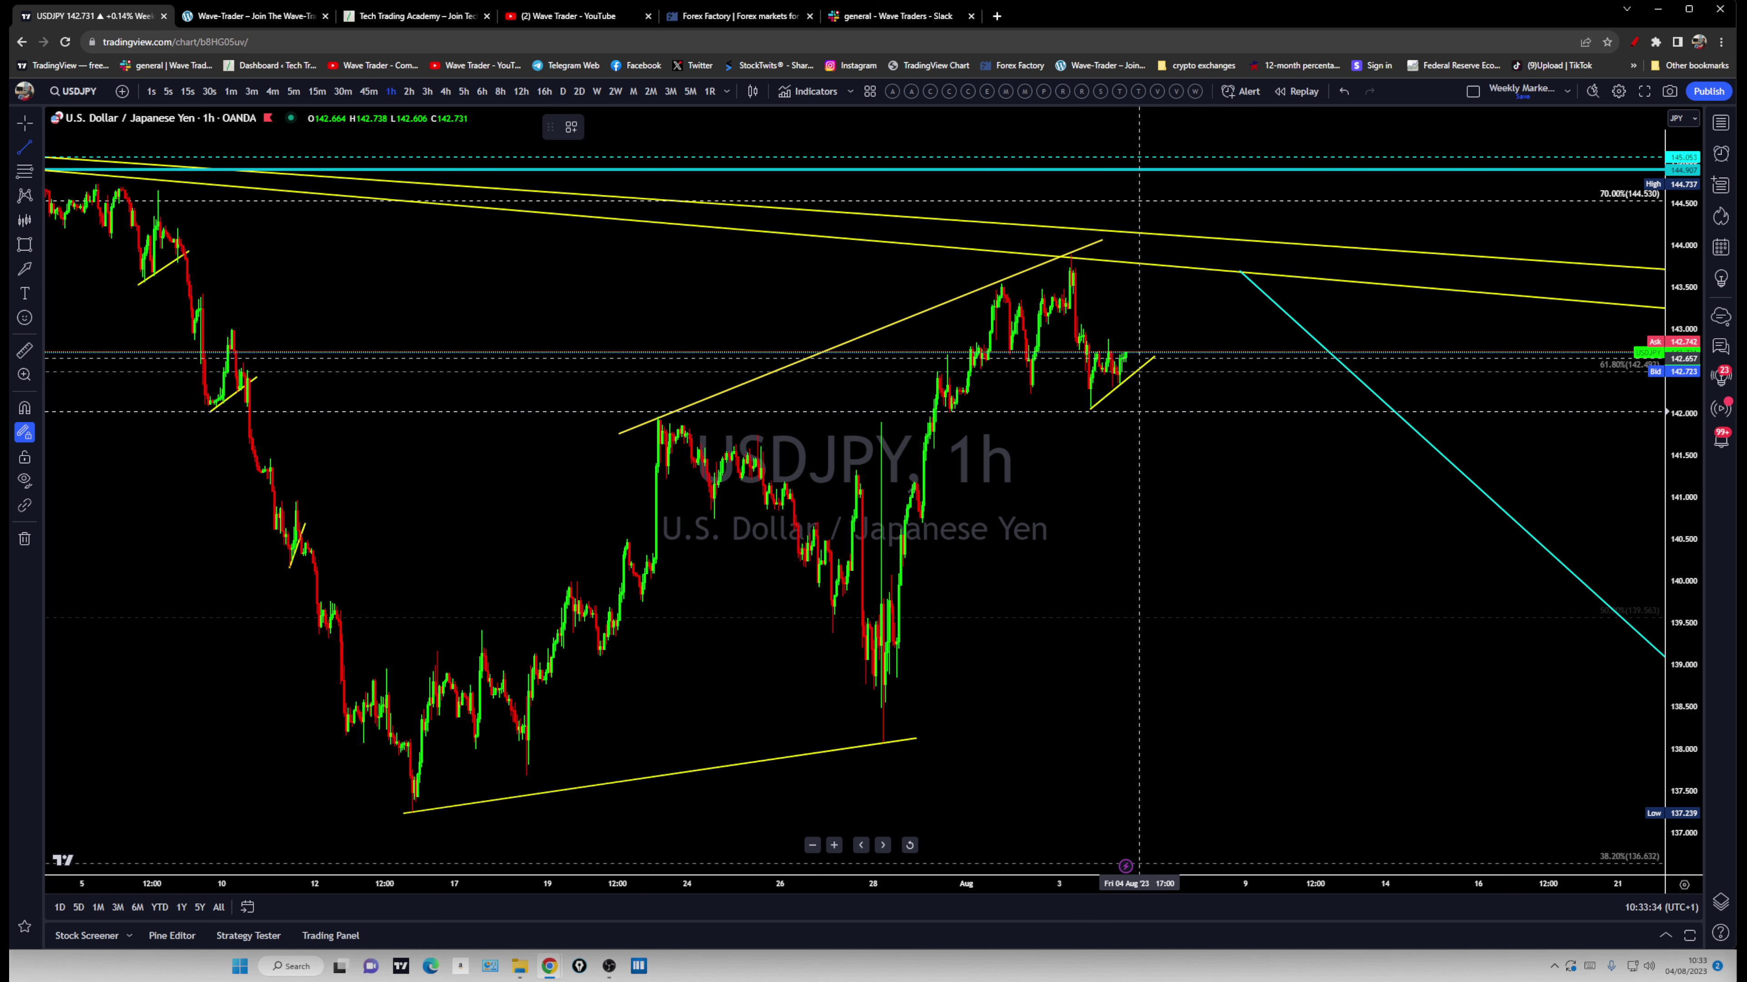
{"action": "left_click", "coordinate": [1137, 358]}
{"action": "left_click", "coordinate": [1177, 237]}
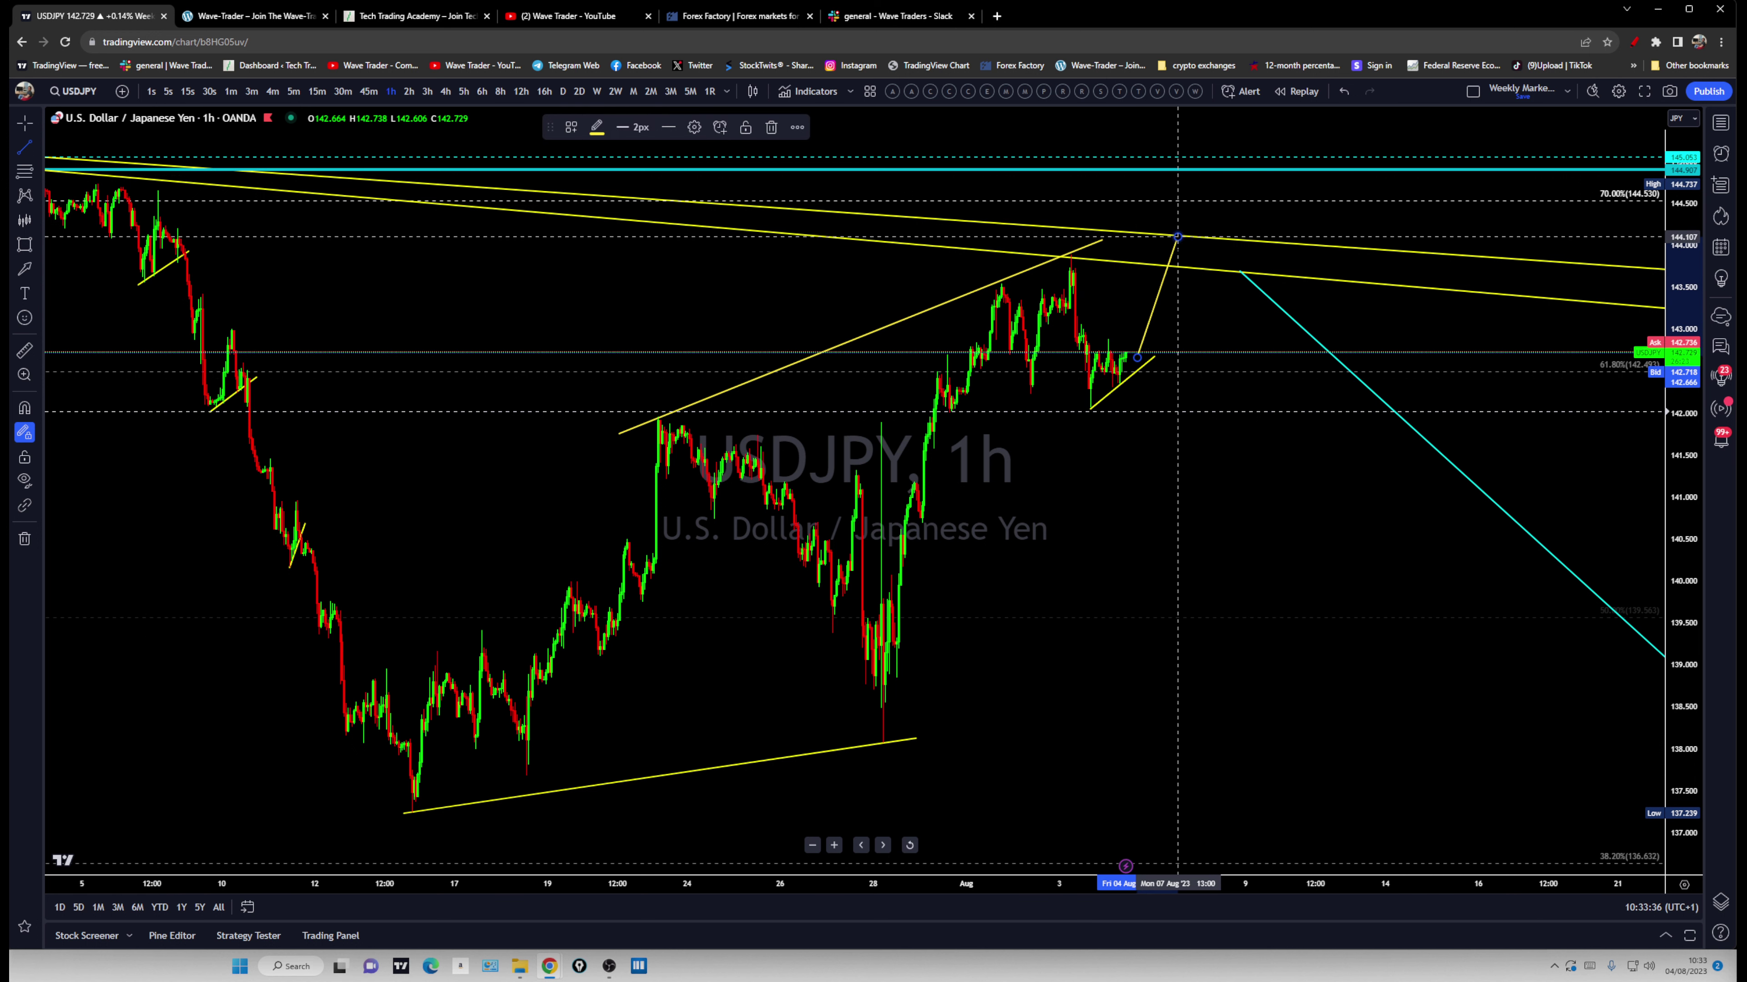
Restyle the new trend line in cyan with an arrow end, and shift its start to the latest candle
{"action": "double_click", "coordinate": [1157, 311]}
{"action": "left_click", "coordinate": [851, 290]}
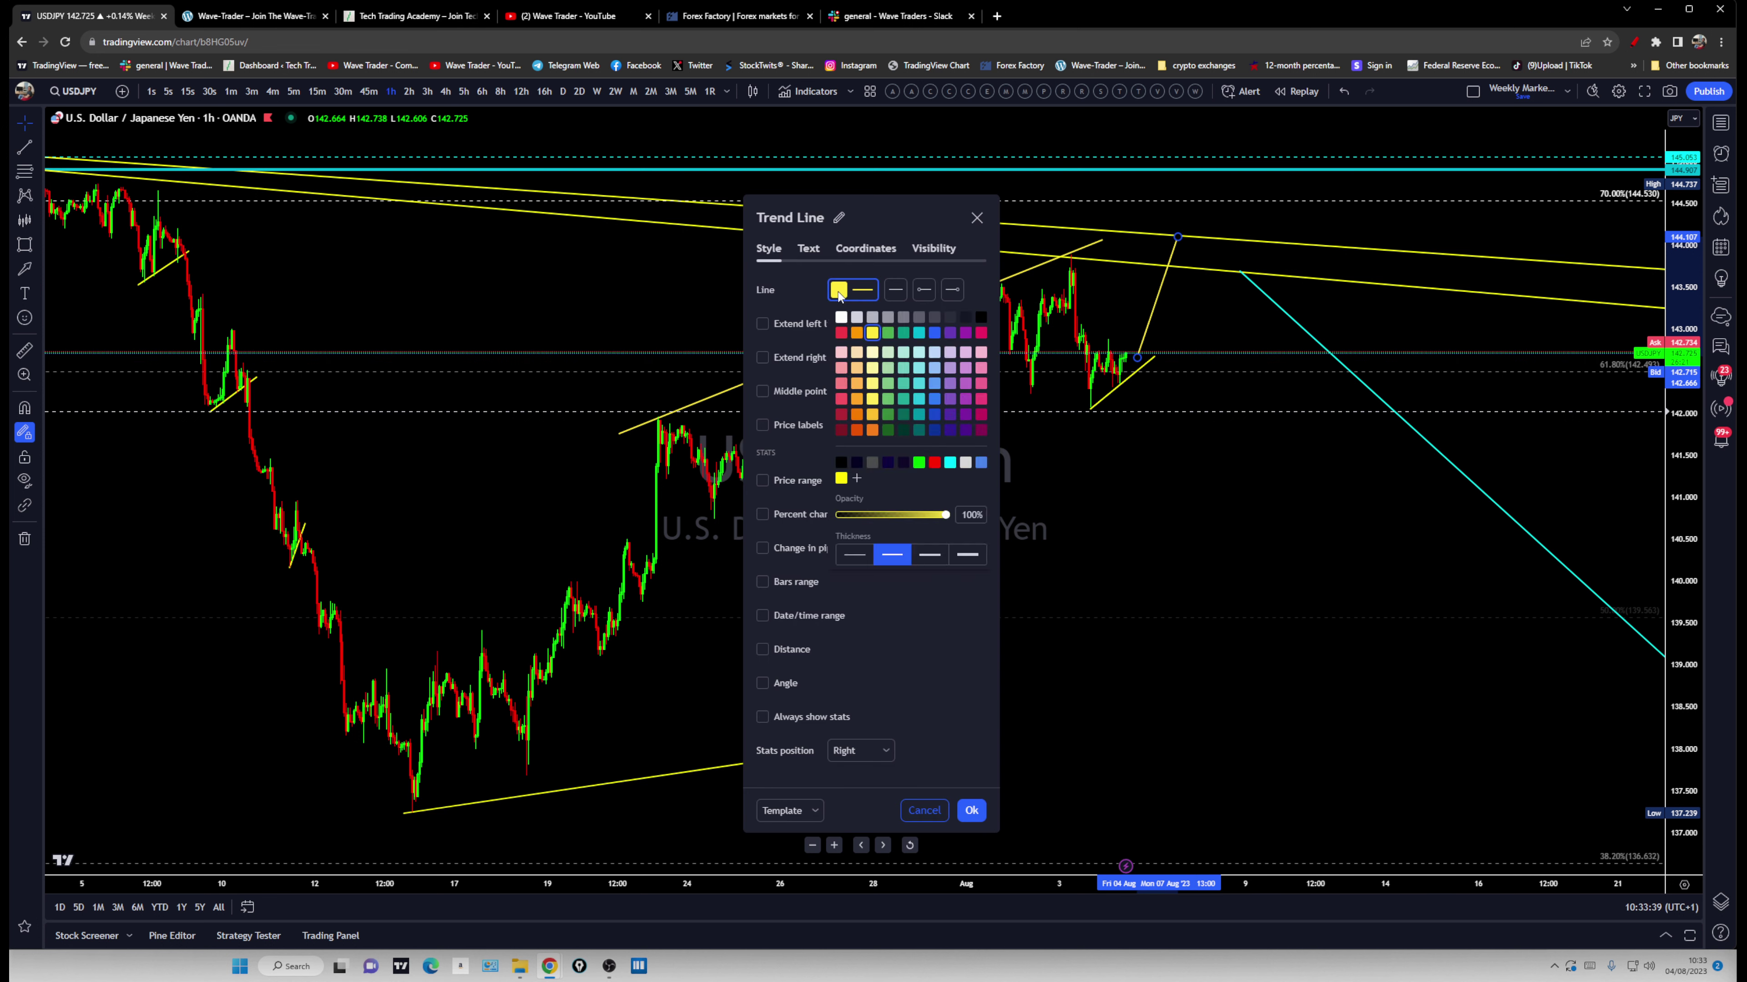
{"action": "left_click", "coordinate": [951, 290]}
{"action": "left_click", "coordinate": [966, 338]}
{"action": "left_click", "coordinate": [949, 463]}
{"action": "left_click", "coordinate": [1142, 483]}
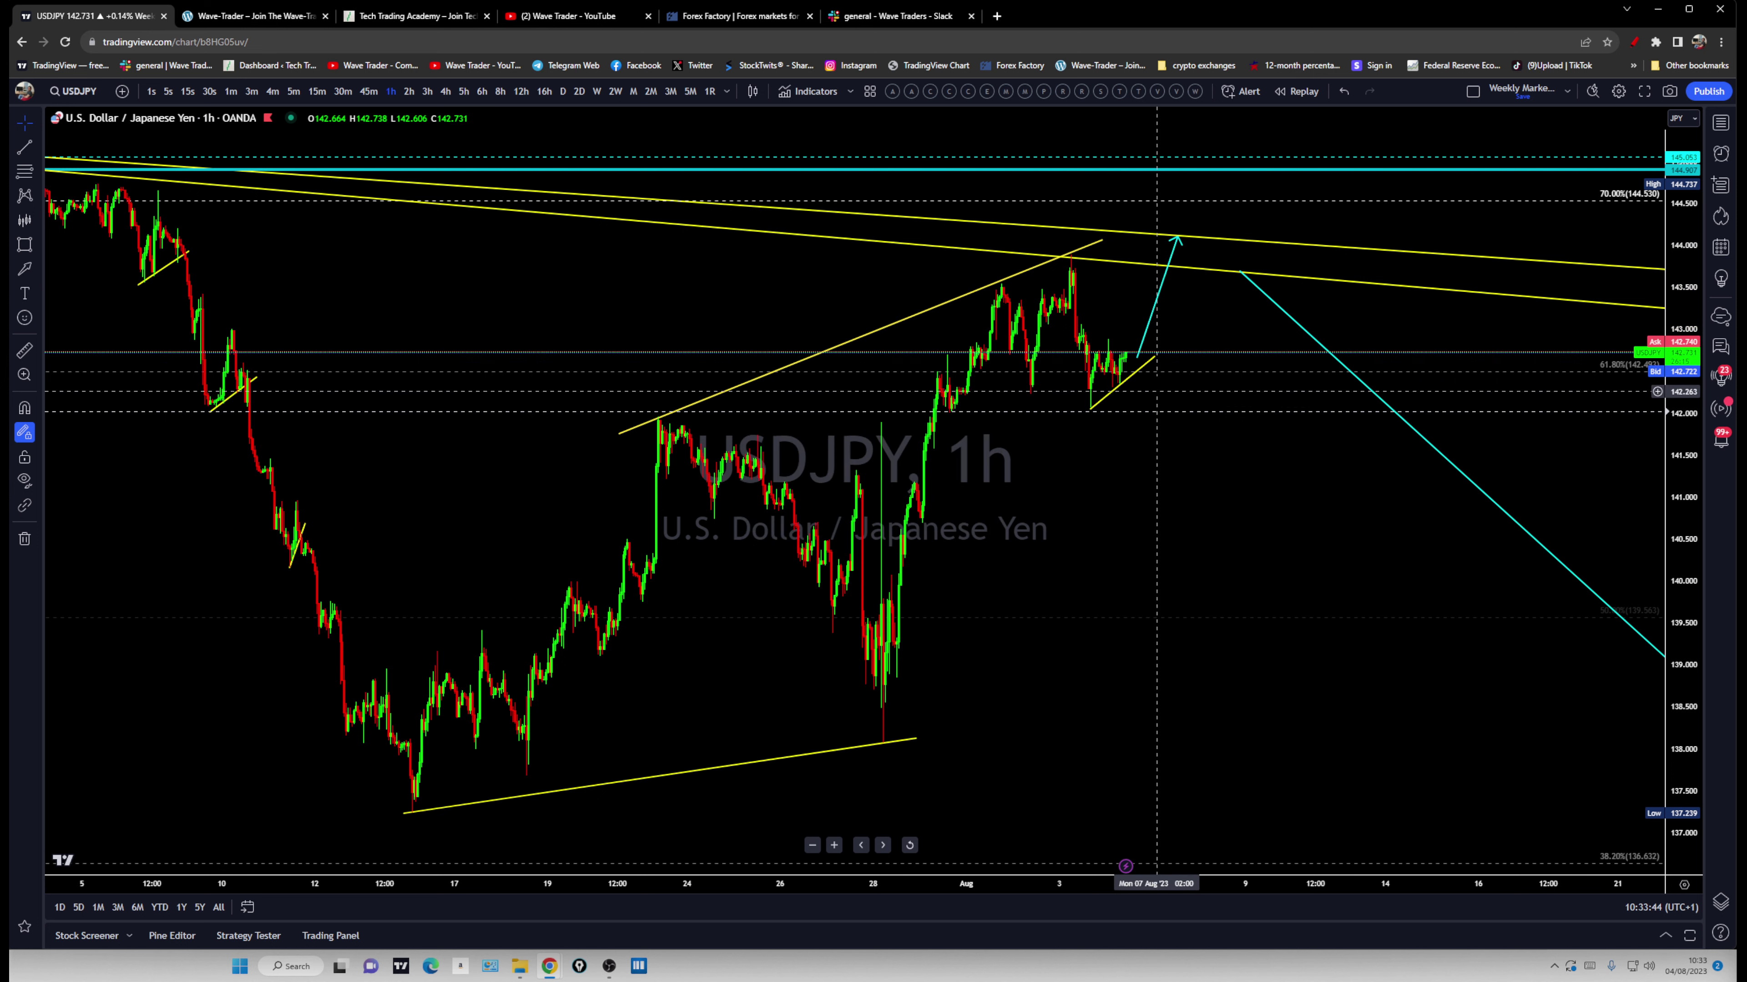
{"action": "left_click_drag", "start_coordinate": [1138, 358], "coordinate": [1124, 345]}
Move the long cyan projection line away to mid-August, and extend the short yellow trendline to about 142.88 on 7 August
{"action": "left_click_drag", "start_coordinate": [1237, 272], "coordinate": [1387, 182]}
{"action": "left_click_drag", "start_coordinate": [1161, 357], "coordinate": [1185, 340]}
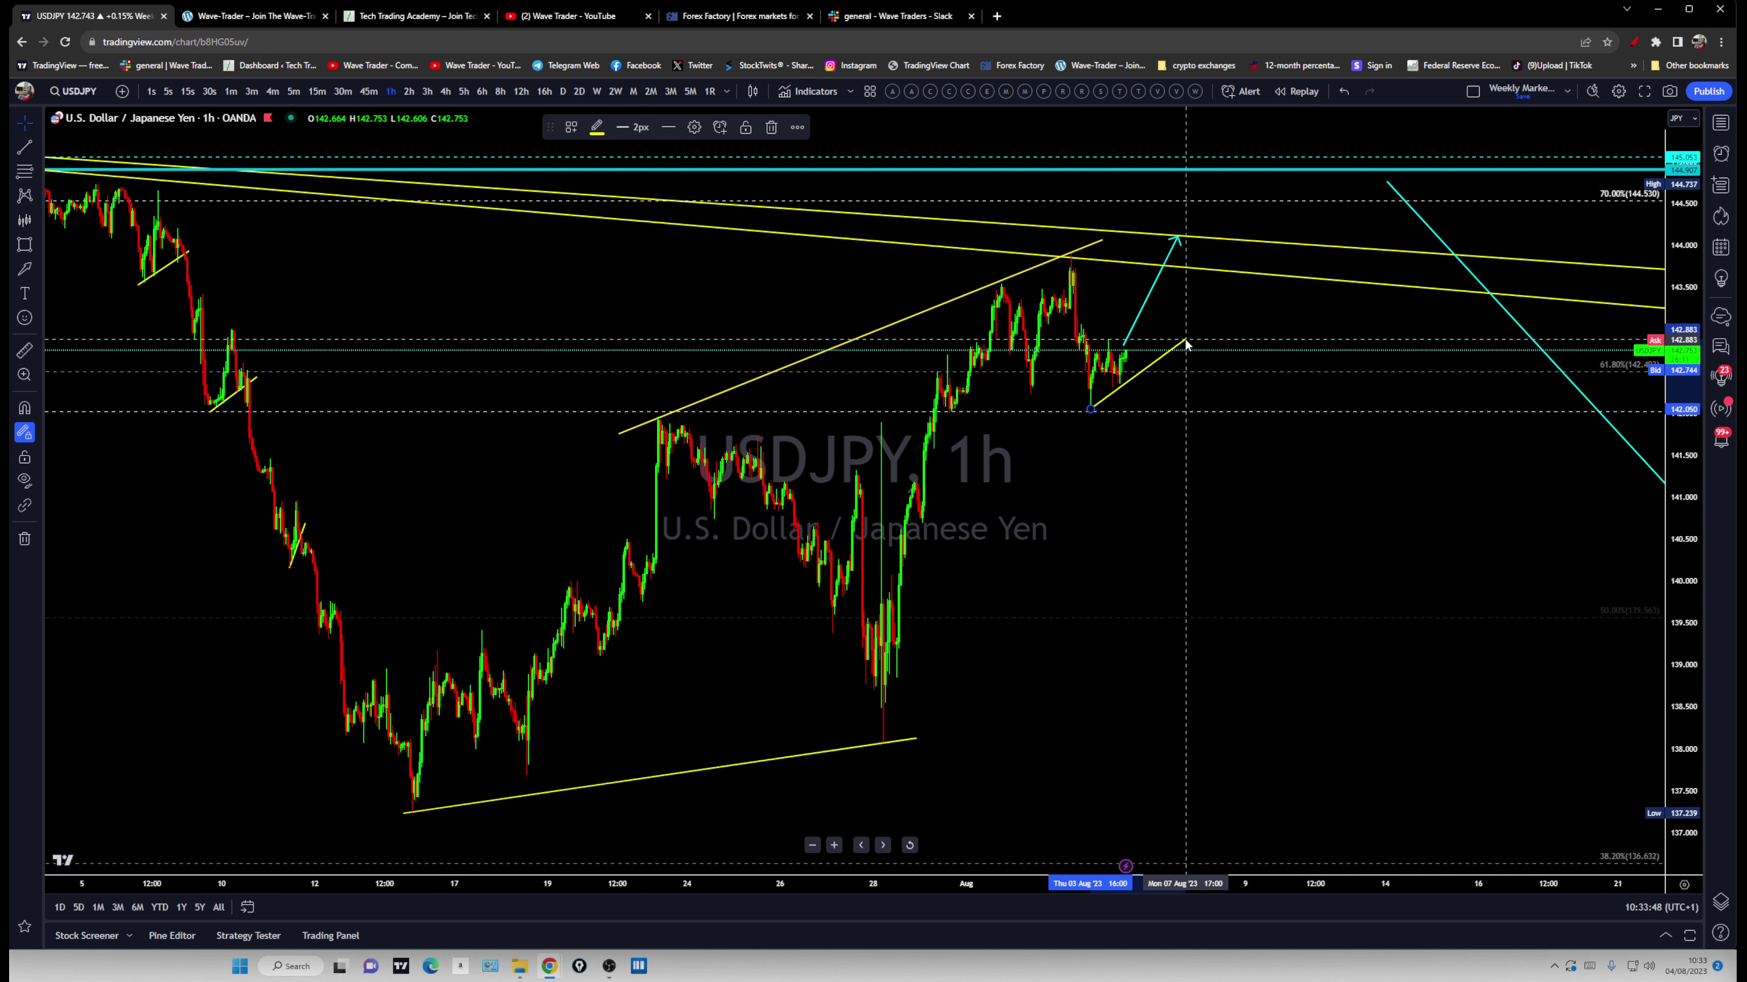
Draw a cyan arrow from the rising arrow's tip at the upper yellow trendline down to about 137.17 on 15 August
{"action": "left_click", "coordinate": [39, 147]}
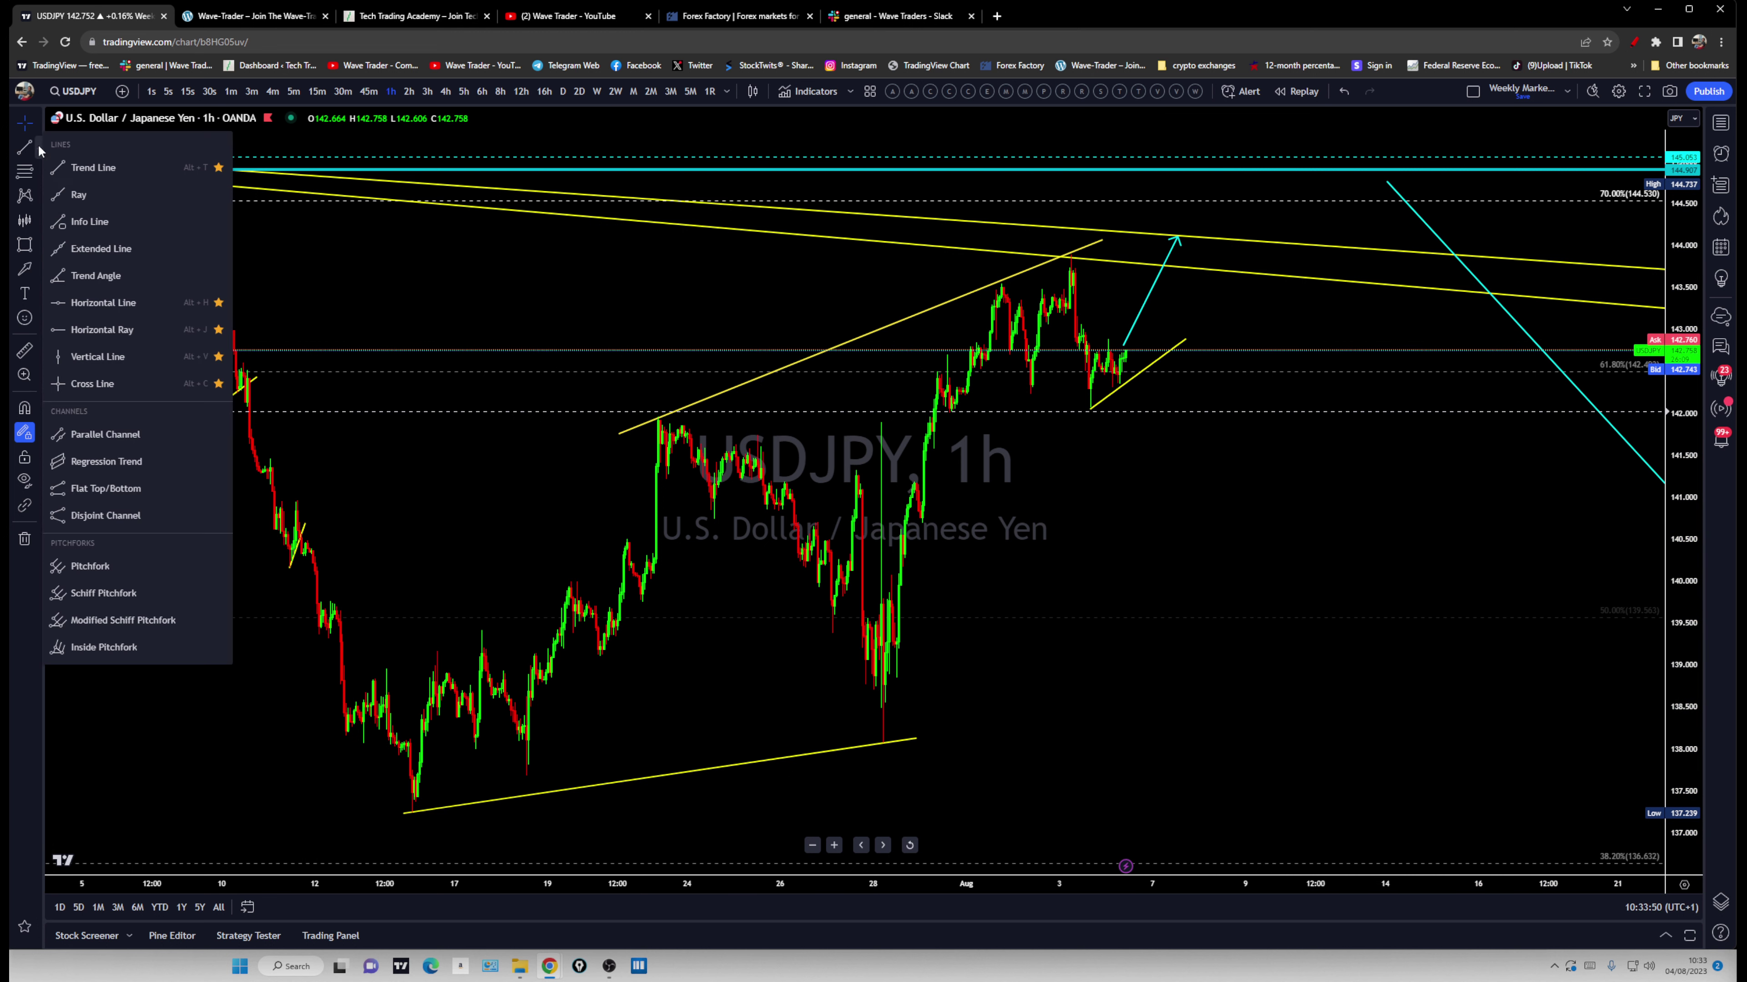
{"action": "left_click", "coordinate": [60, 167]}
{"action": "left_click", "coordinate": [1190, 240]}
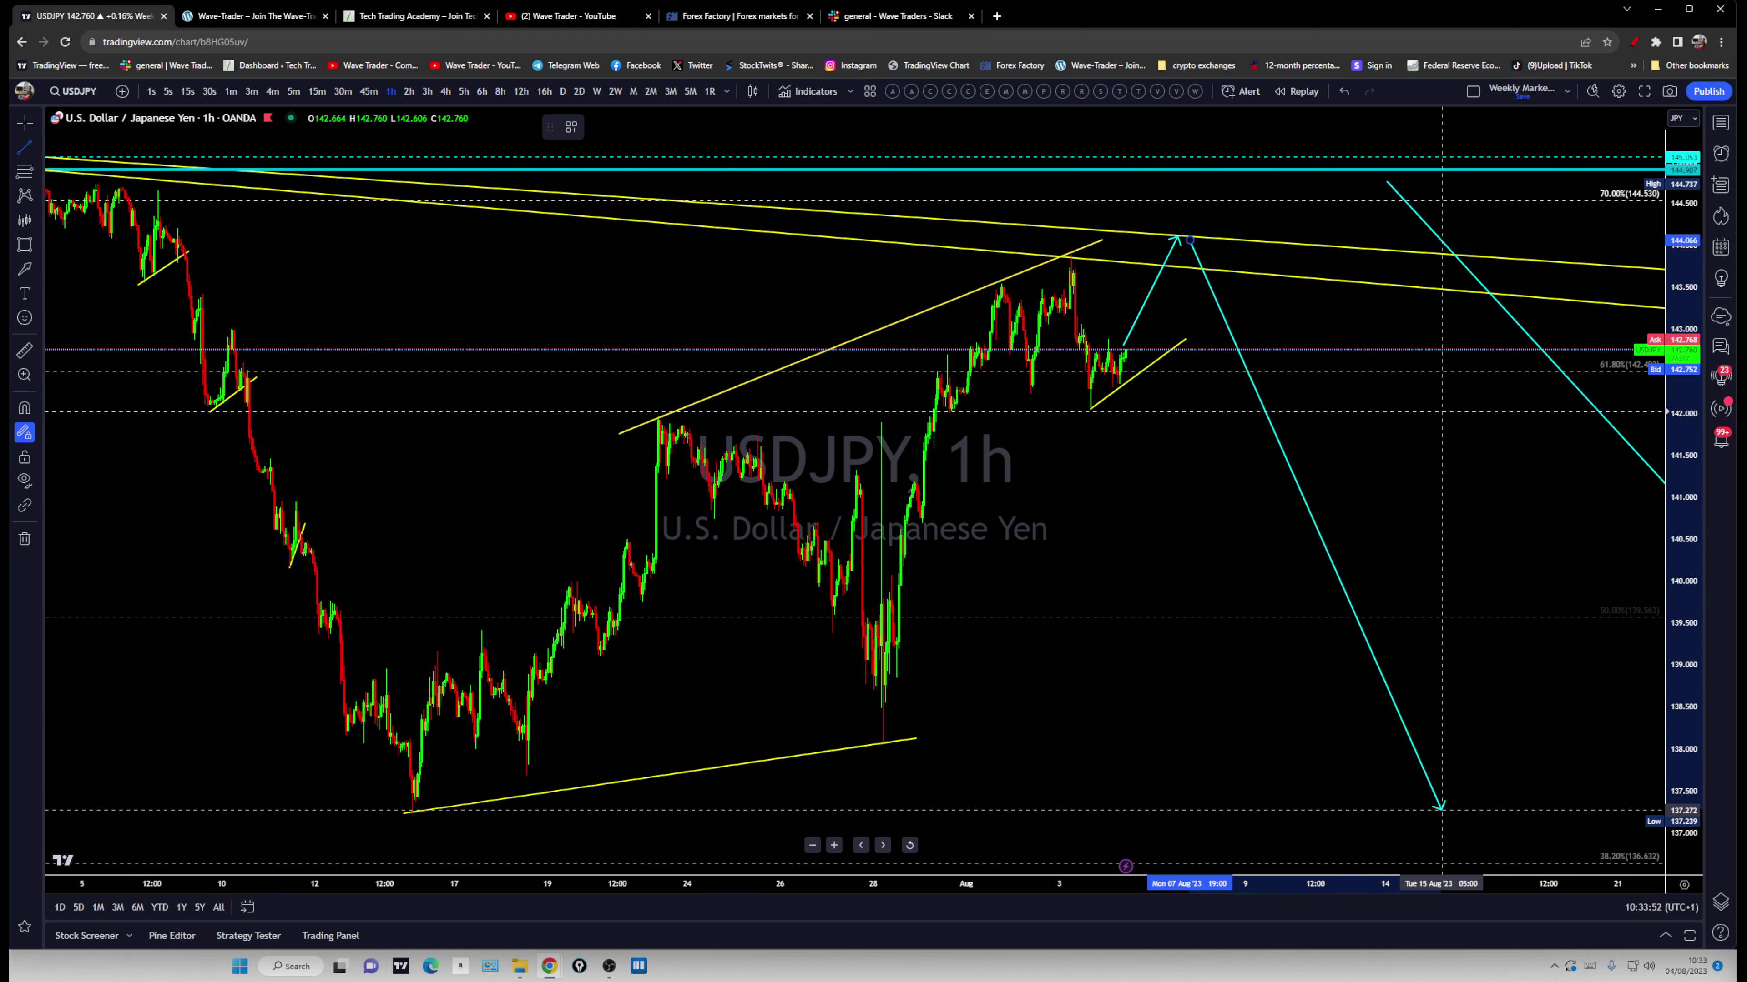
{"action": "left_click", "coordinate": [1435, 818]}
Draw a second falling cyan arrow from the short yellow trendline at about 142.40 down to about 137.19 on 10 August
{"action": "left_click", "coordinate": [1131, 380]}
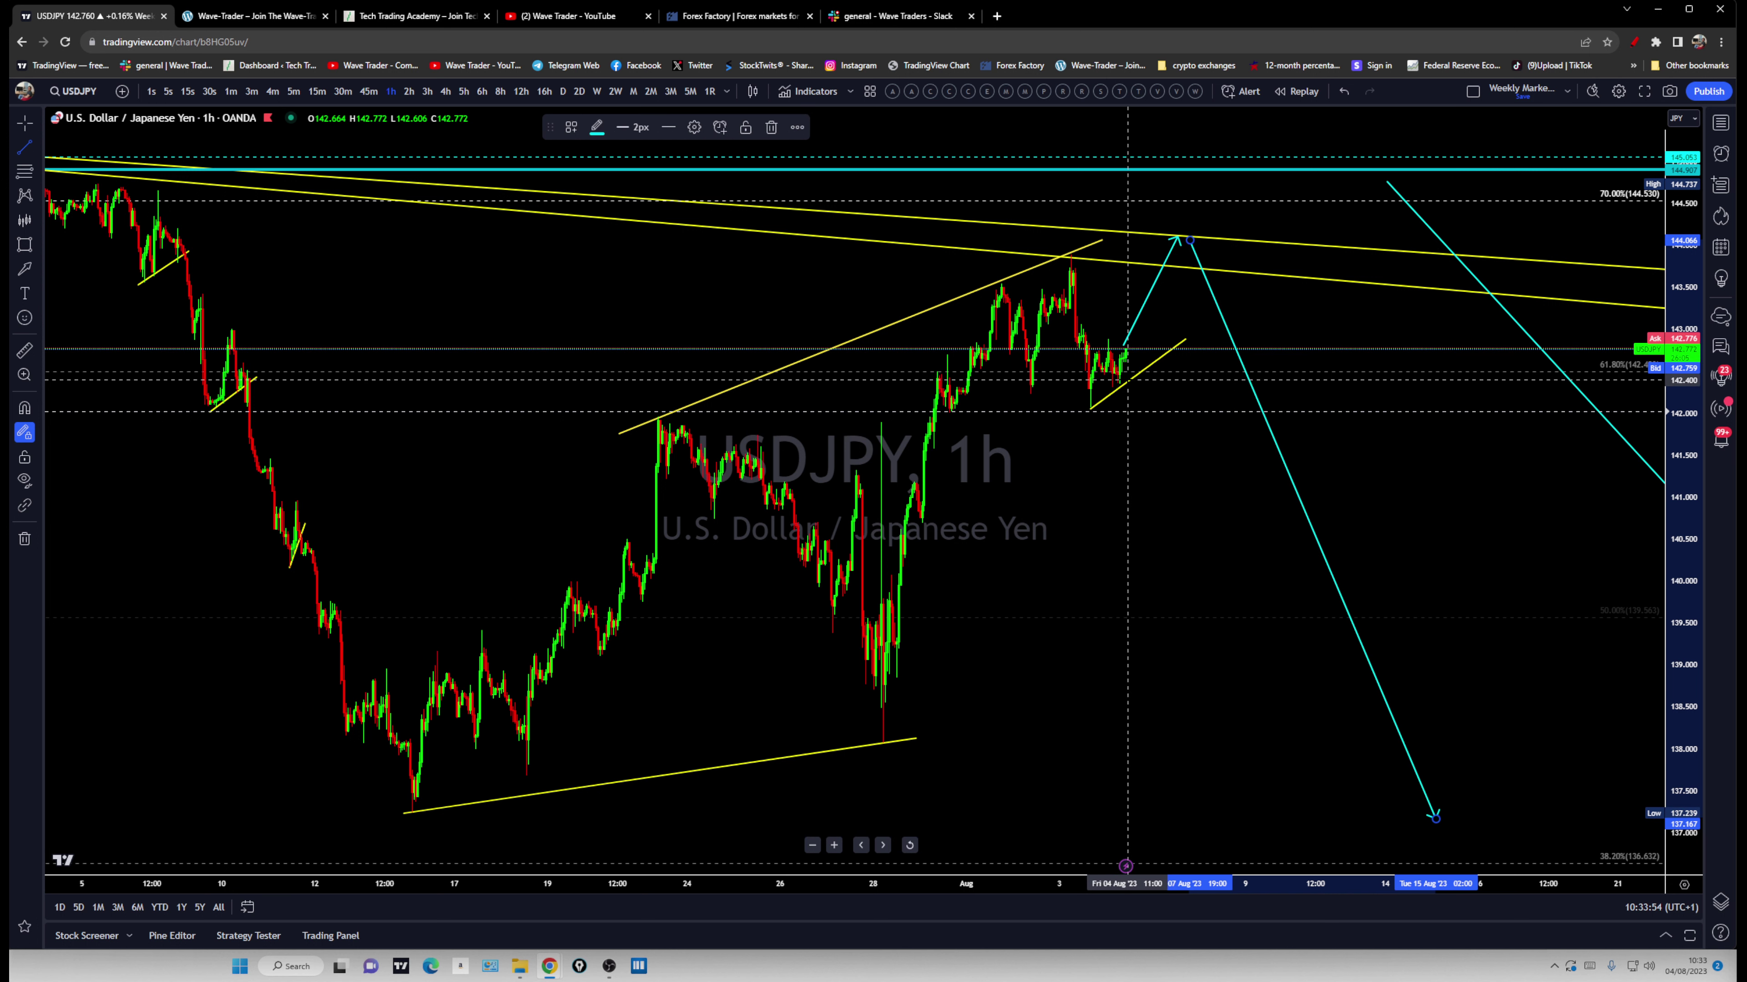
{"action": "left_click", "coordinate": [1310, 810]}
{"action": "left_click", "coordinate": [1312, 818]}
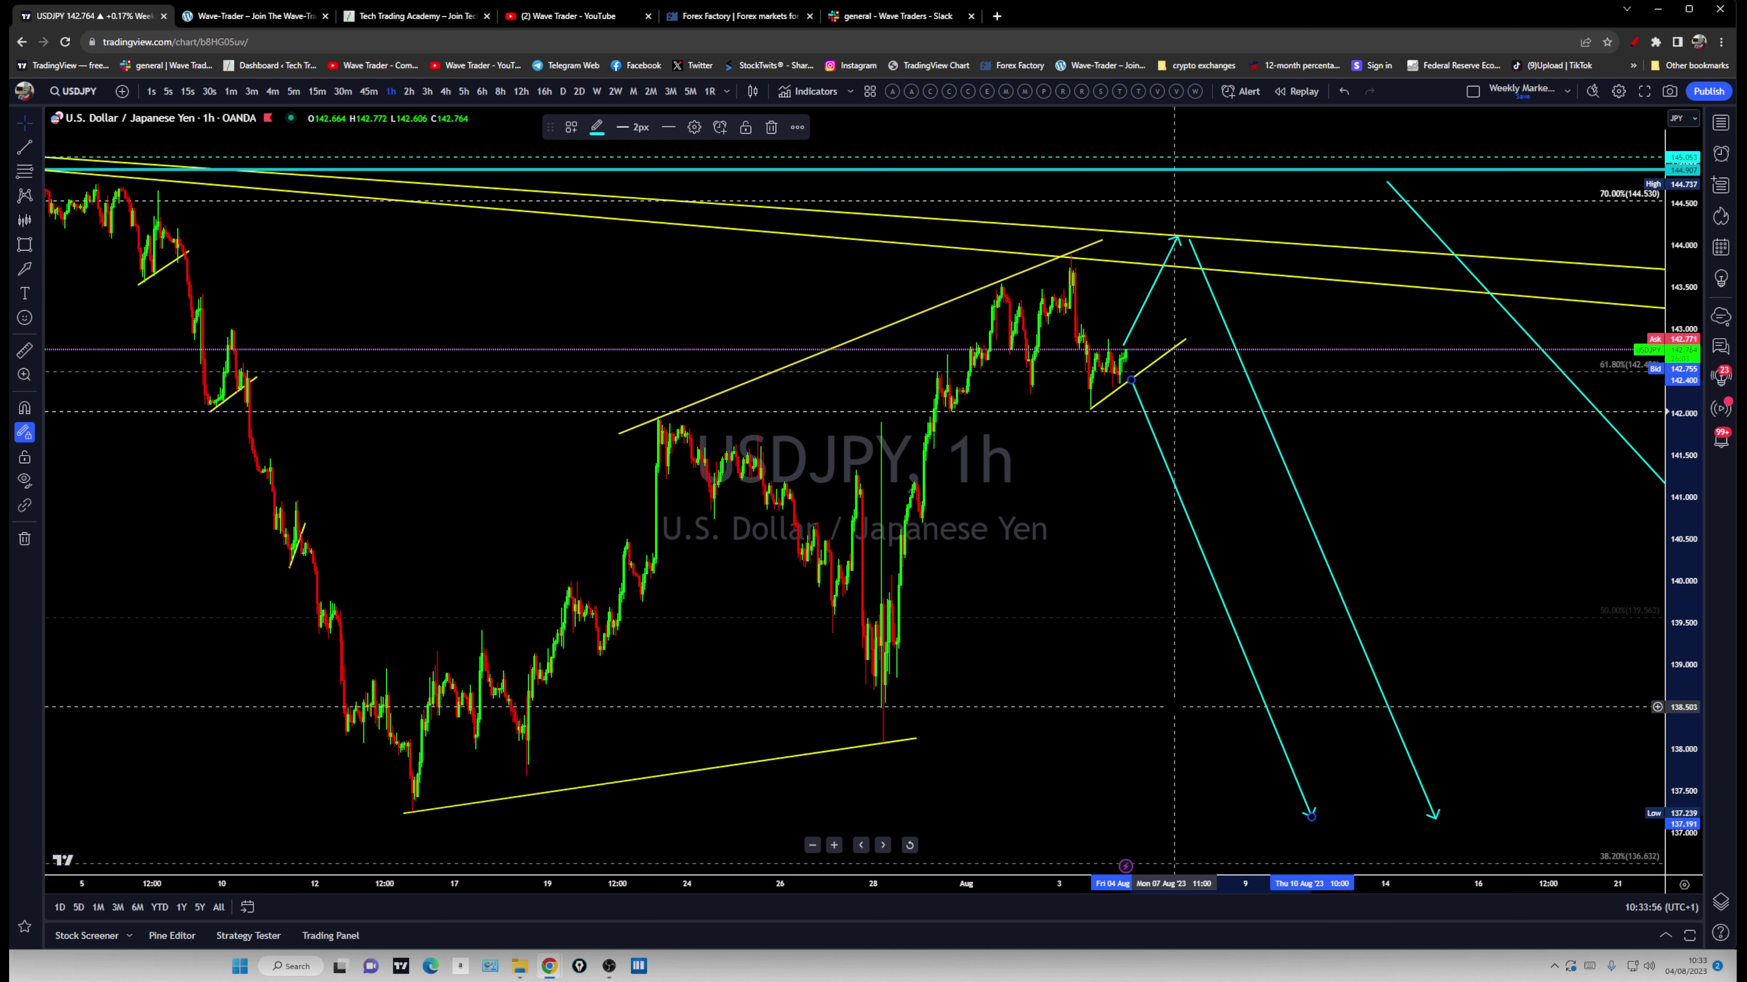
{"action": "key", "text": "Escape"}
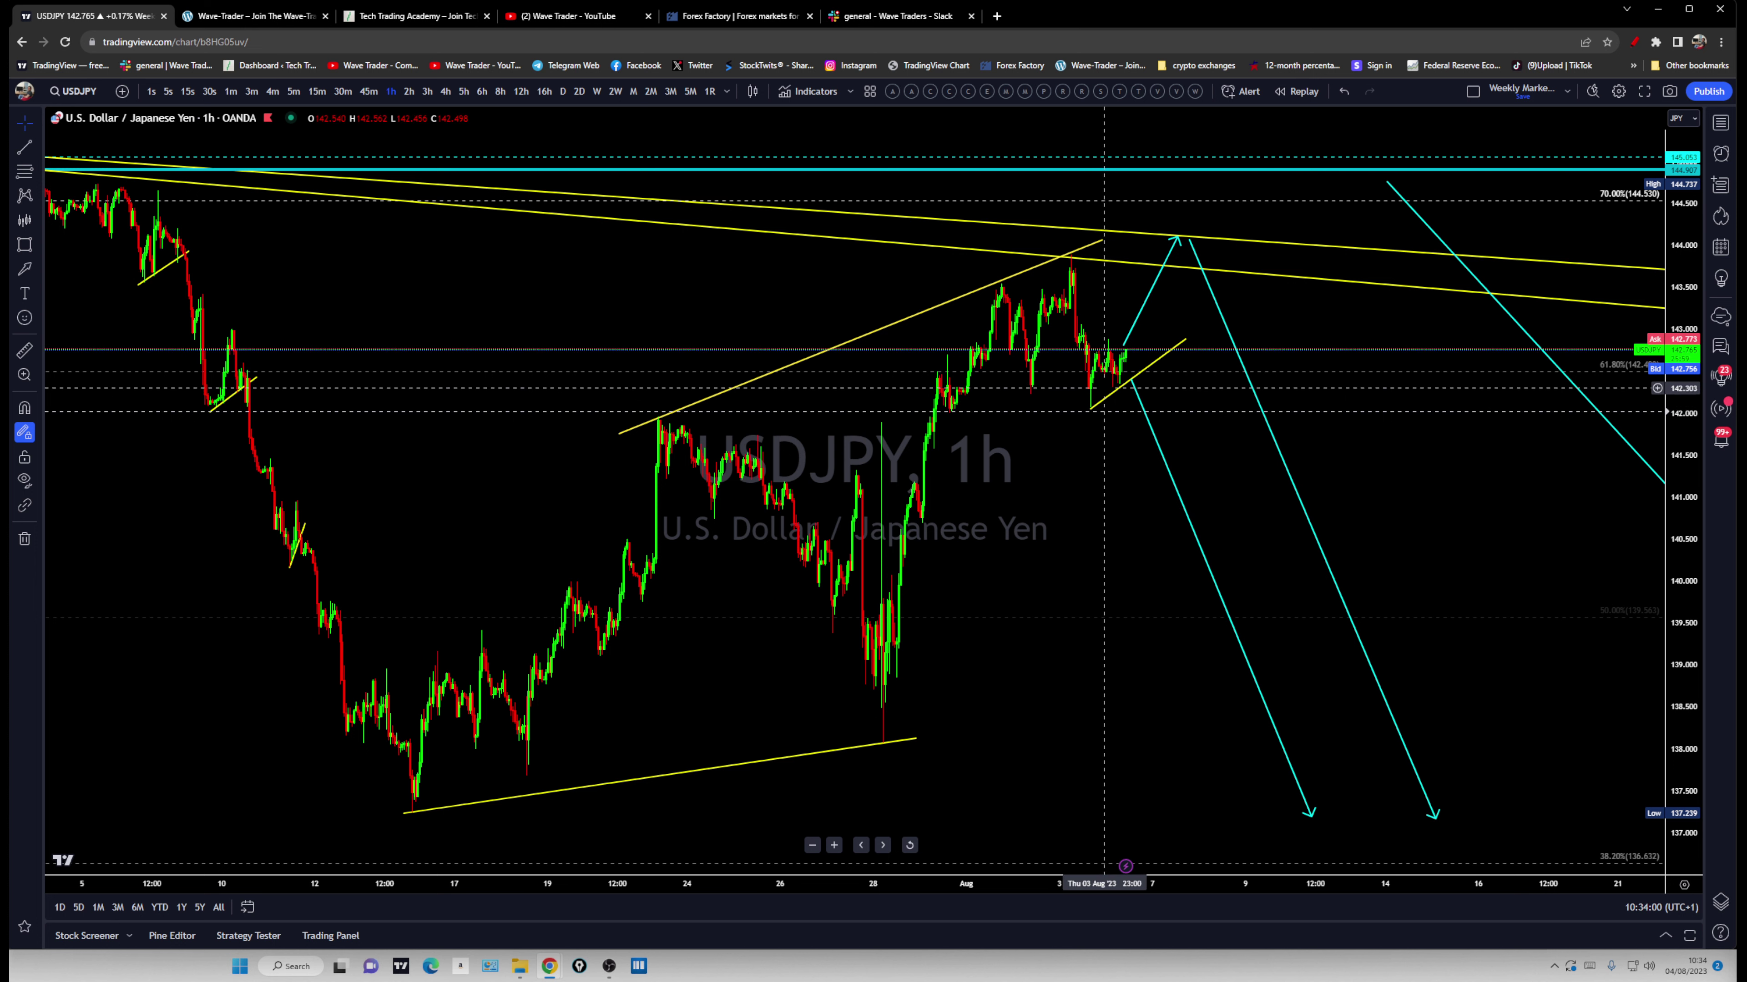
Bracket the 3–4 August consolidation with two short parallel yellow trendlines along its highs and lows
{"action": "mouse_move", "coordinate": [1111, 404]}
{"action": "left_mouse_down"}
{"action": "mouse_move", "coordinate": [1123, 306]}
{"action": "mouse_move", "coordinate": [1143, 351]}
{"action": "mouse_move", "coordinate": [1094, 351]}
{"action": "mouse_move", "coordinate": [1129, 361]}
{"action": "left_mouse_up"}
{"action": "scroll", "coordinate": [1131, 359], "scroll_direction": "up", "scroll_amount": 5}
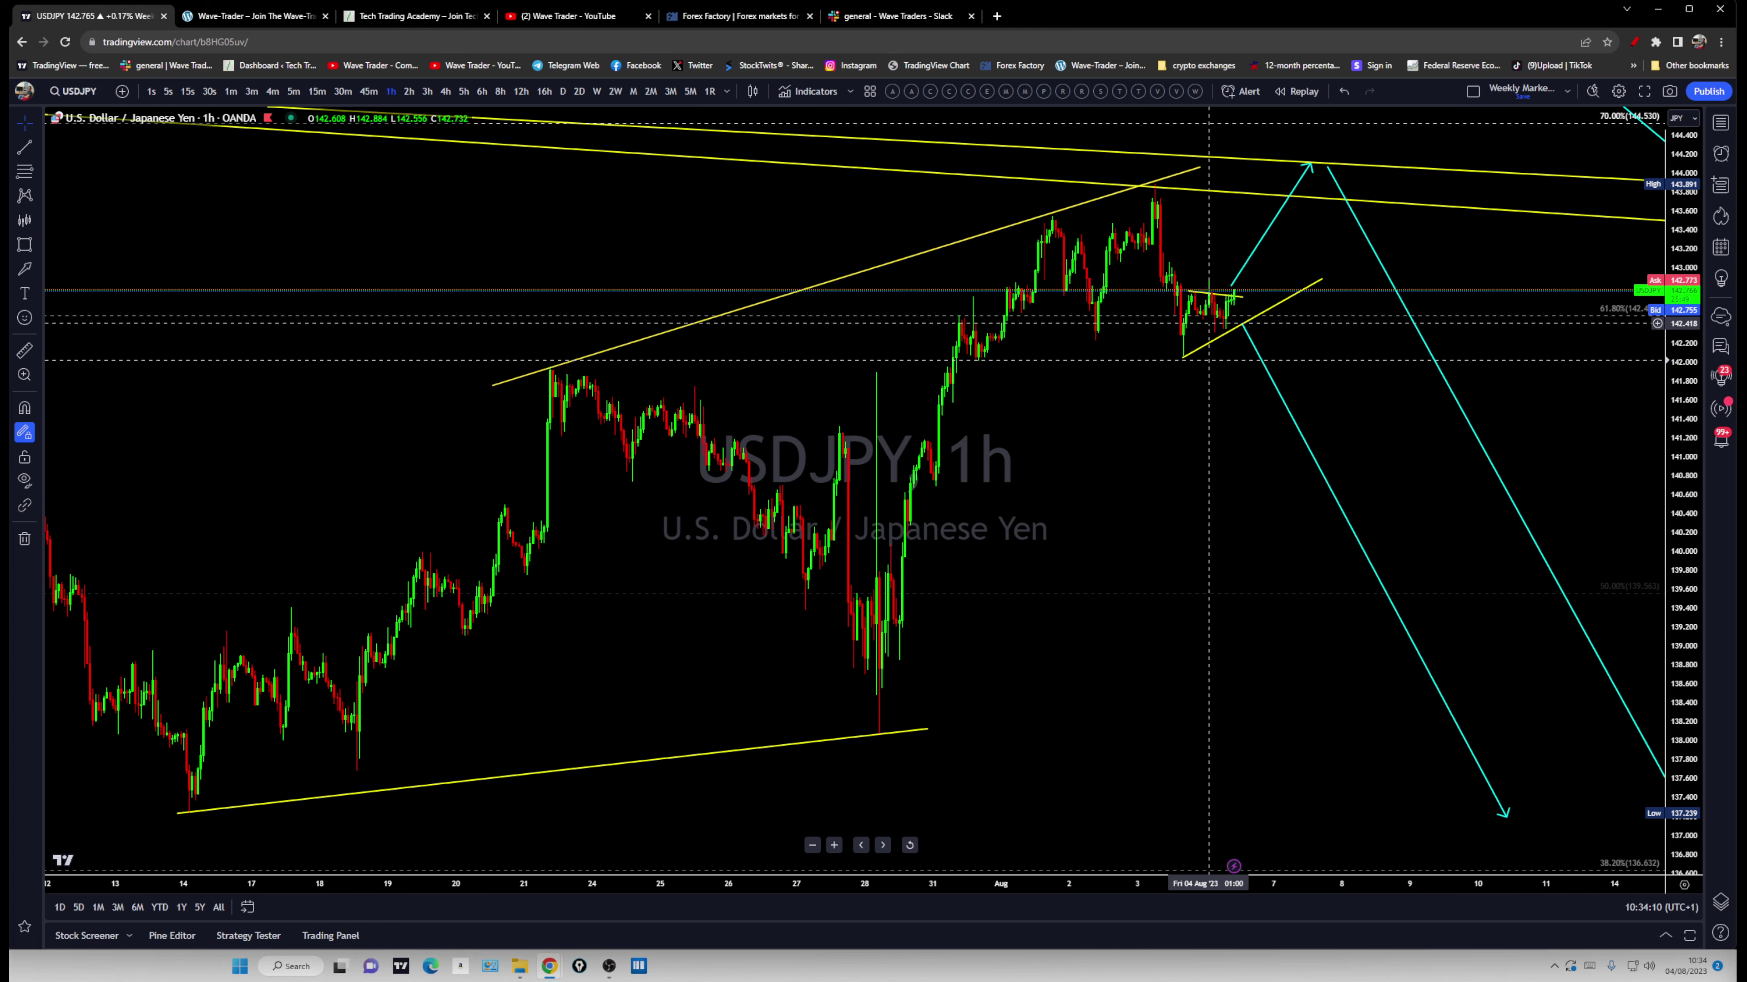
{"action": "left_click_drag", "start_coordinate": [1220, 303], "coordinate": [1231, 328]}
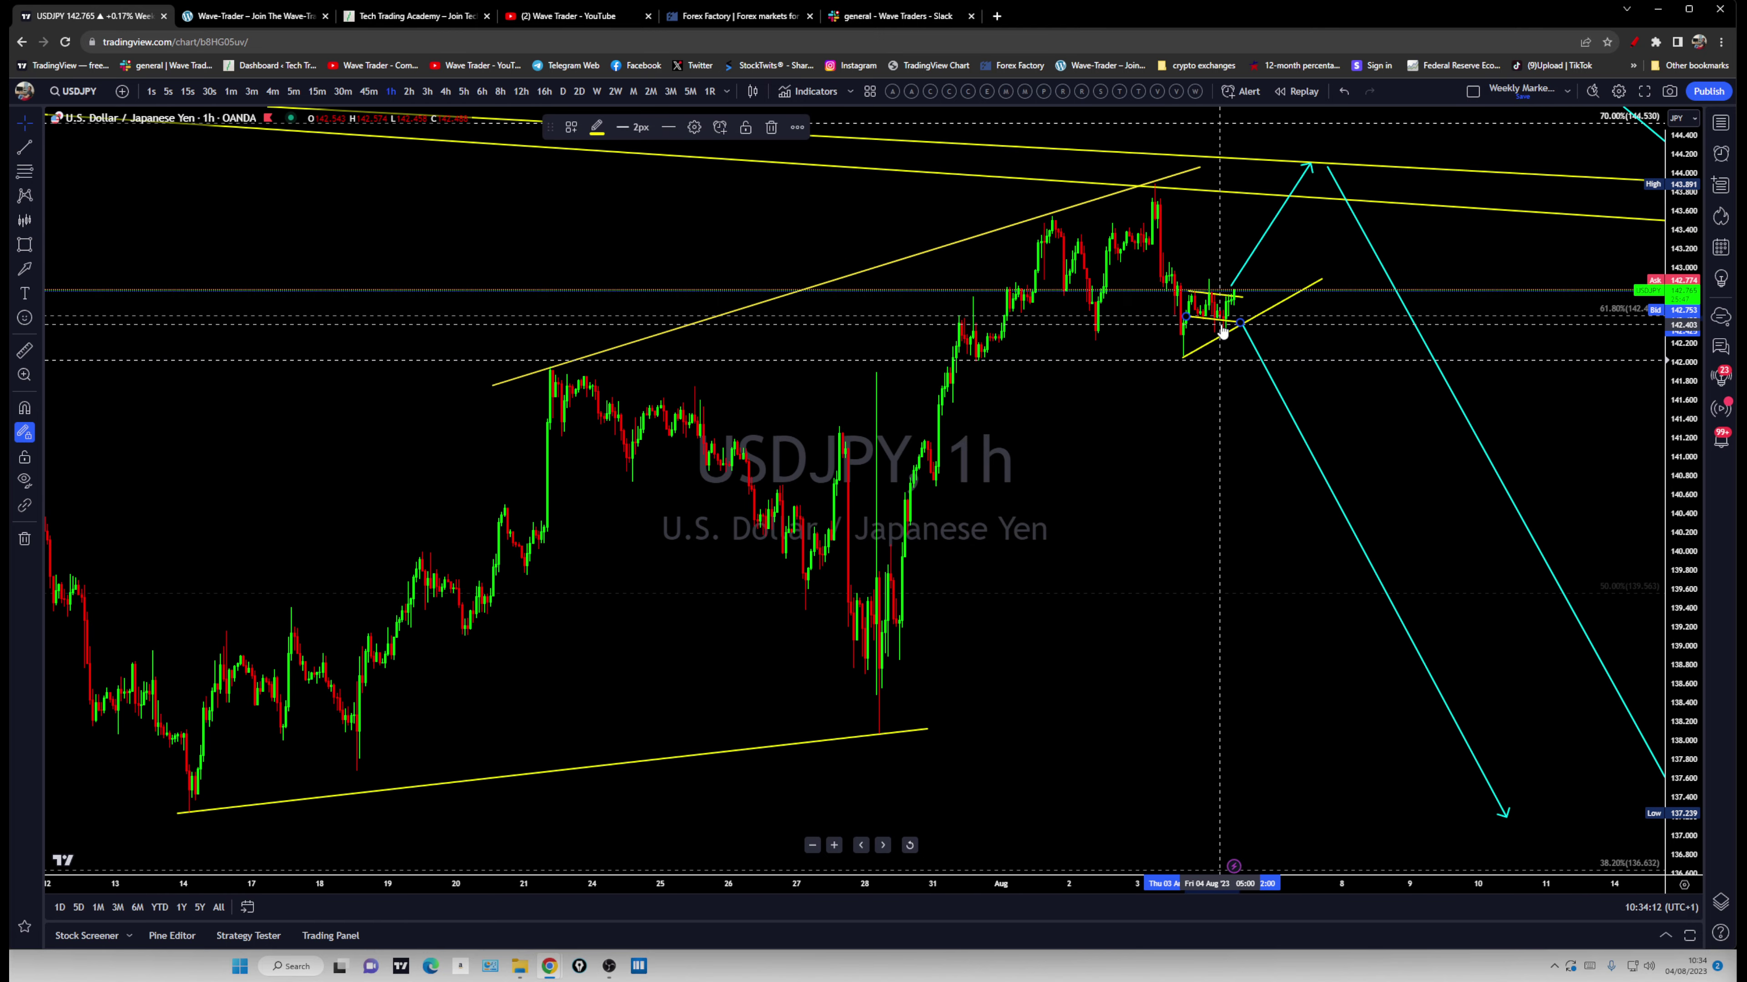
{"action": "scroll", "coordinate": [1319, 487], "scroll_direction": "down", "scroll_amount": 3}
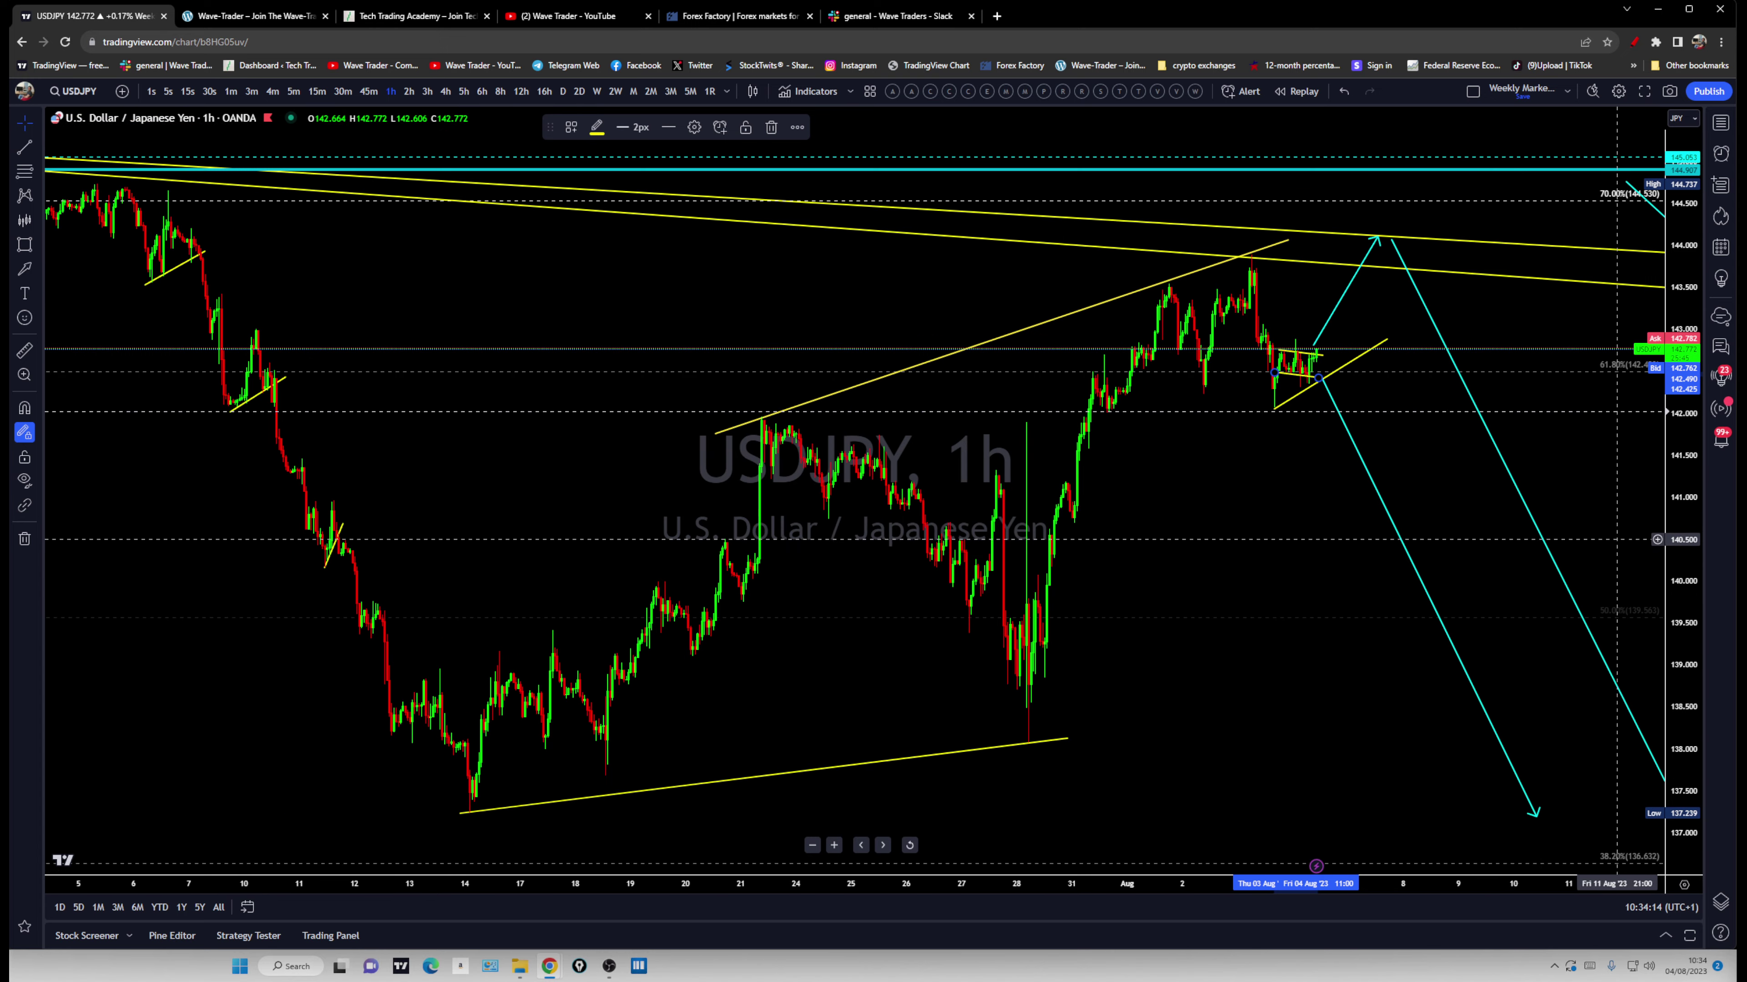
{"action": "left_click_drag", "start_coordinate": [1259, 724], "coordinate": [1166, 722]}
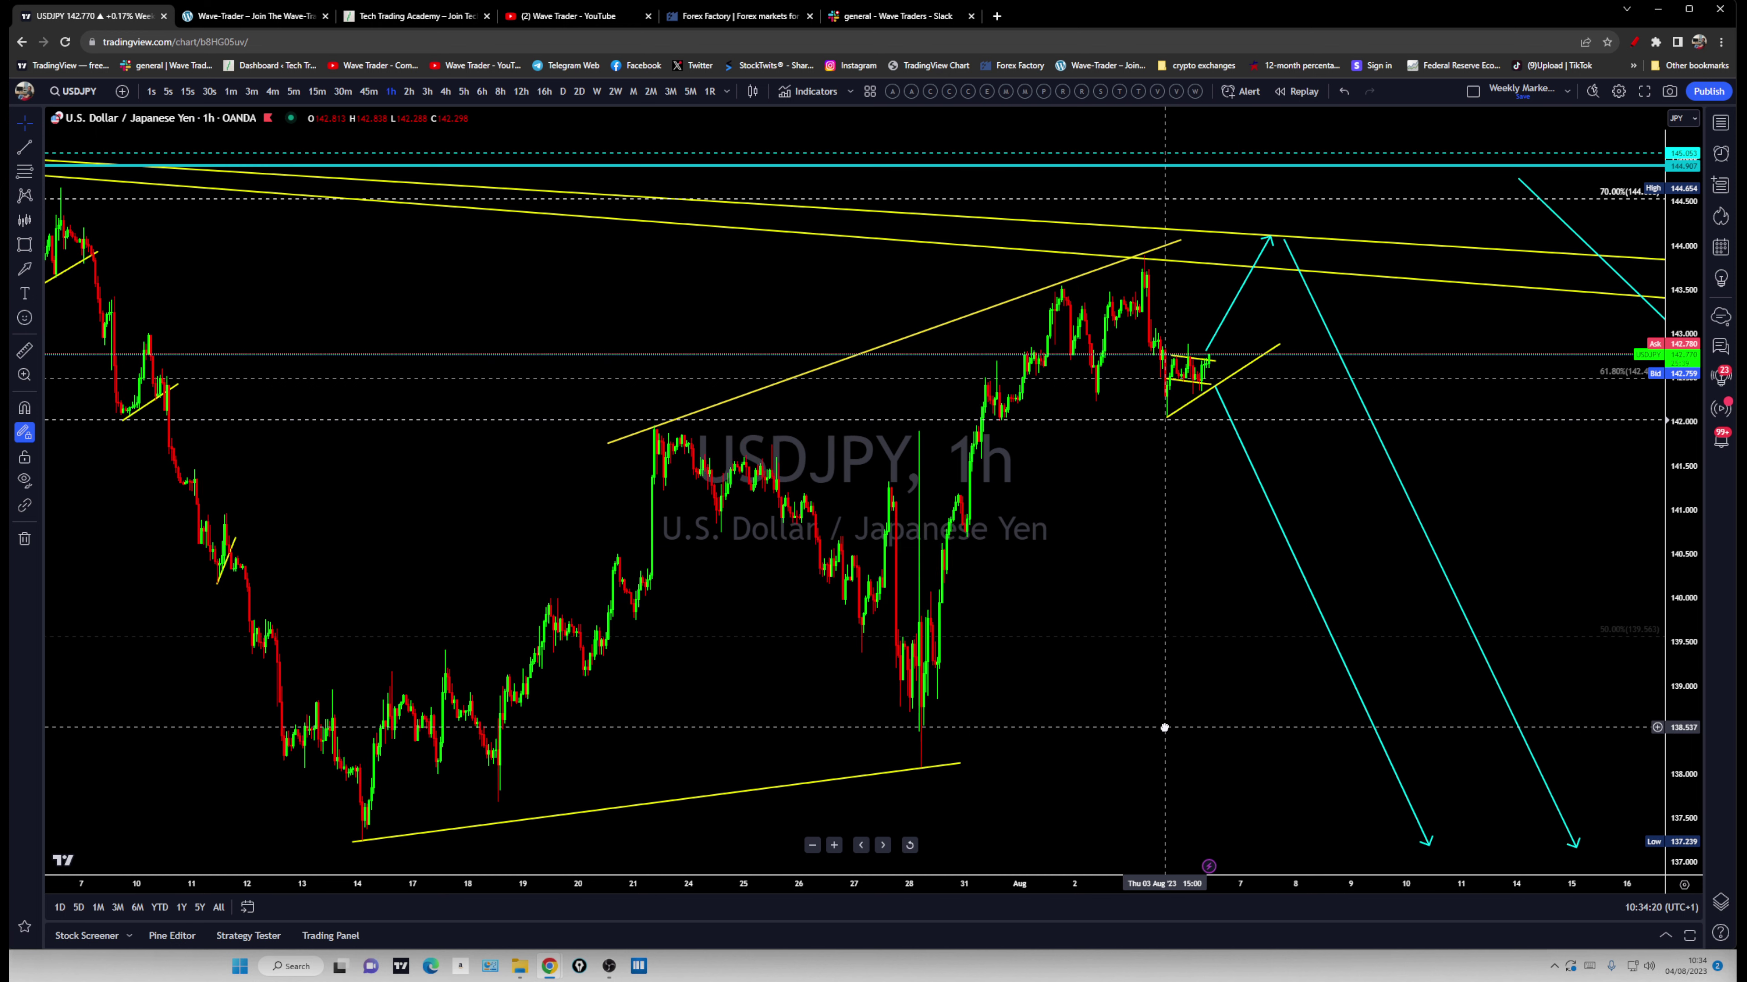